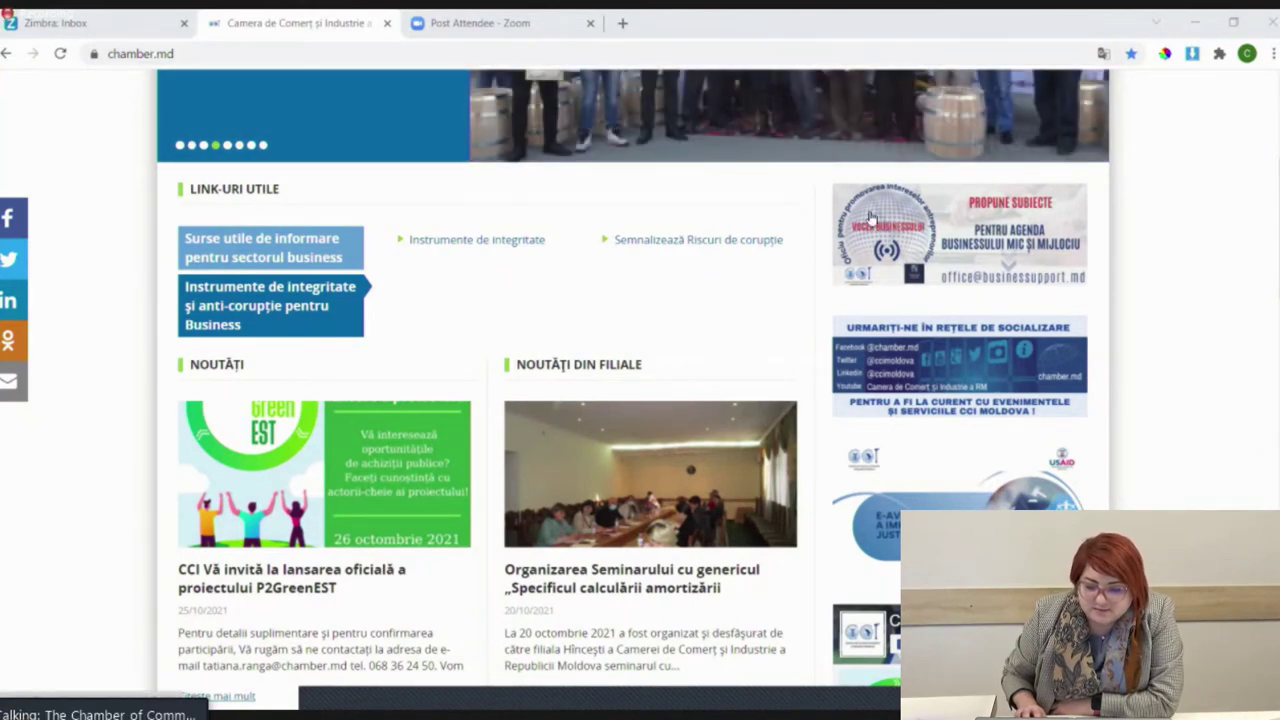
Open the client portal's login page from the E-Aviz de atestare a impedimentului justificator banner on the chamber.md home page.
scroll(1178, 510, "down", 3)
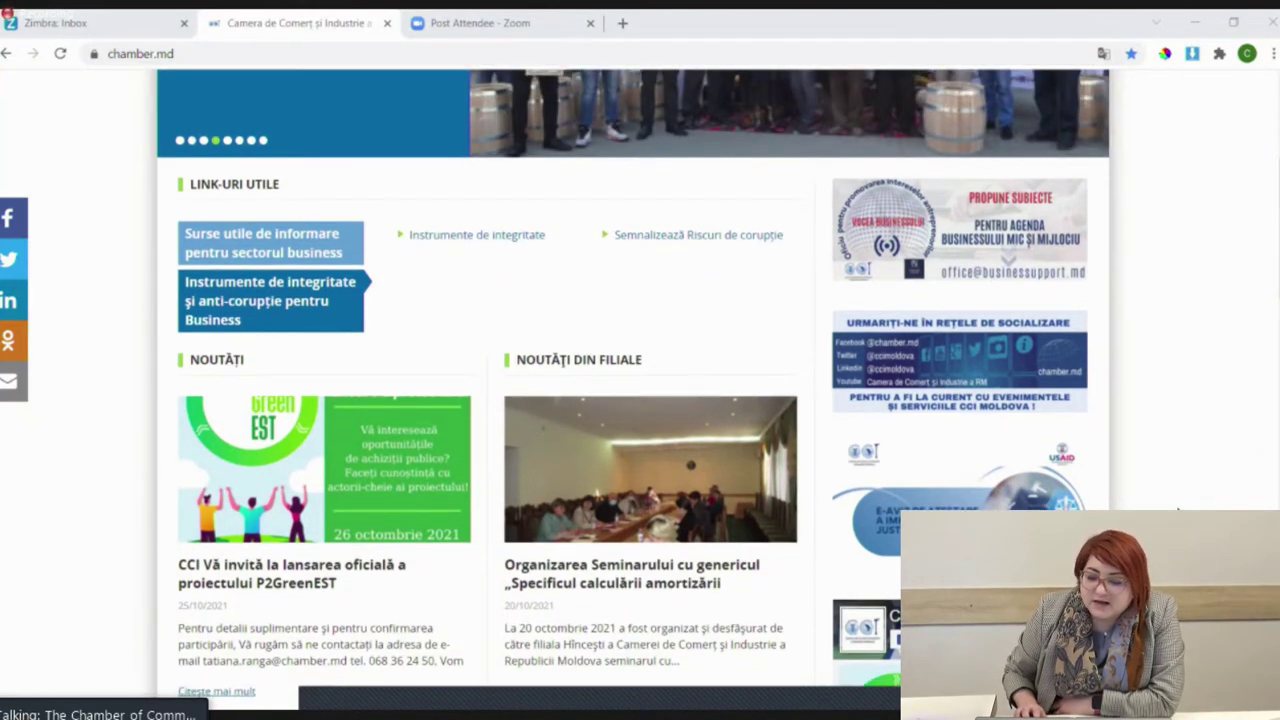
scroll(1178, 510, "up", 3)
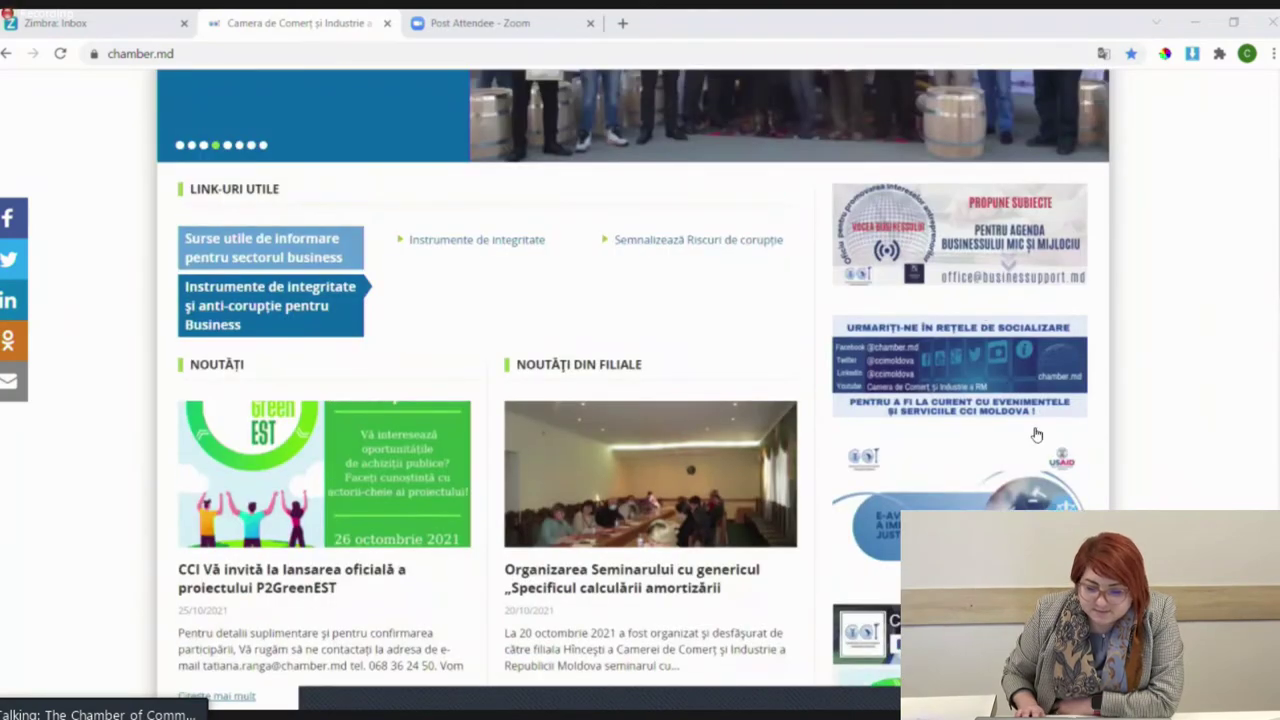
scroll(1070, 465, "down", 2)
scroll(1130, 468, "down", 1)
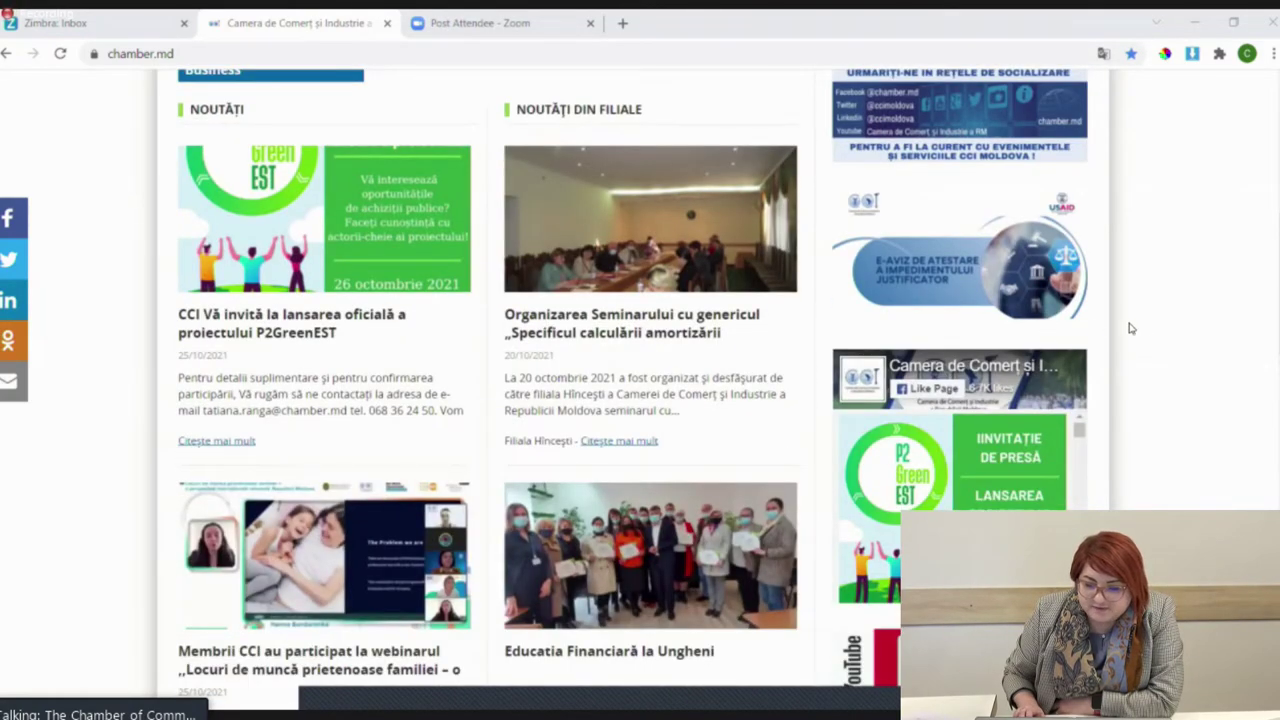
scroll(1140, 328, "down", 3)
scroll(992, 466, "up", 1)
scroll(992, 466, "up", 3)
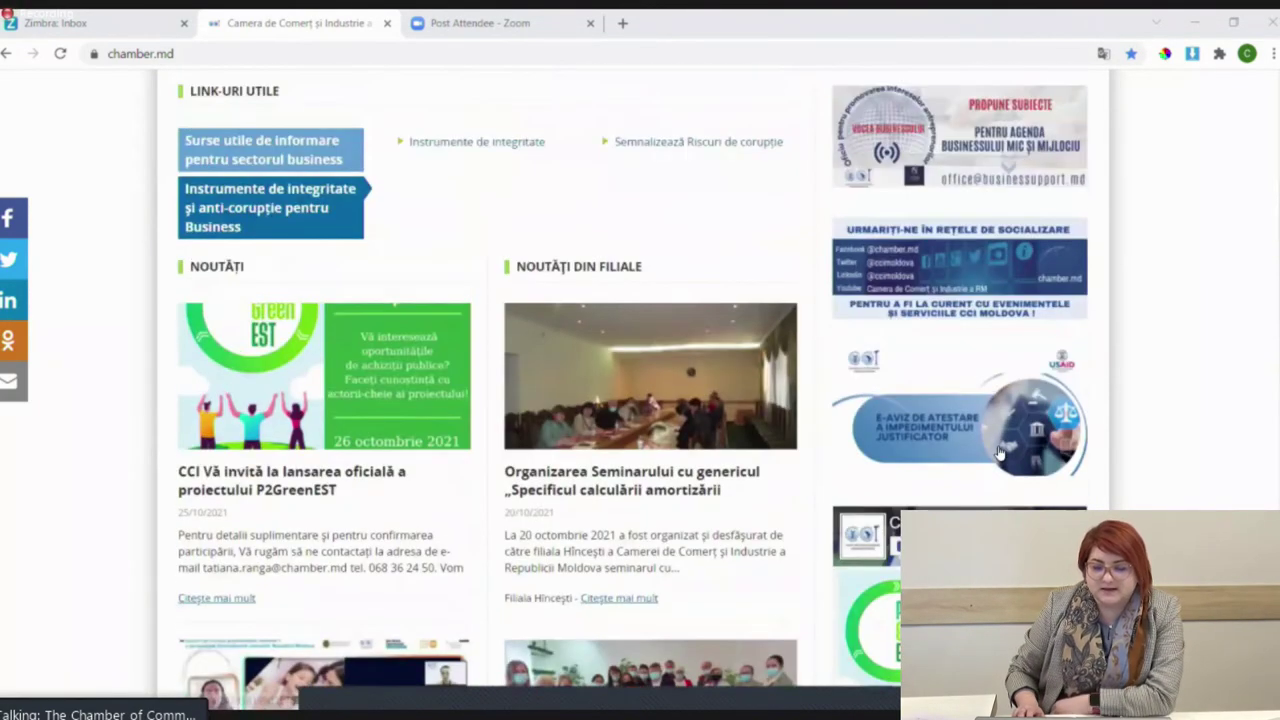
left_click(921, 447)
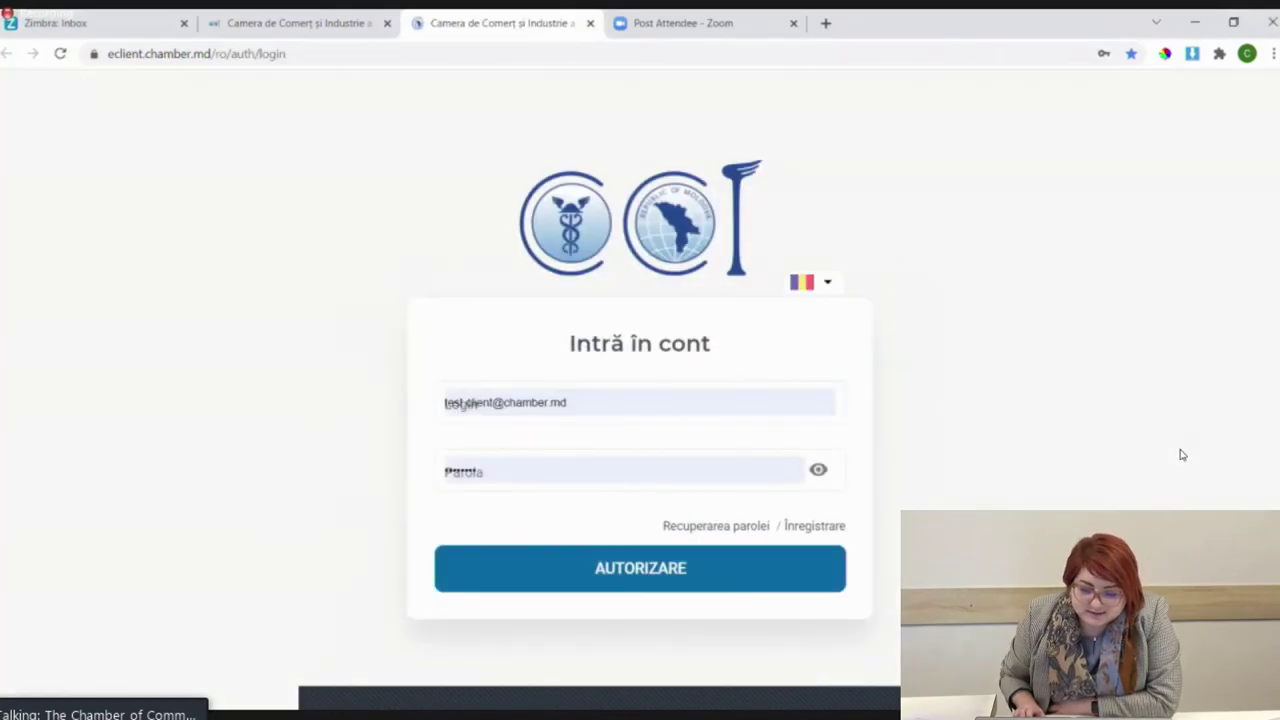
left_click(714, 403)
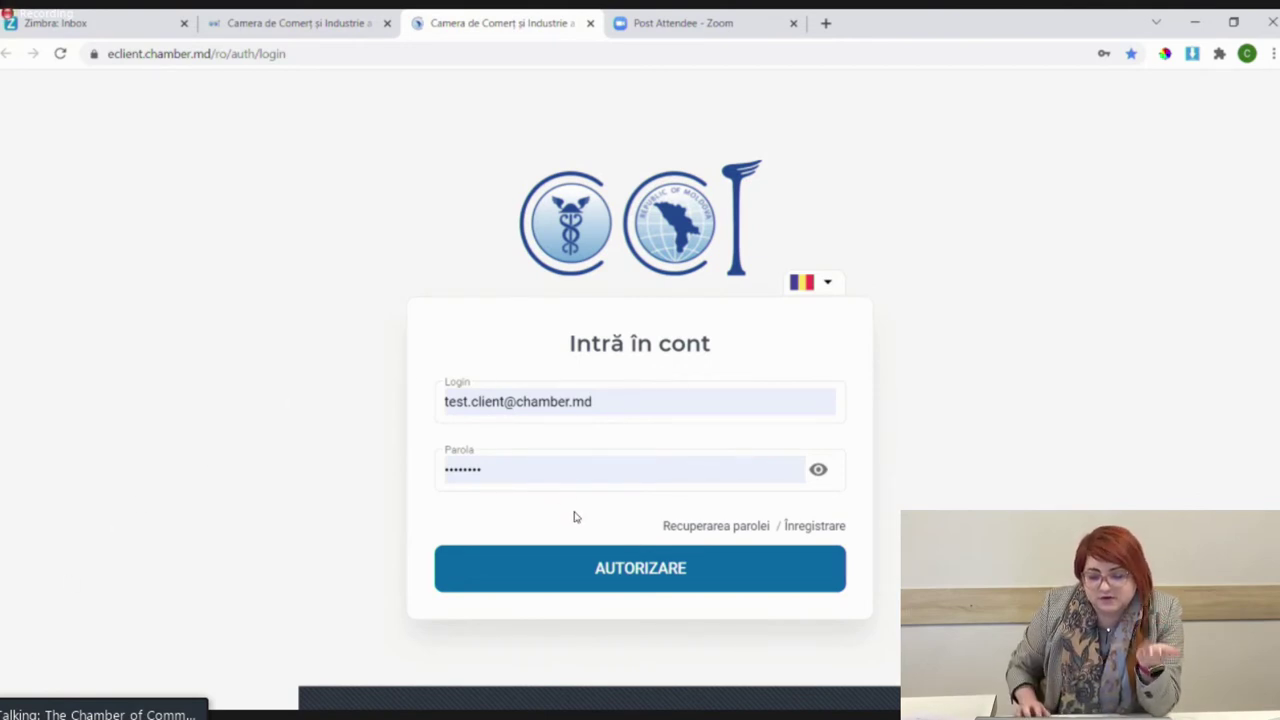
Open the beneficiary registration form and view the available beneficiary types without choosing one.
left_click(814, 526)
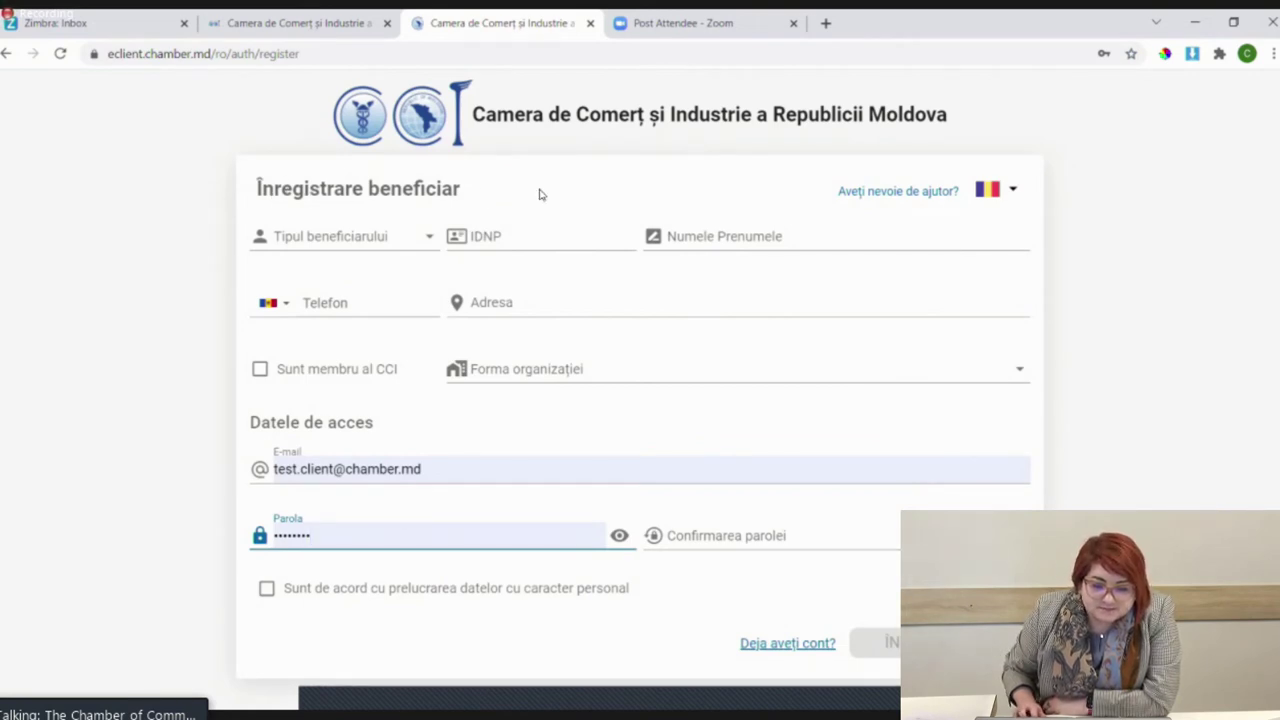
left_click(414, 246)
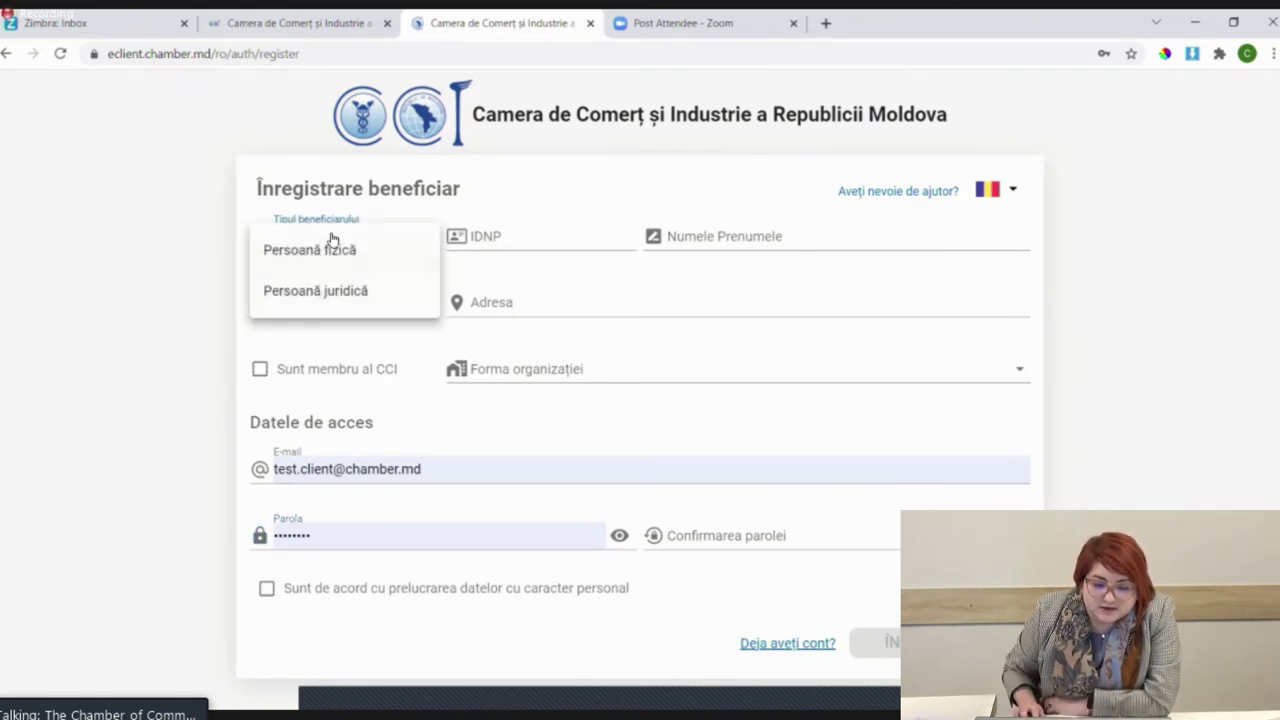
left_click(590, 177)
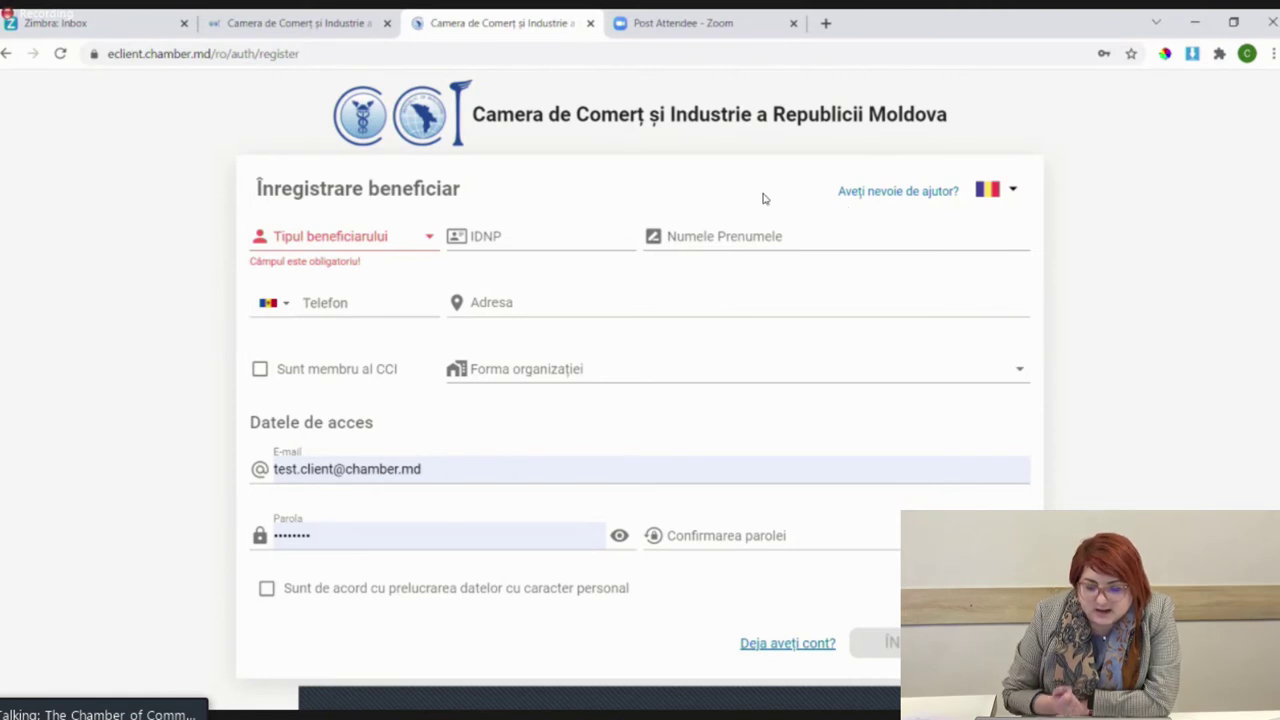
Open the registration form's help and watch the Înregistrare tutorial video.
left_click(897, 192)
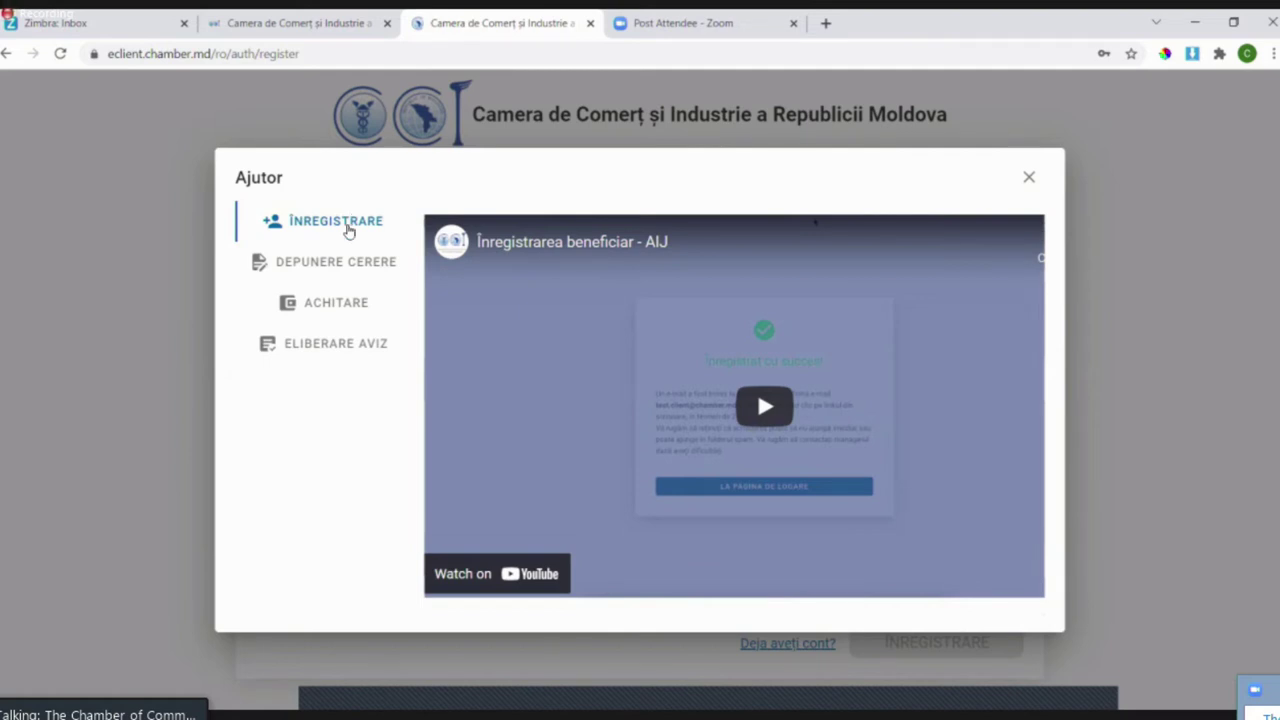
left_click(760, 405)
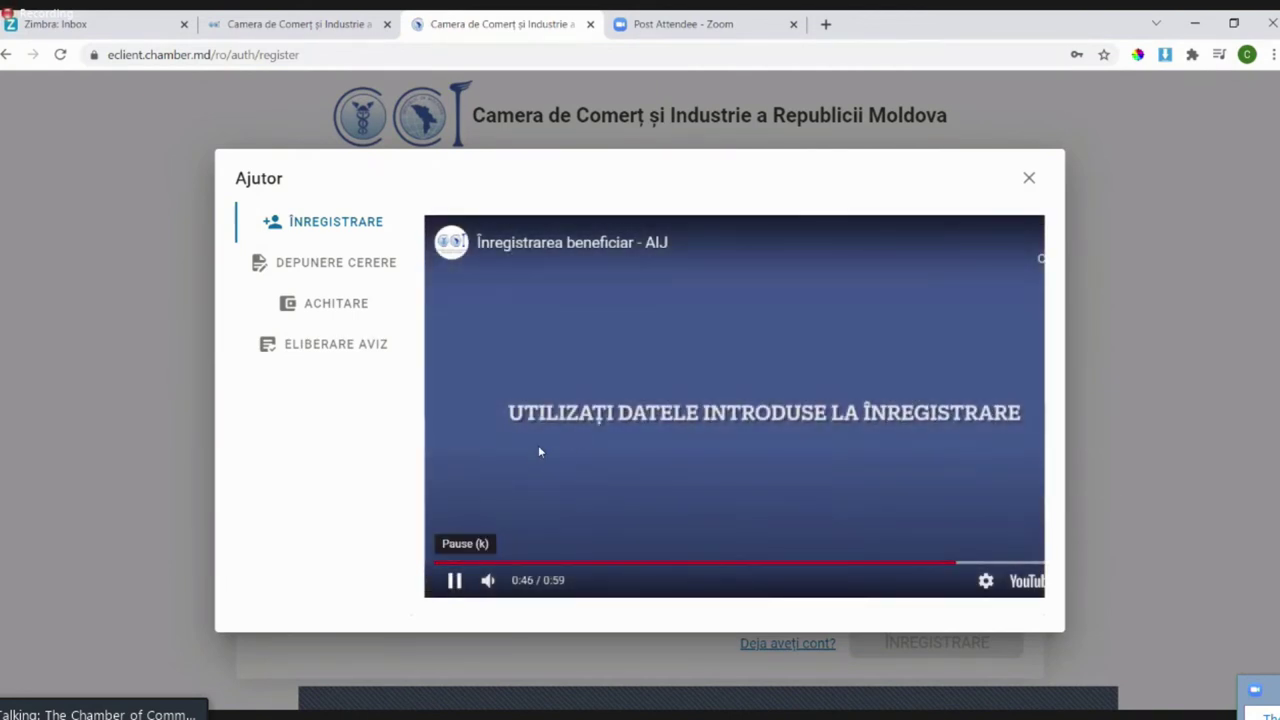
left_click(454, 580)
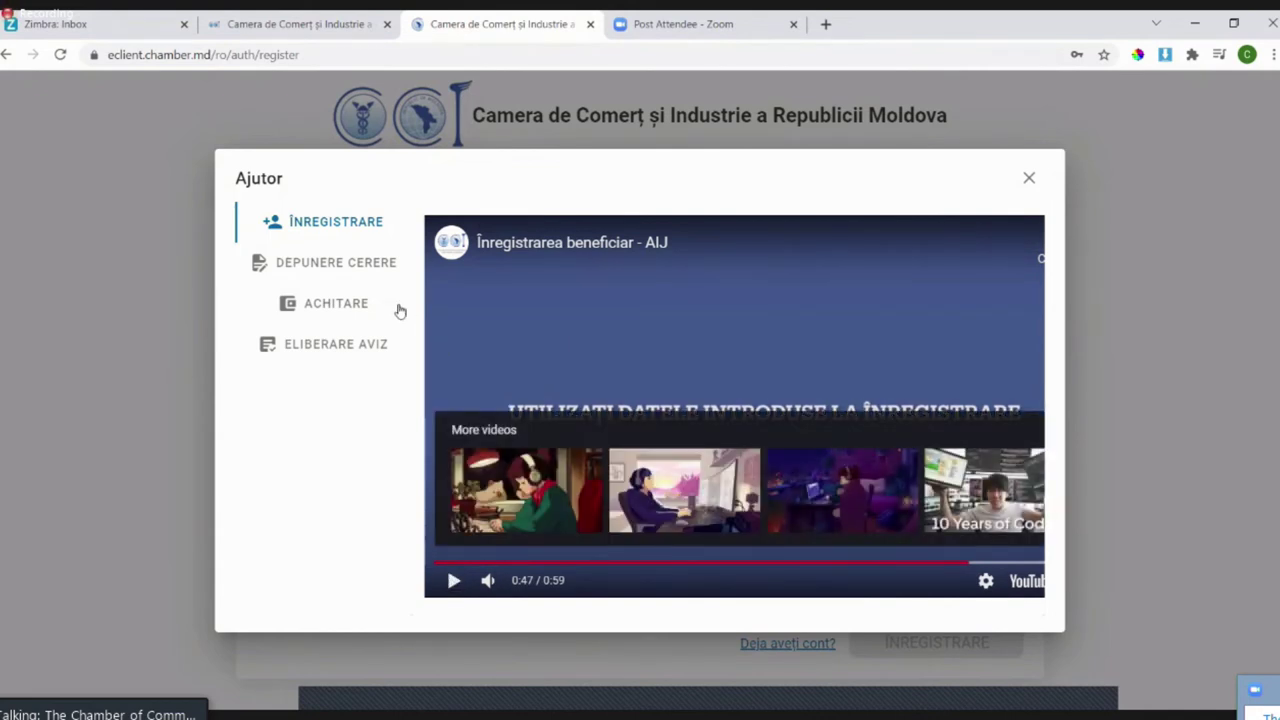
Look through the remaining help topics and watch the Depunere cerere tutorial video.
left_click(323, 262)
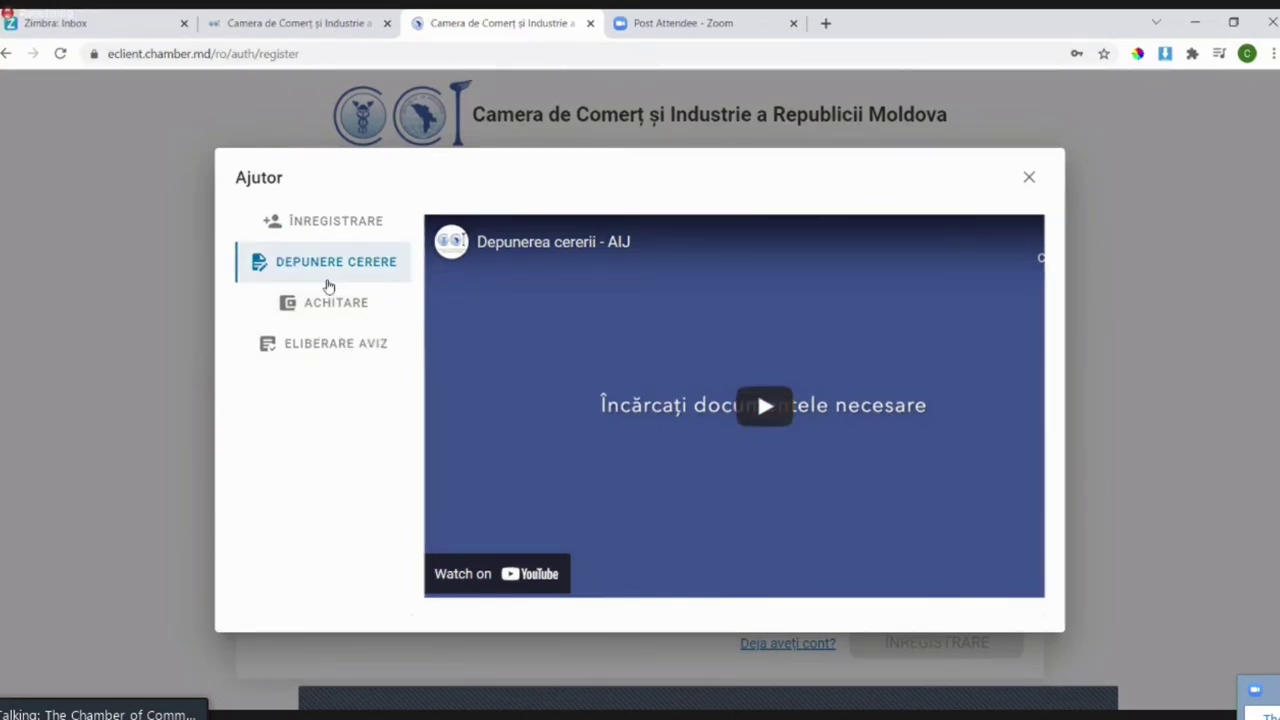
left_click(353, 311)
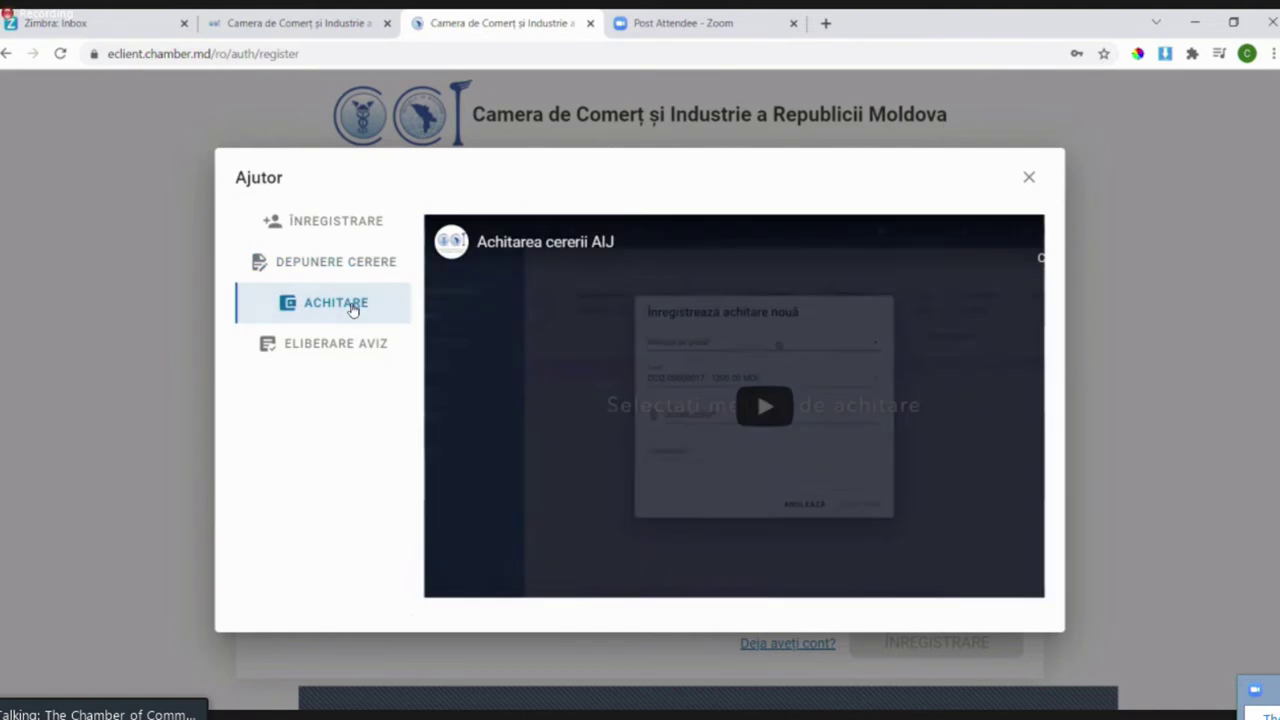
left_click(349, 347)
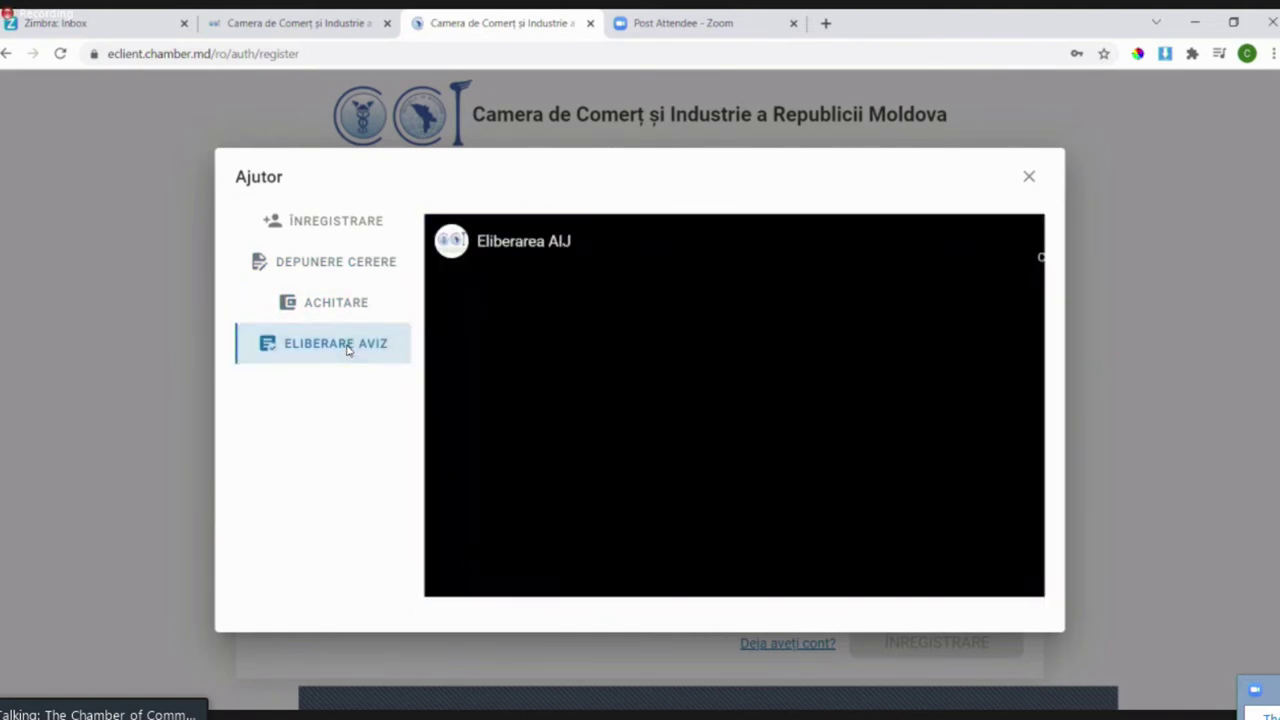
left_click(350, 281)
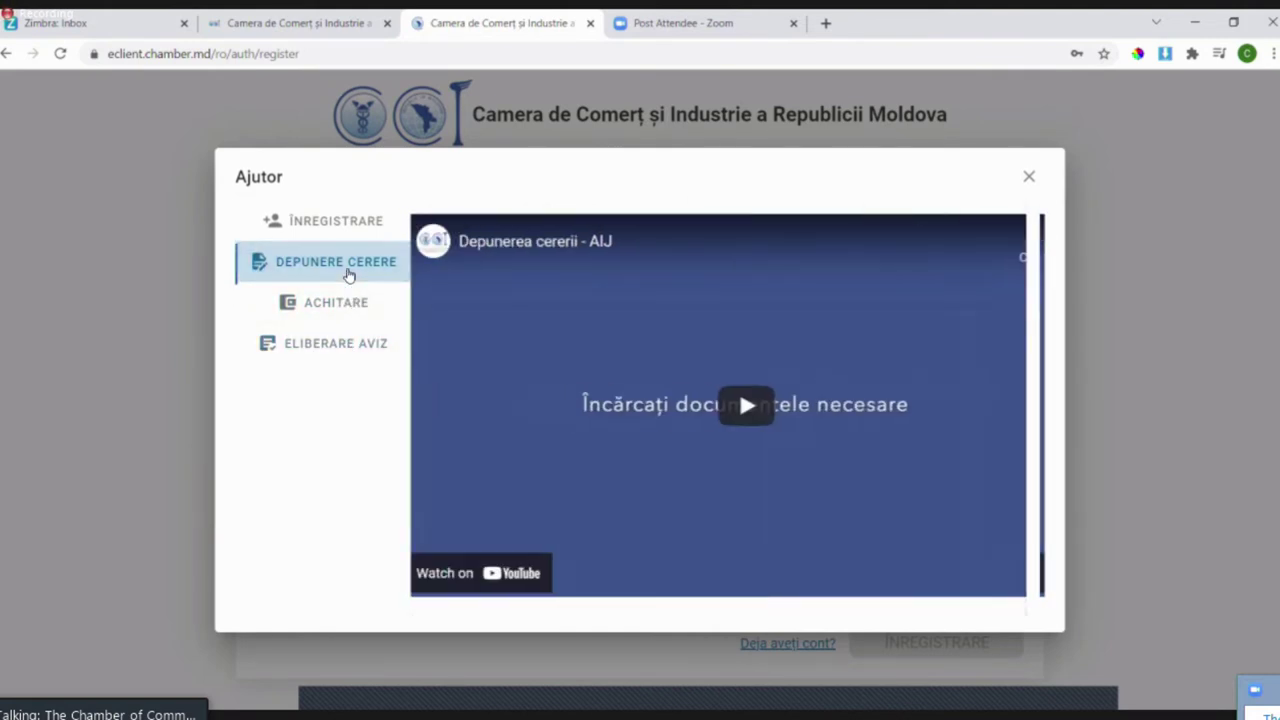
left_click(756, 406)
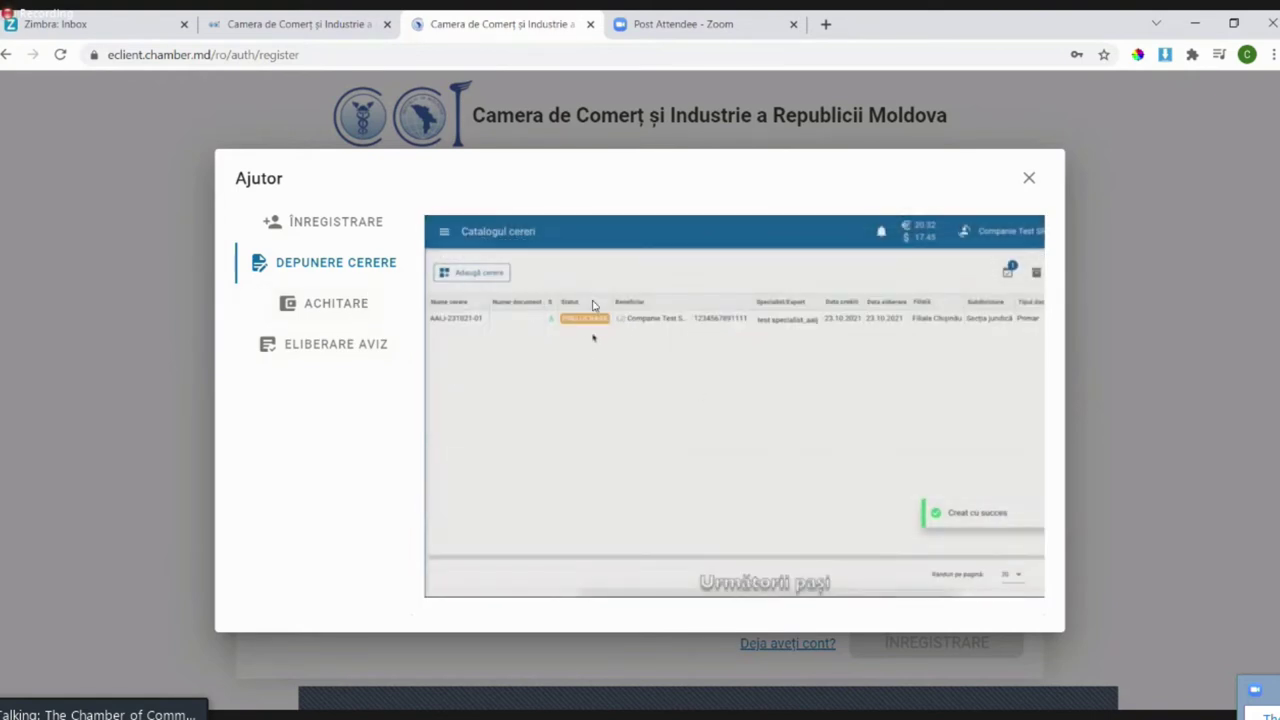
left_click(454, 580)
Watch the Achitare and Eliberare aviz tutorial videos and close the help.
left_click(337, 305)
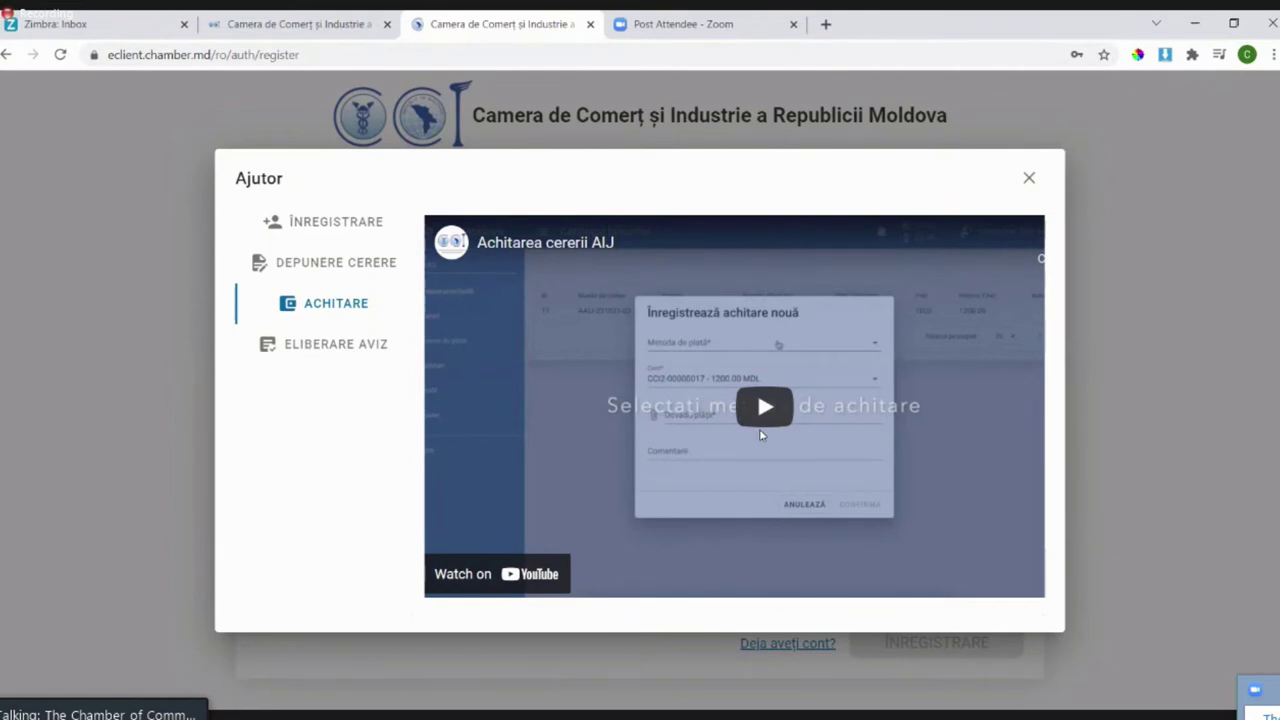
left_click(737, 464)
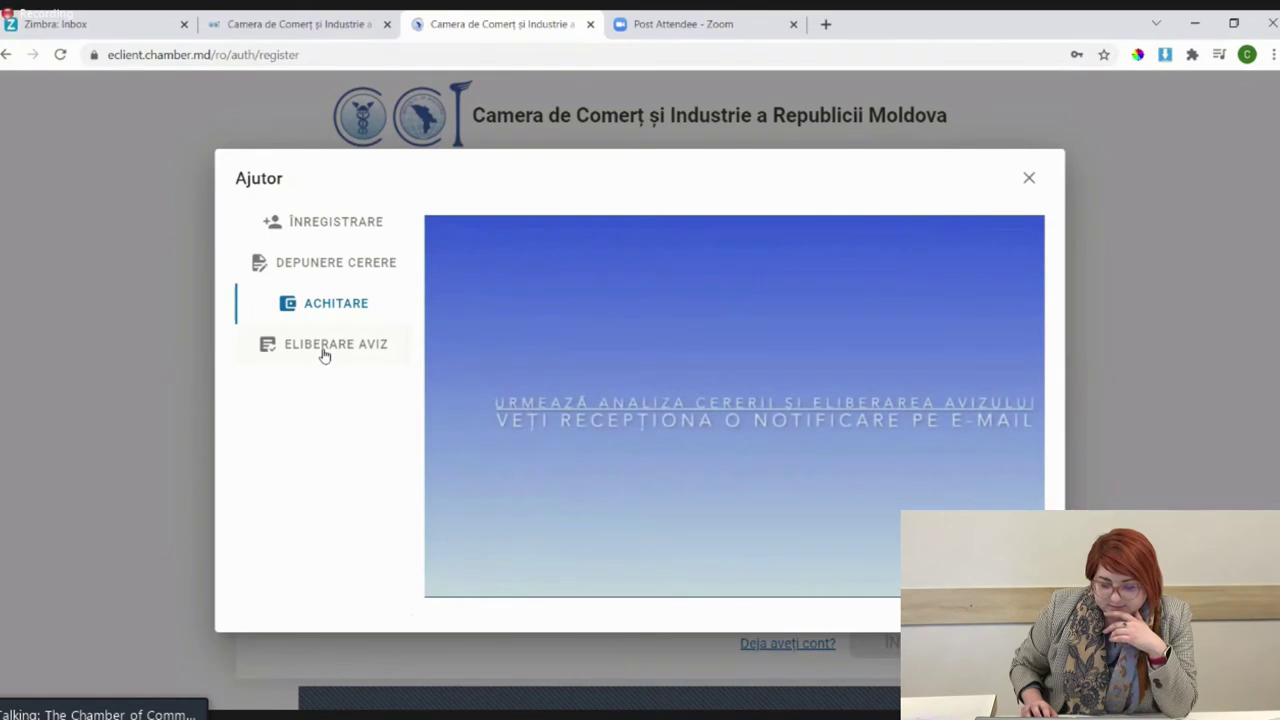
left_click(323, 346)
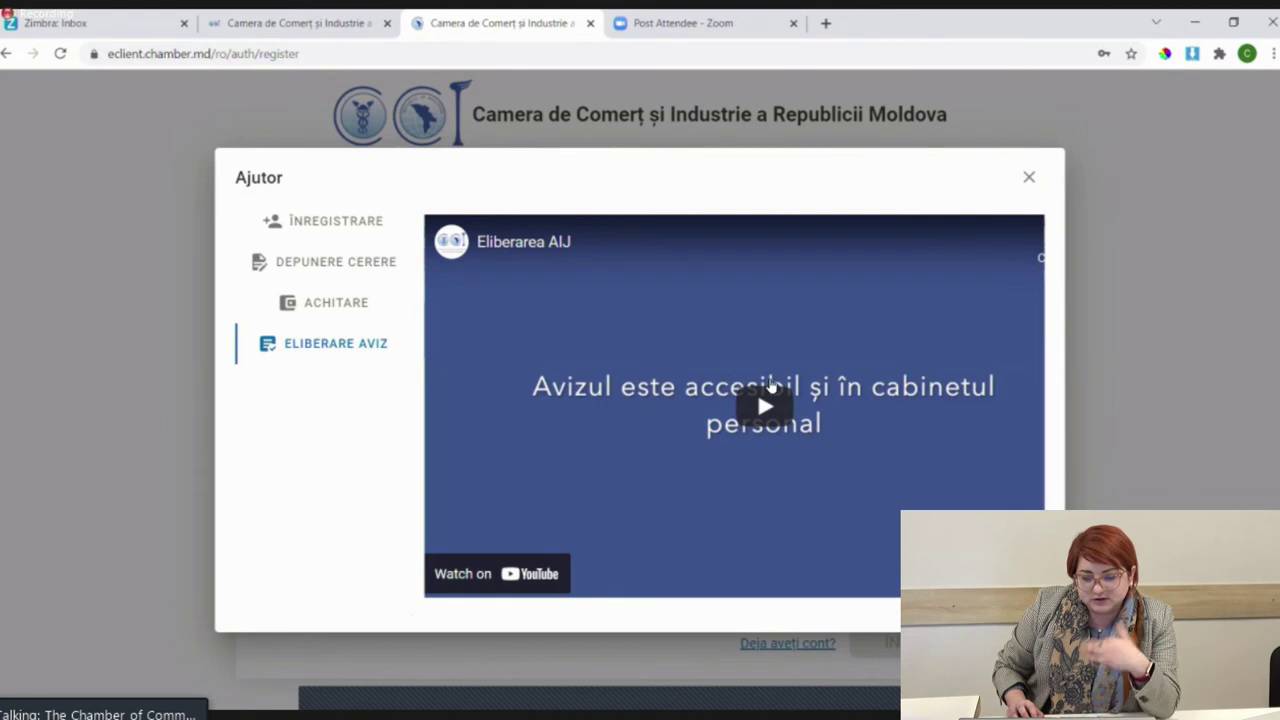
left_click(767, 407)
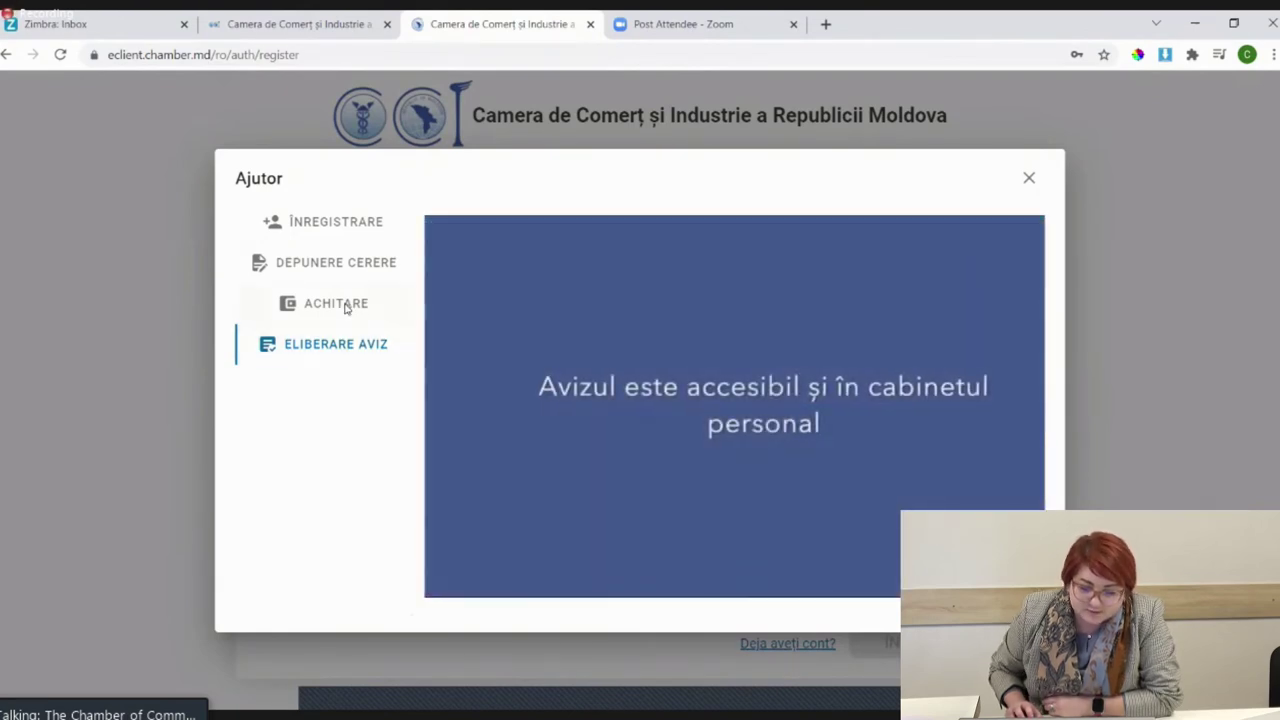
left_click(1029, 177)
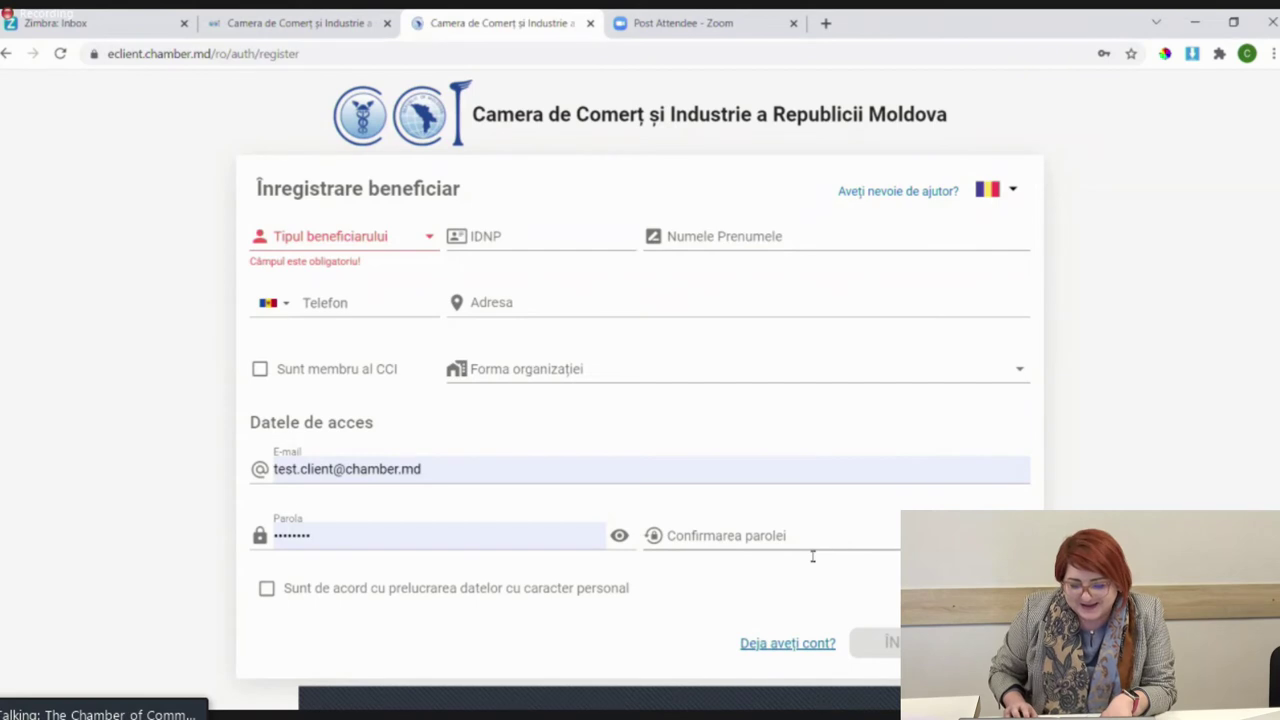
Return to the login page, sign in with the prefilled test account and expand the side navigation.
left_click(806, 644)
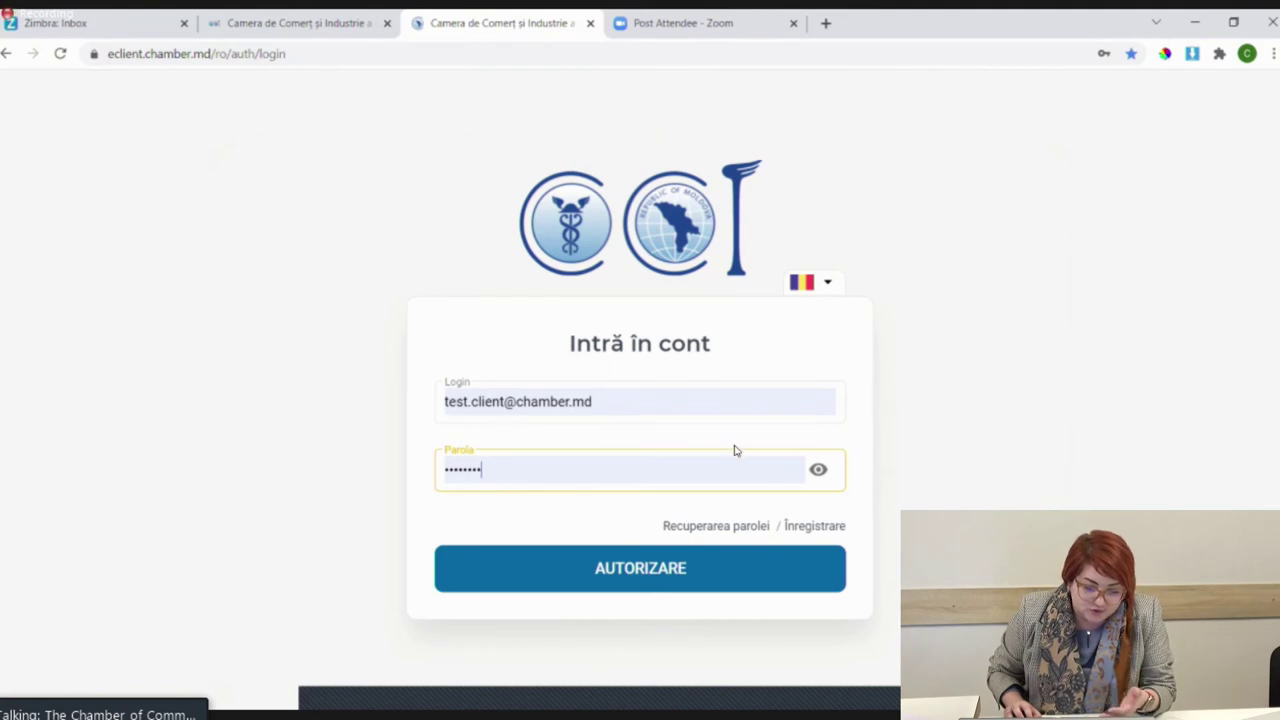
left_click(651, 571)
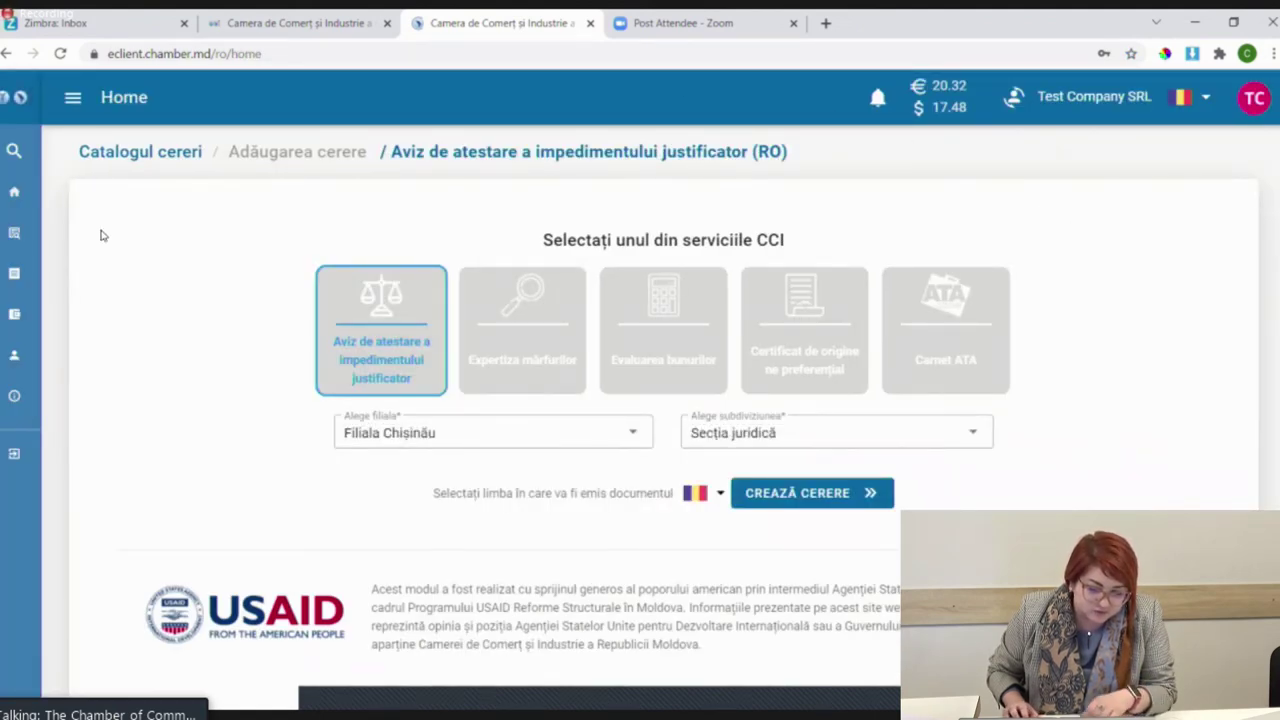
left_click(13, 152)
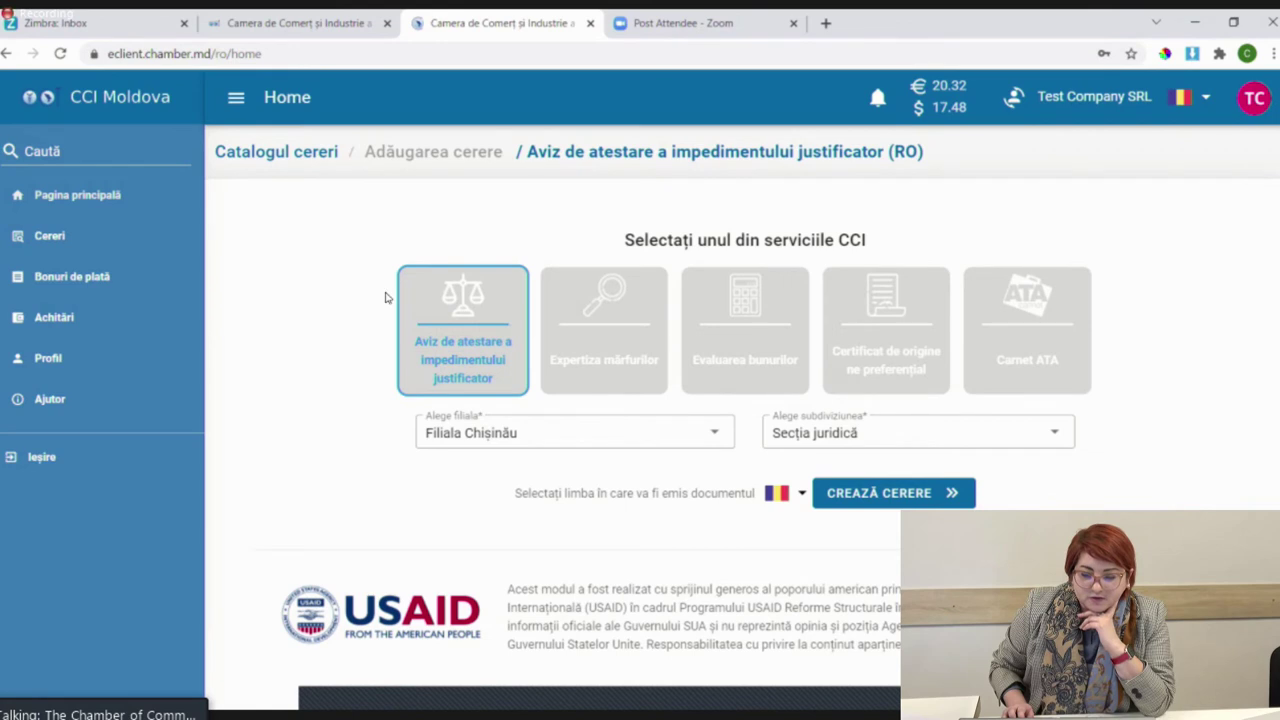
Switch the portal's interface language to Russian, to English and back to Romanian.
left_click(1205, 100)
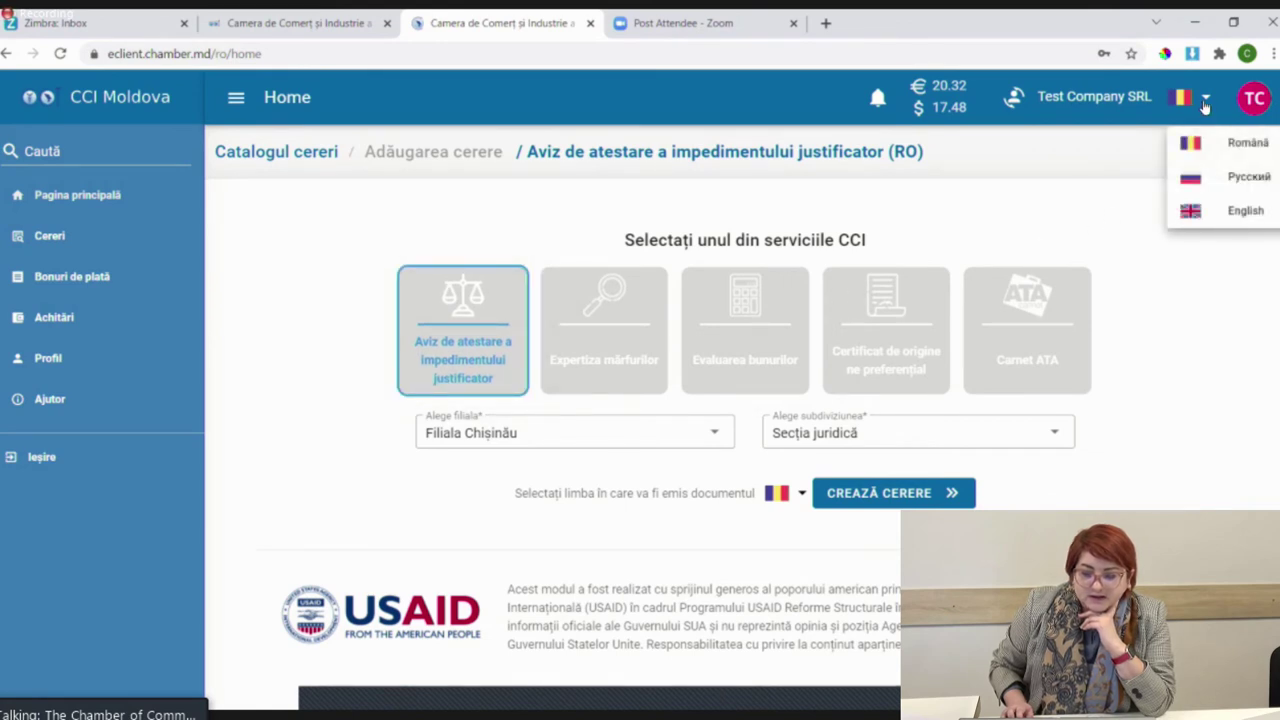
left_click(1211, 178)
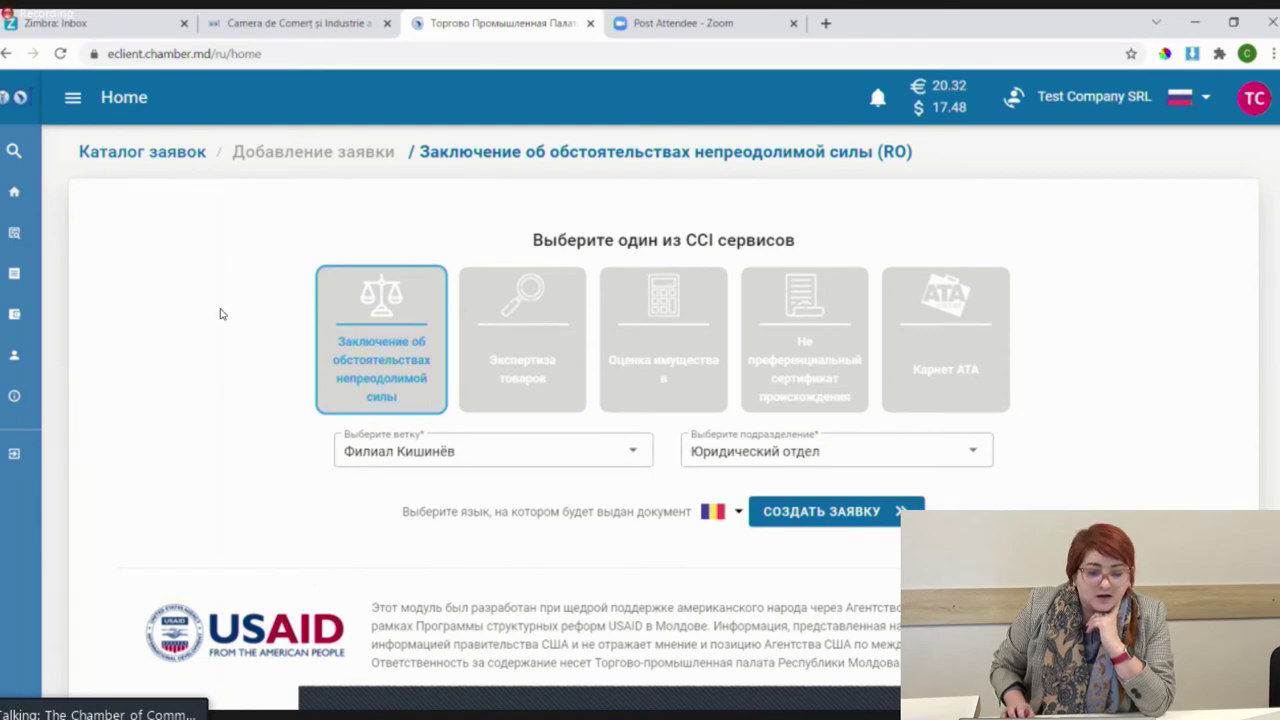
left_click(1200, 96)
left_click(1202, 215)
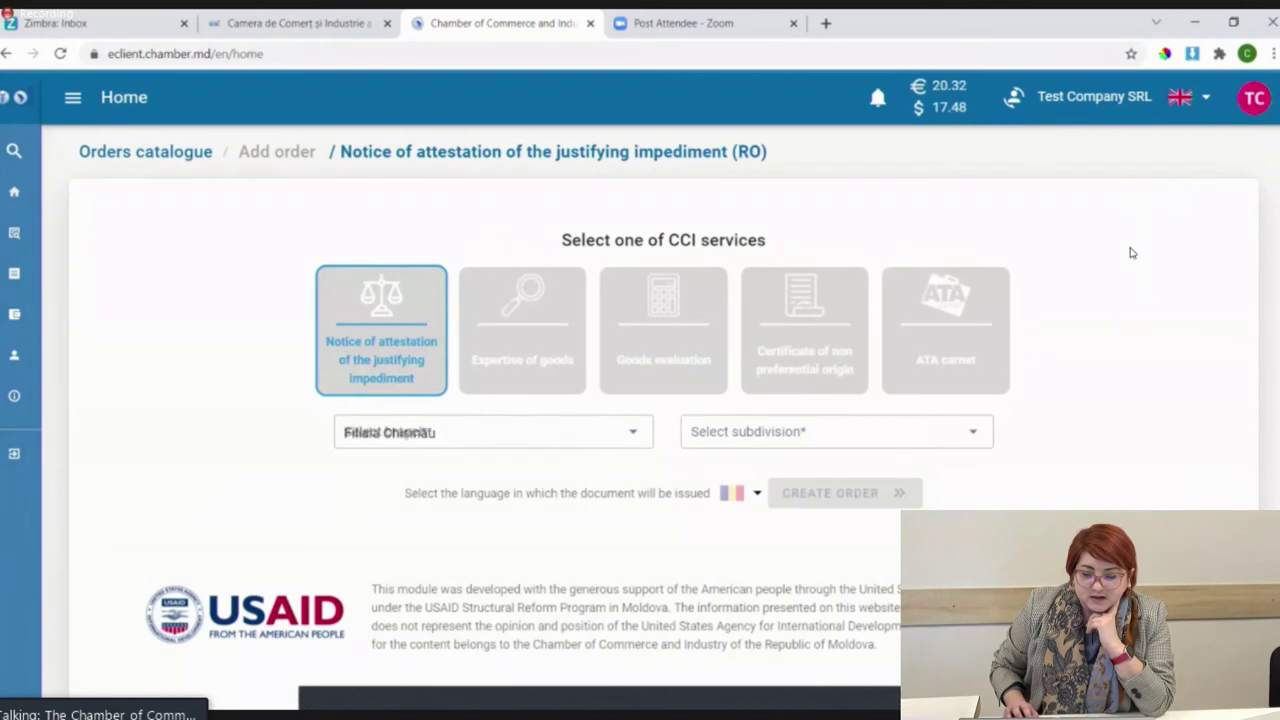
left_click(1195, 98)
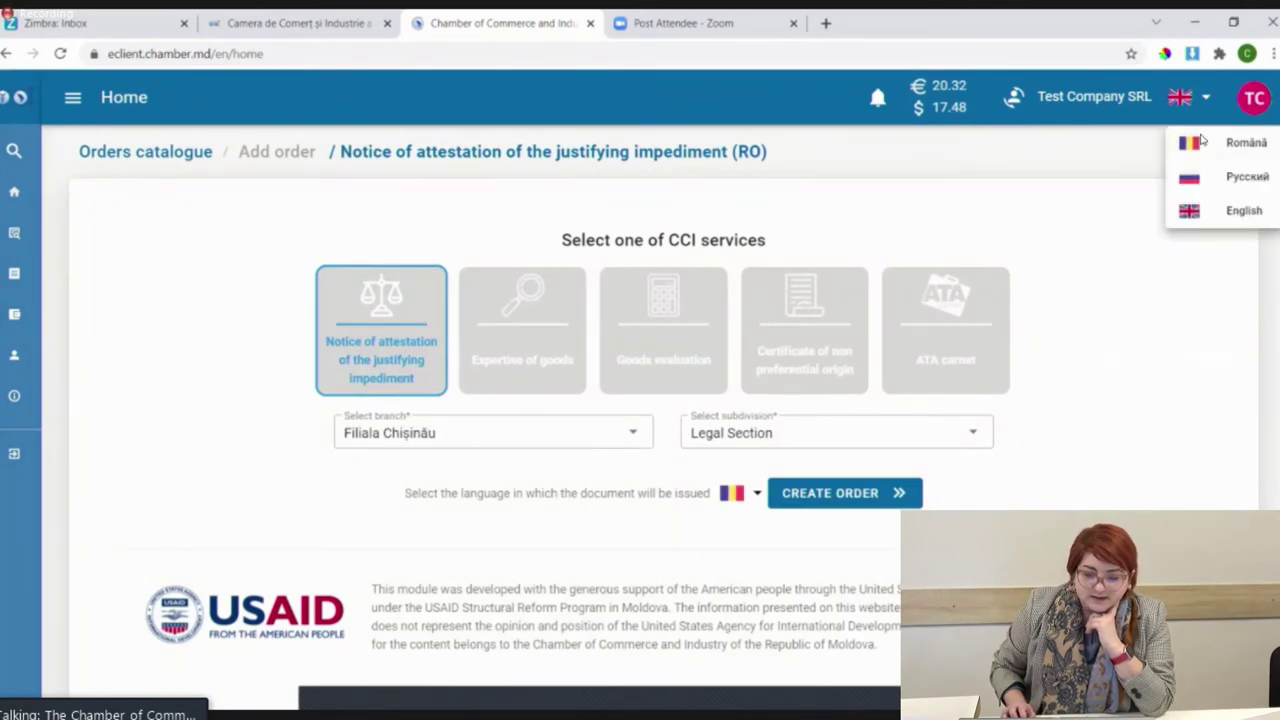
left_click(1240, 142)
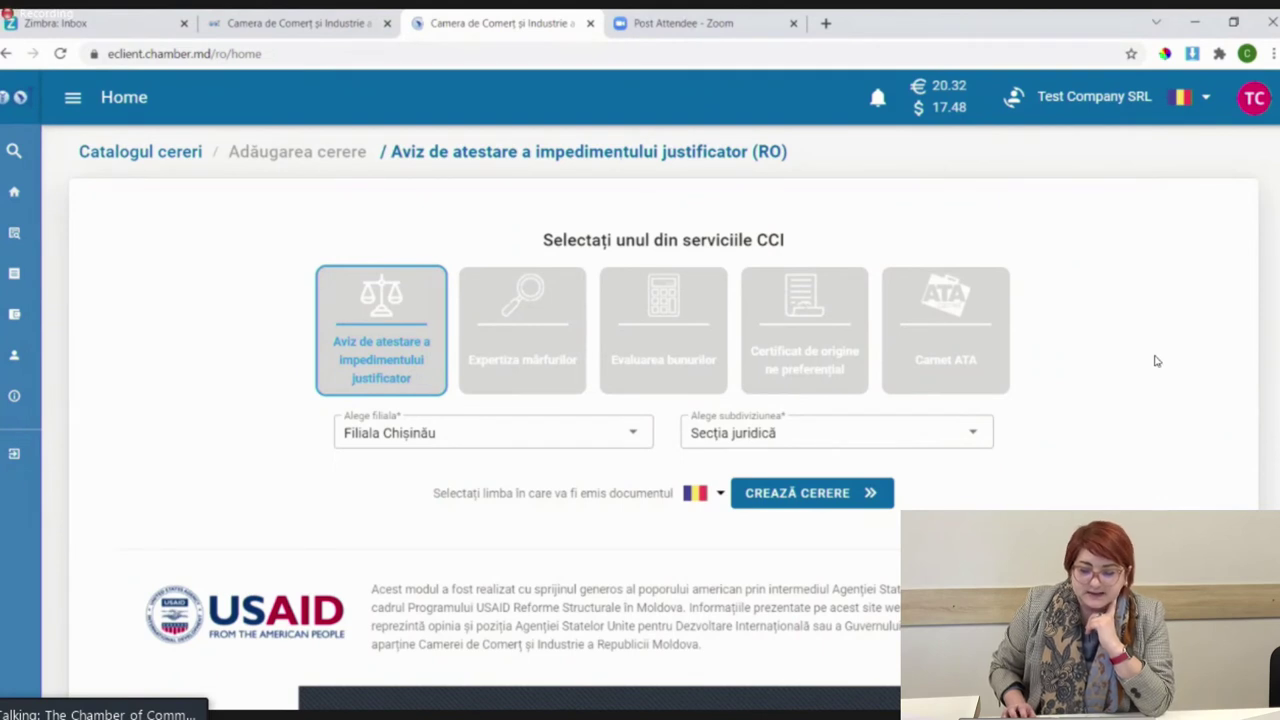
View the languages offered for issuing the document without changing the selection.
left_click(708, 497)
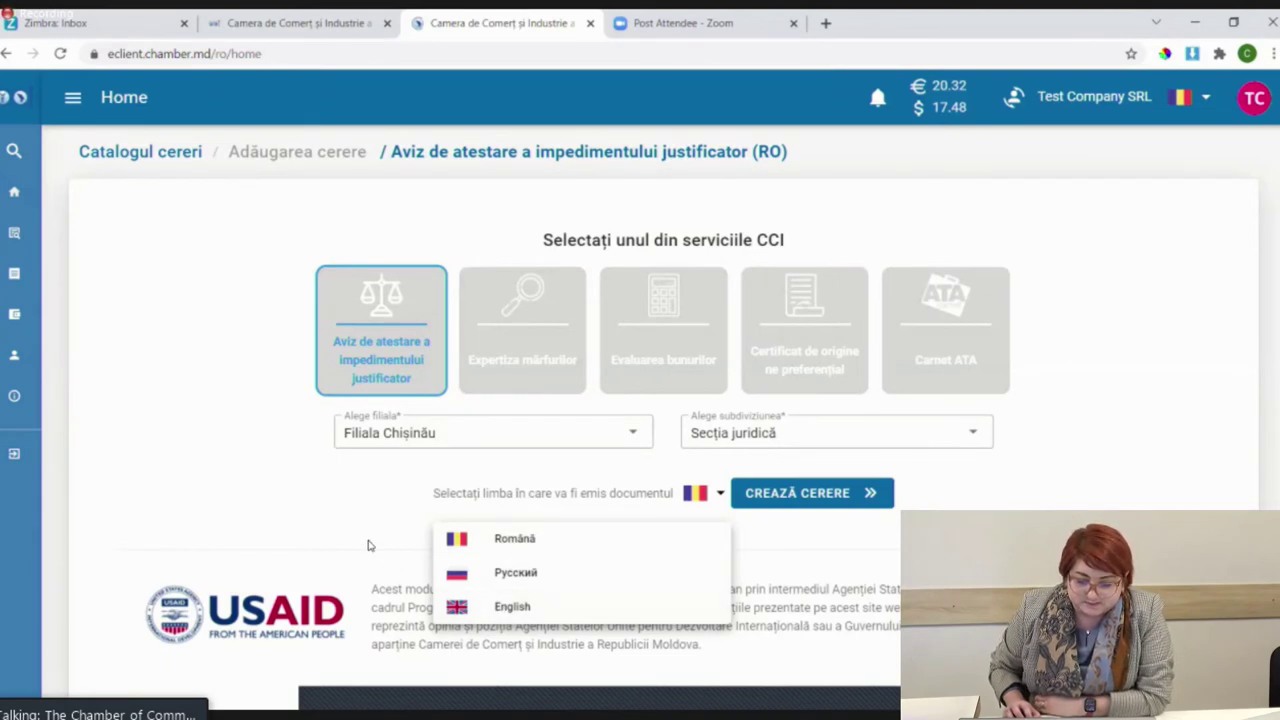
left_click(335, 521)
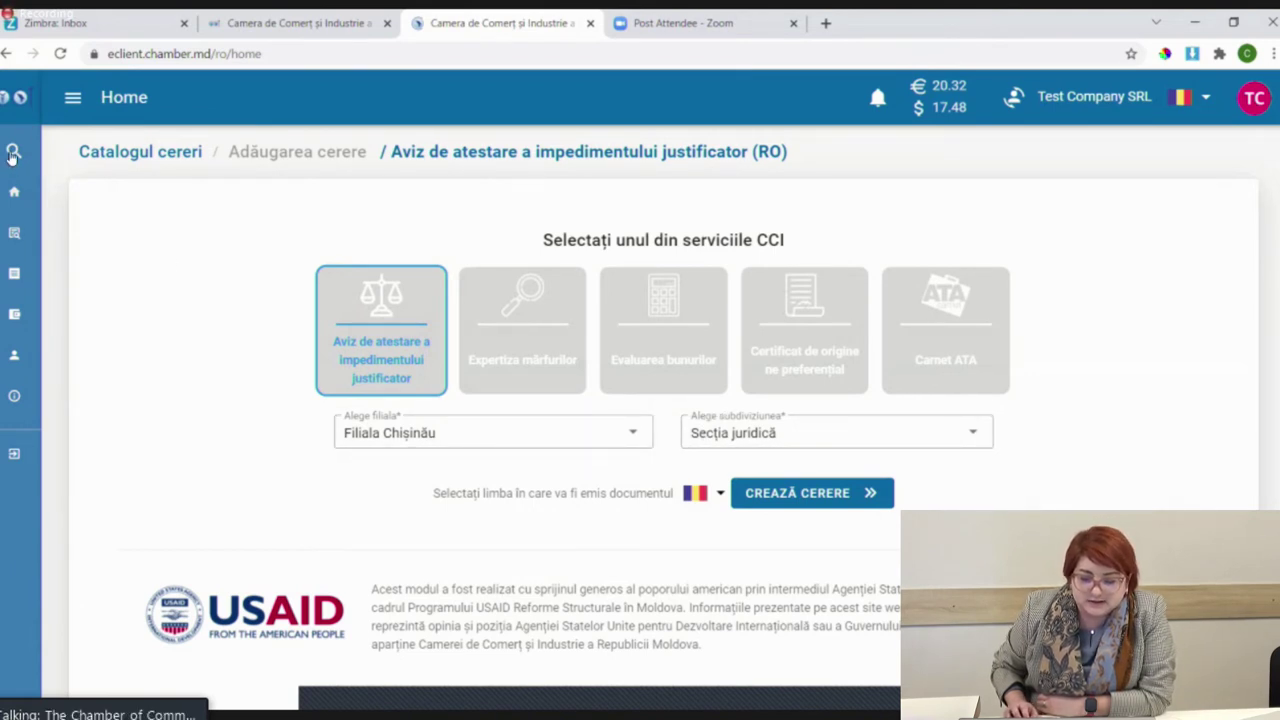
Open the catalogue of requests (Cereri) and view the service type and row action columns.
mouse_move(44, 195)
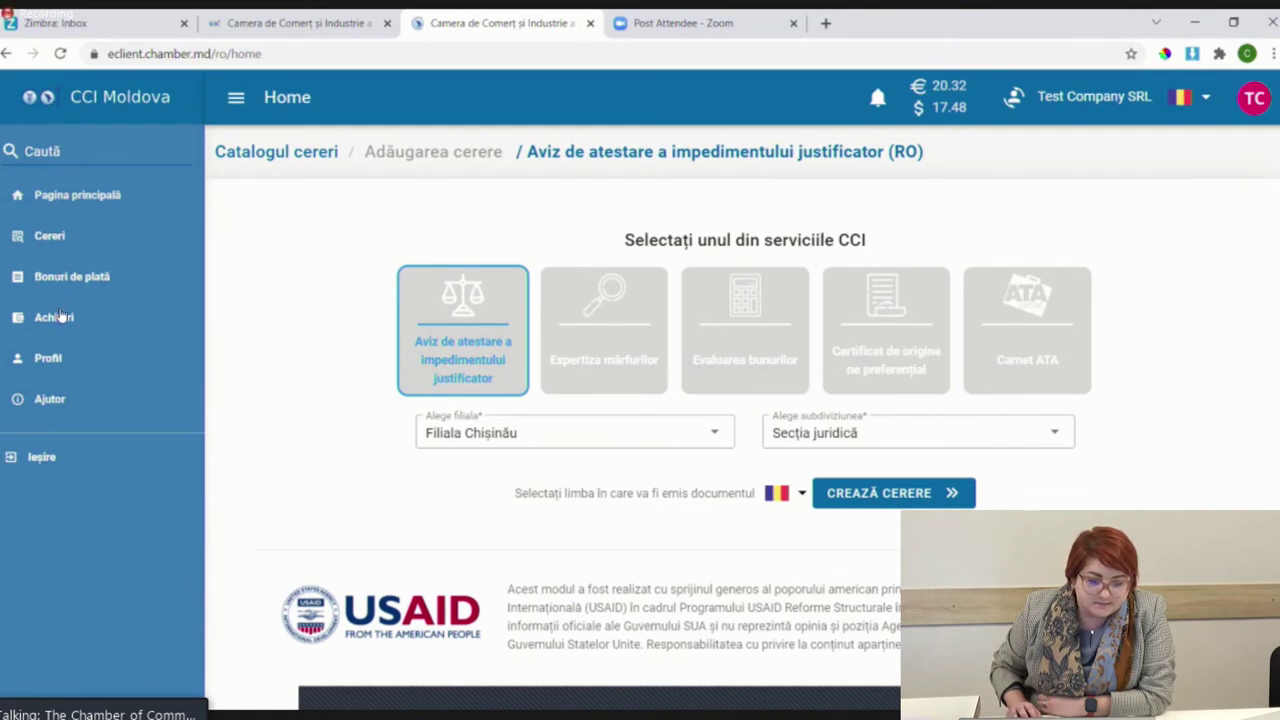
left_click(38, 238)
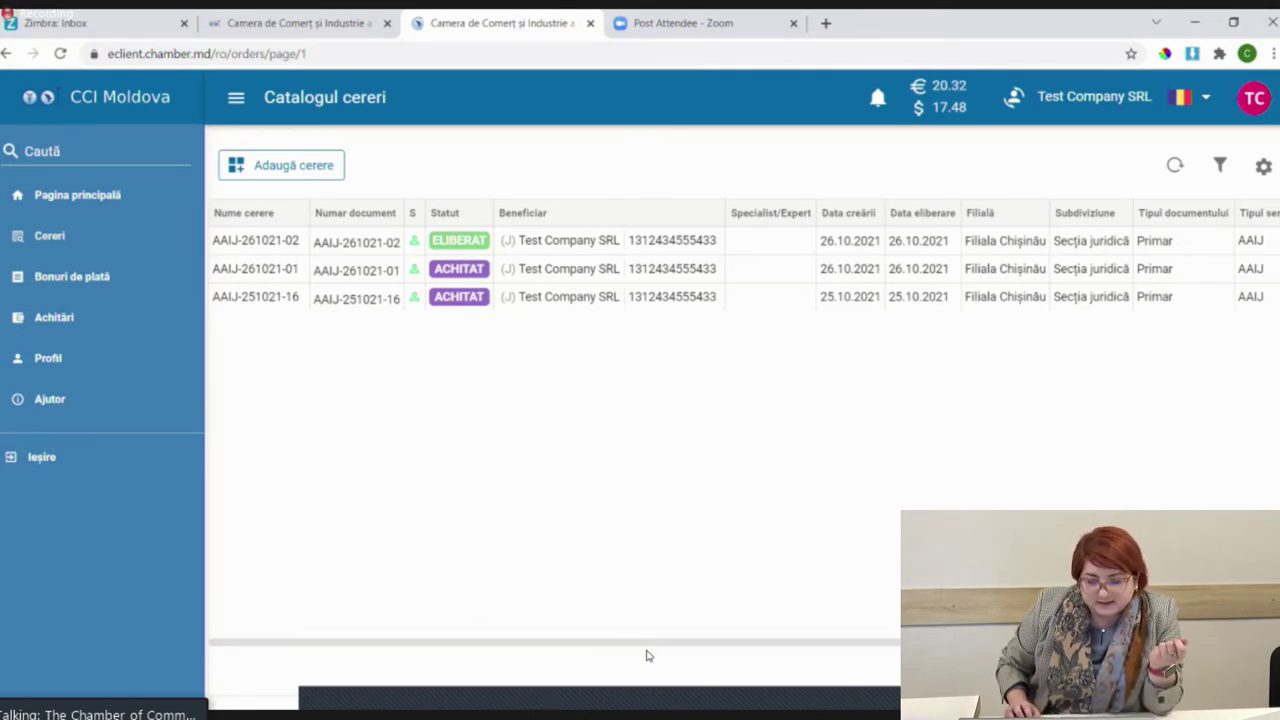
scroll(897, 650, "right", 3)
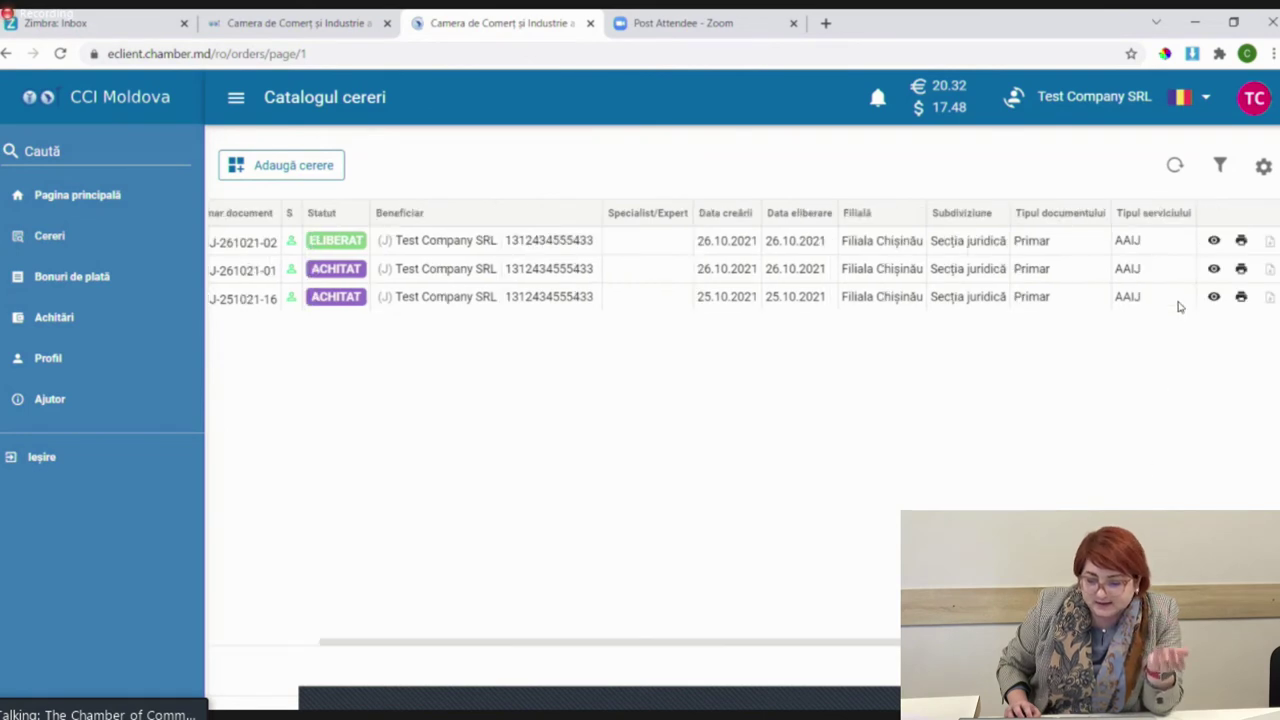
Open the issued (Eliberat) request from the catalogue and view its completed data, services and payments.
left_click(1214, 241)
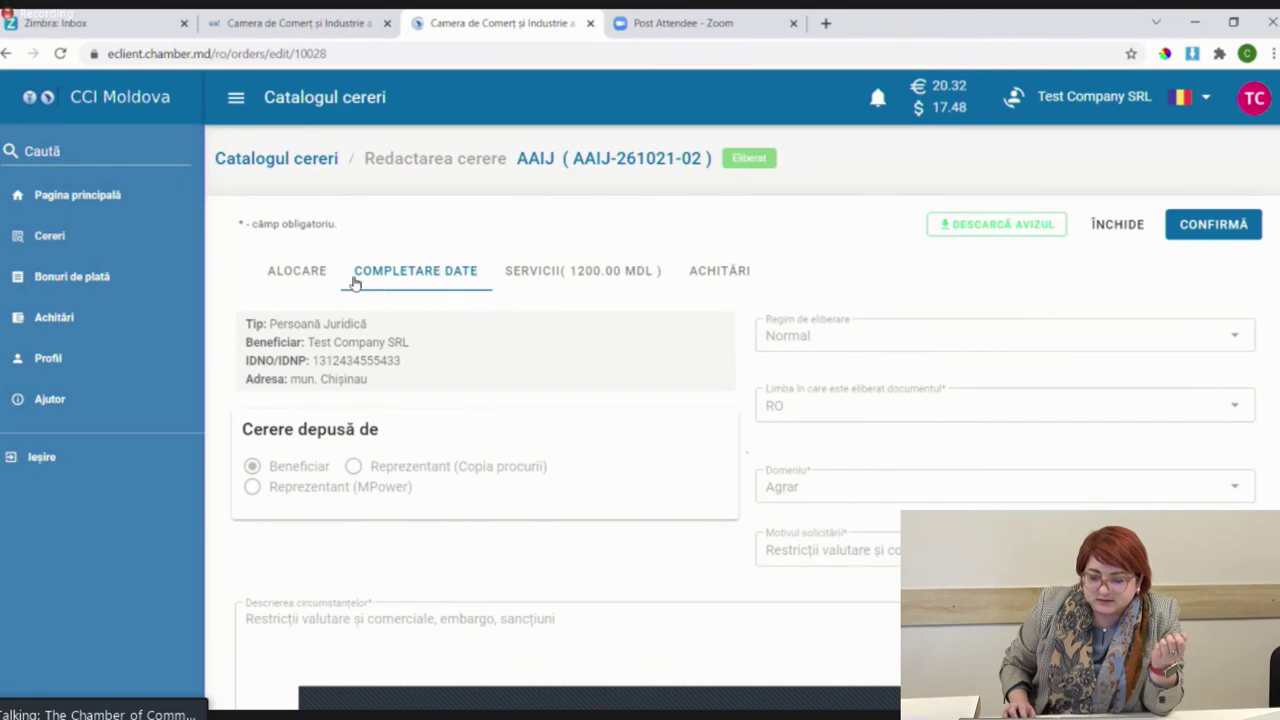
scroll(596, 388, "down", 3)
scroll(596, 388, "up", 4)
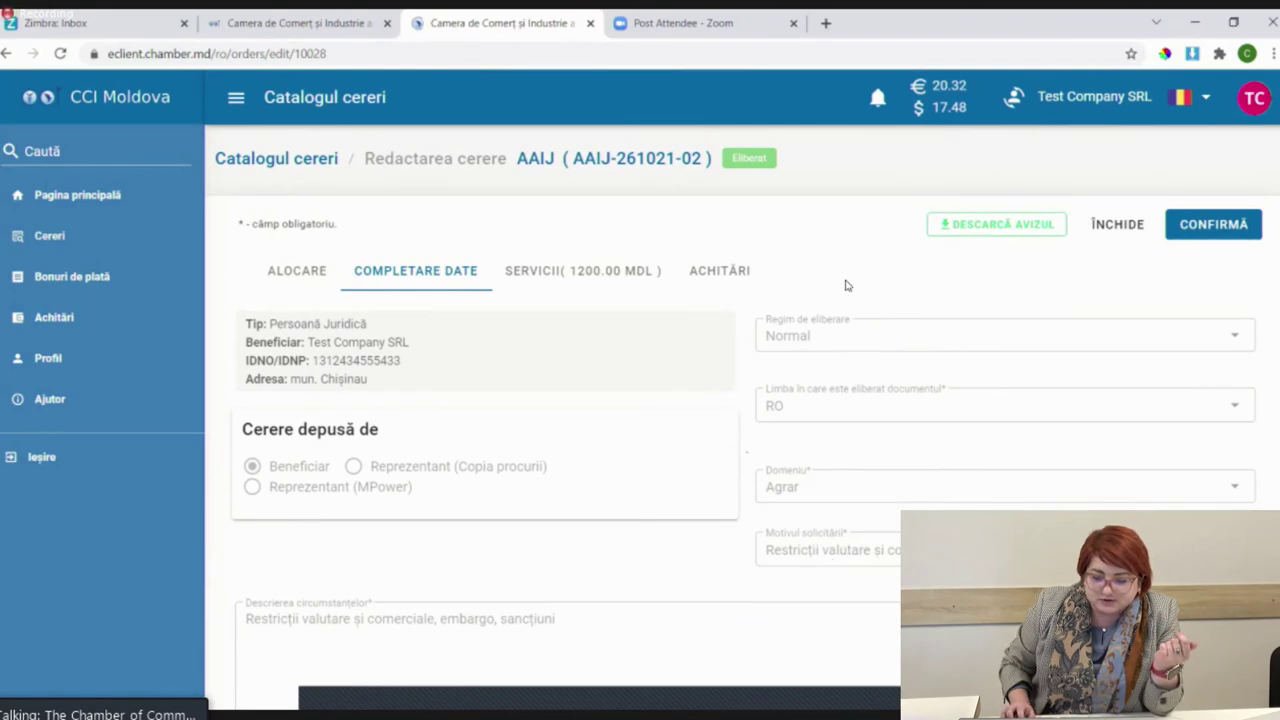
left_click(557, 273)
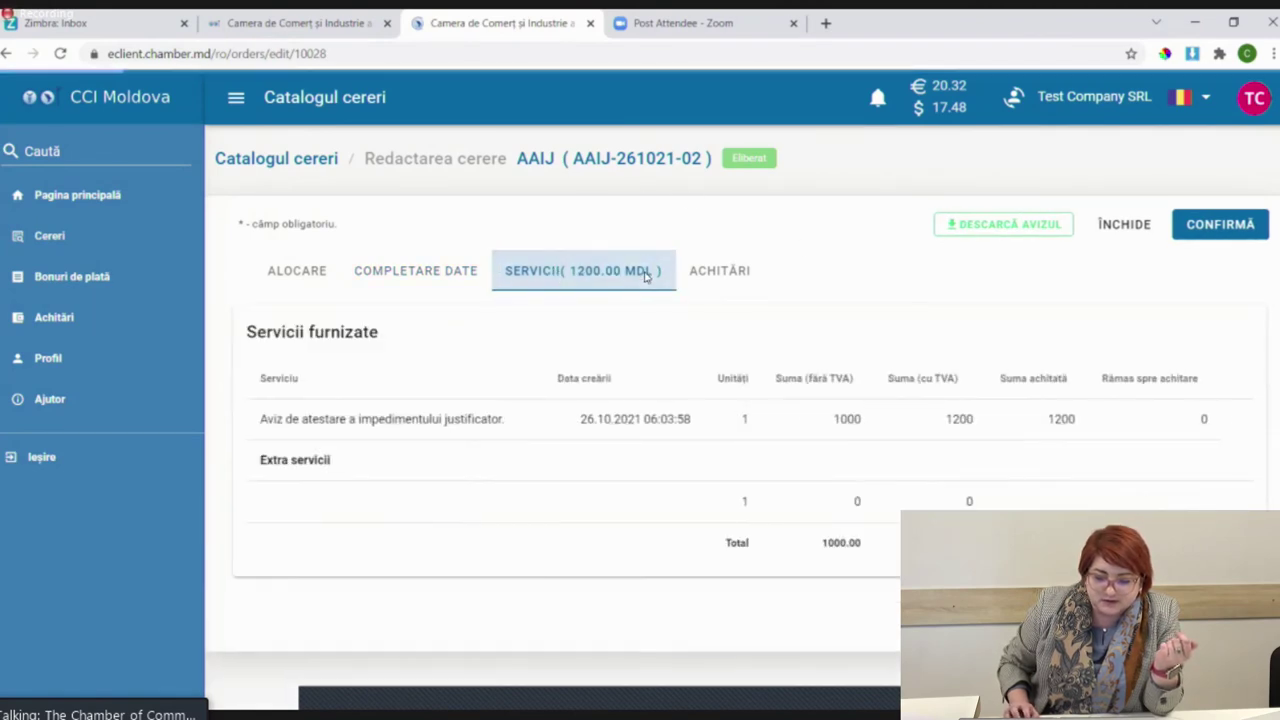
left_click(716, 277)
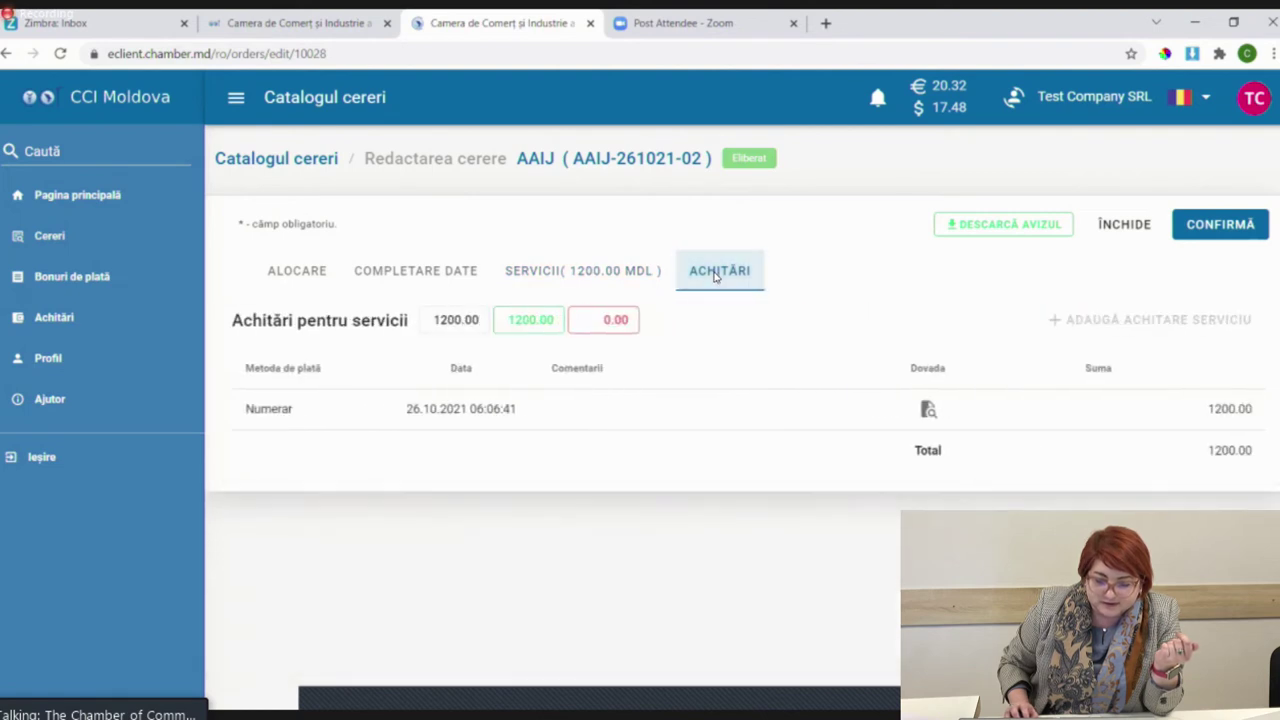
left_click(595, 278)
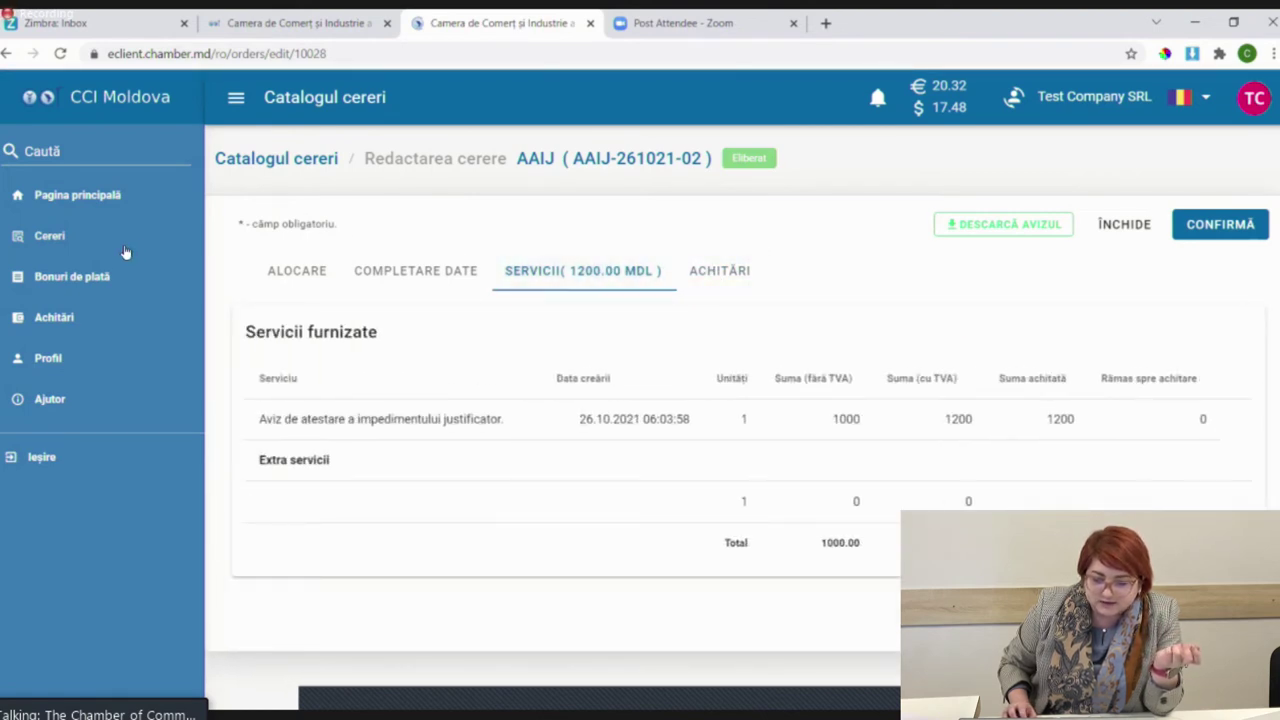
Return to the catalogue of requests, view the notification e-mails in the Zimbra inbox and switch back to the portal.
left_click(77, 240)
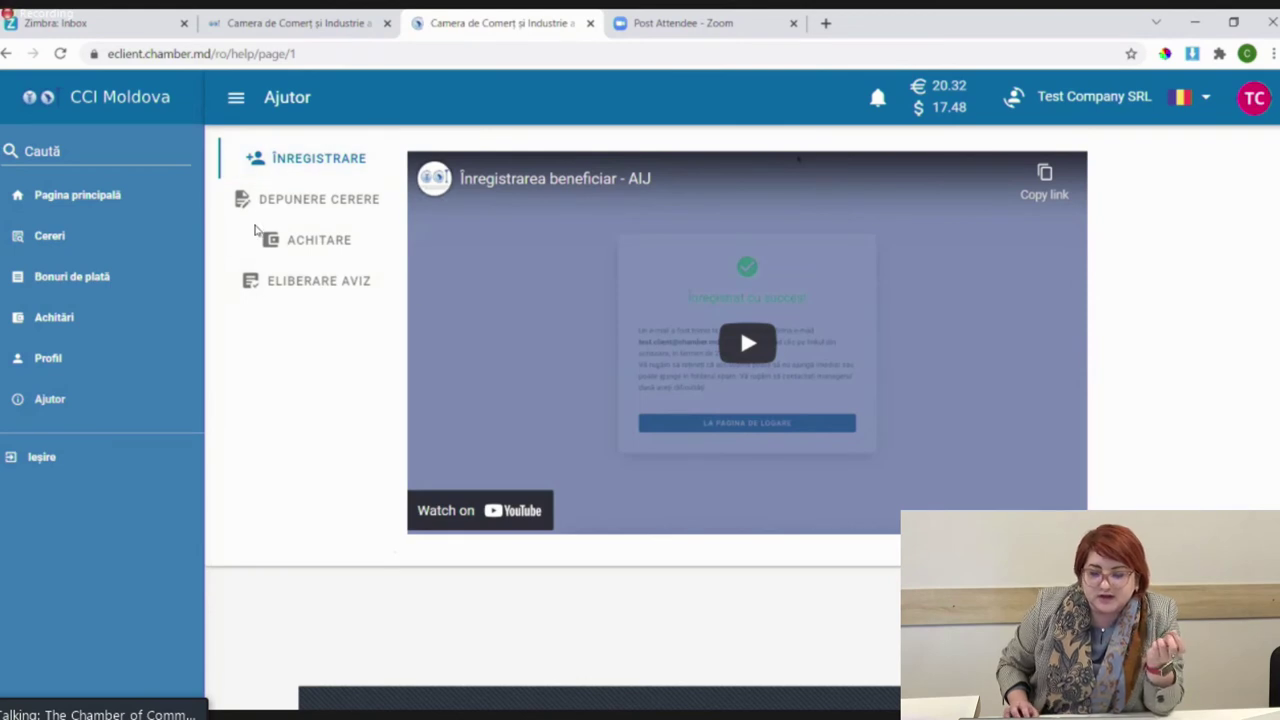
left_click(97, 236)
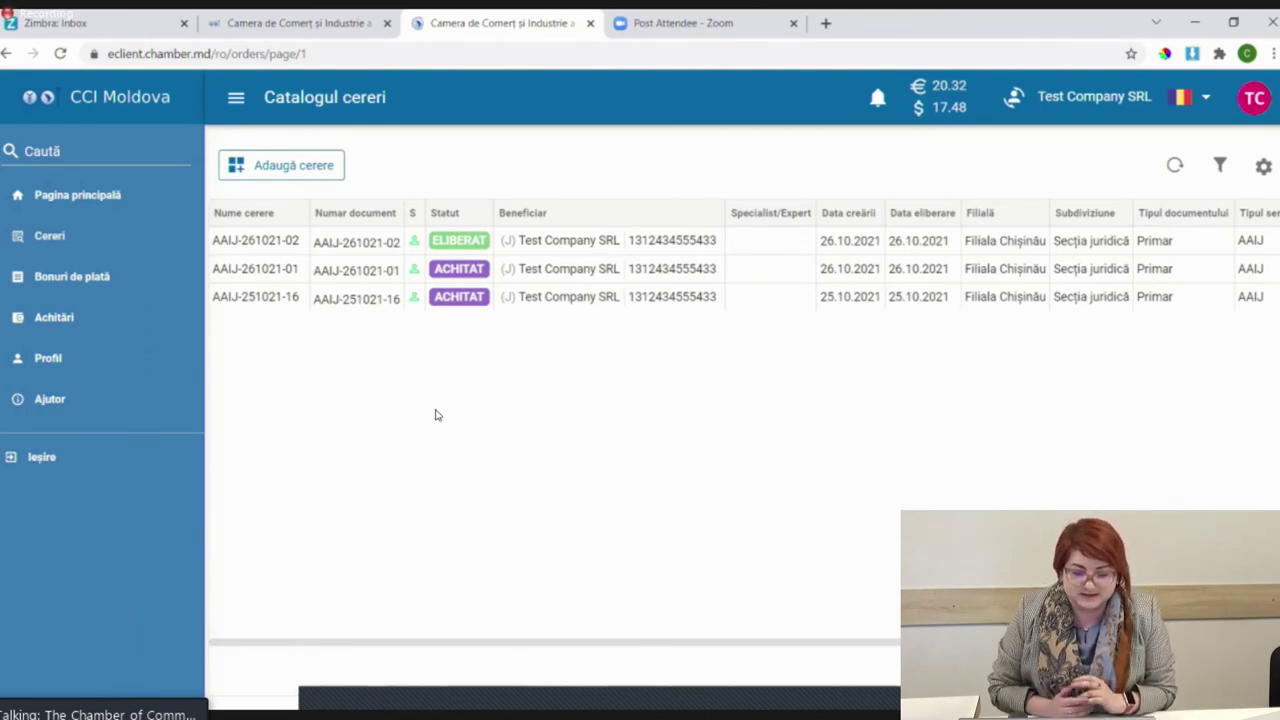
left_click(34, 23)
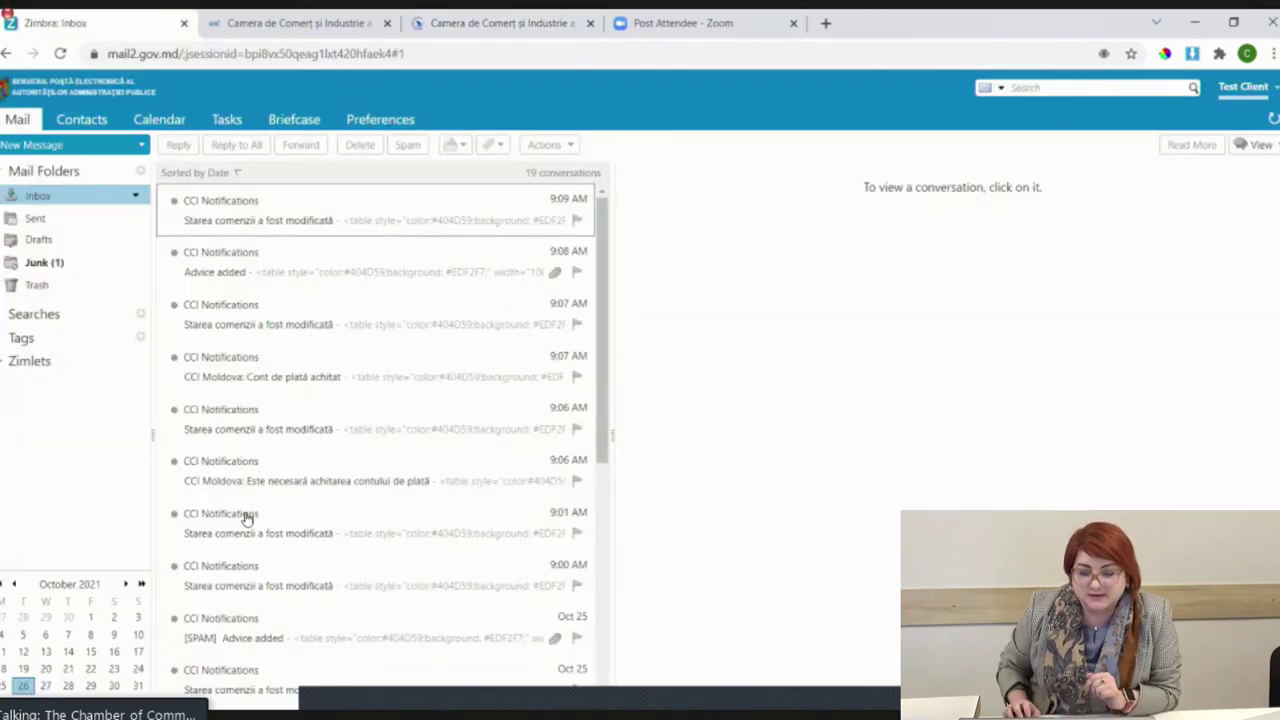
left_click(503, 23)
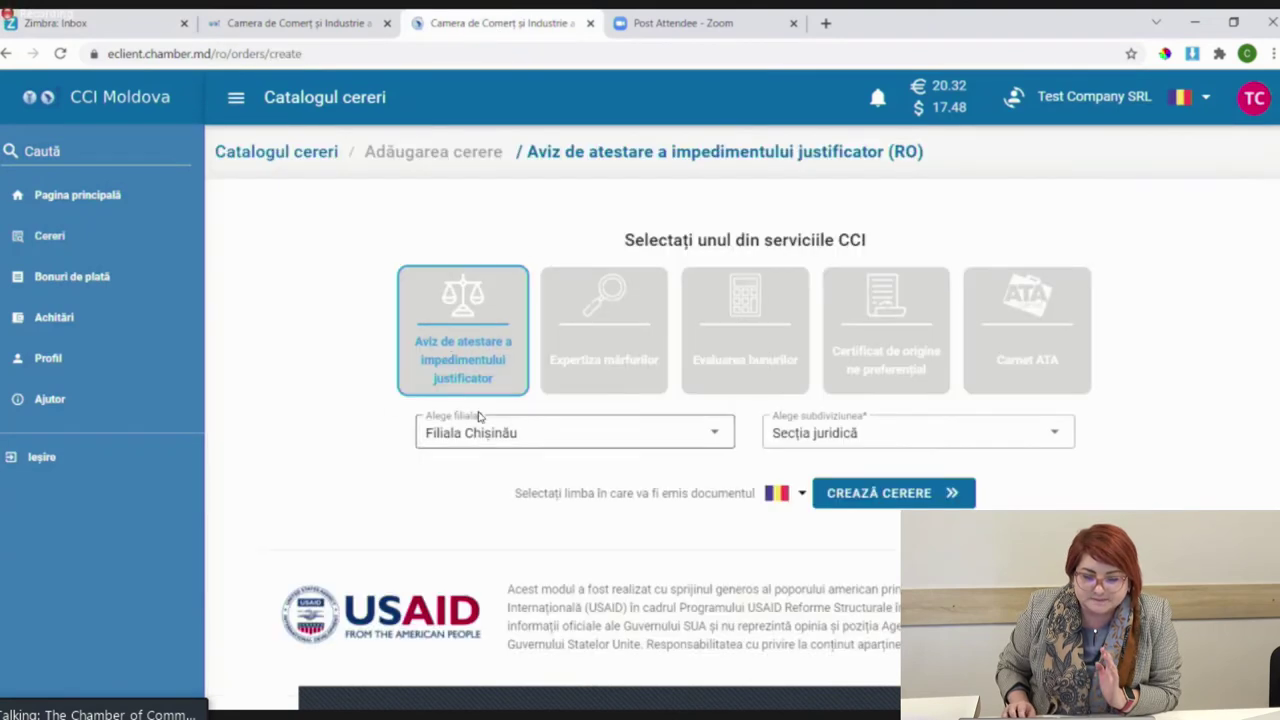
Create an Aviz de atestare a impedimentului justificator request, view the MPower representative option and set the submitter to Beneficiar.
left_click(894, 502)
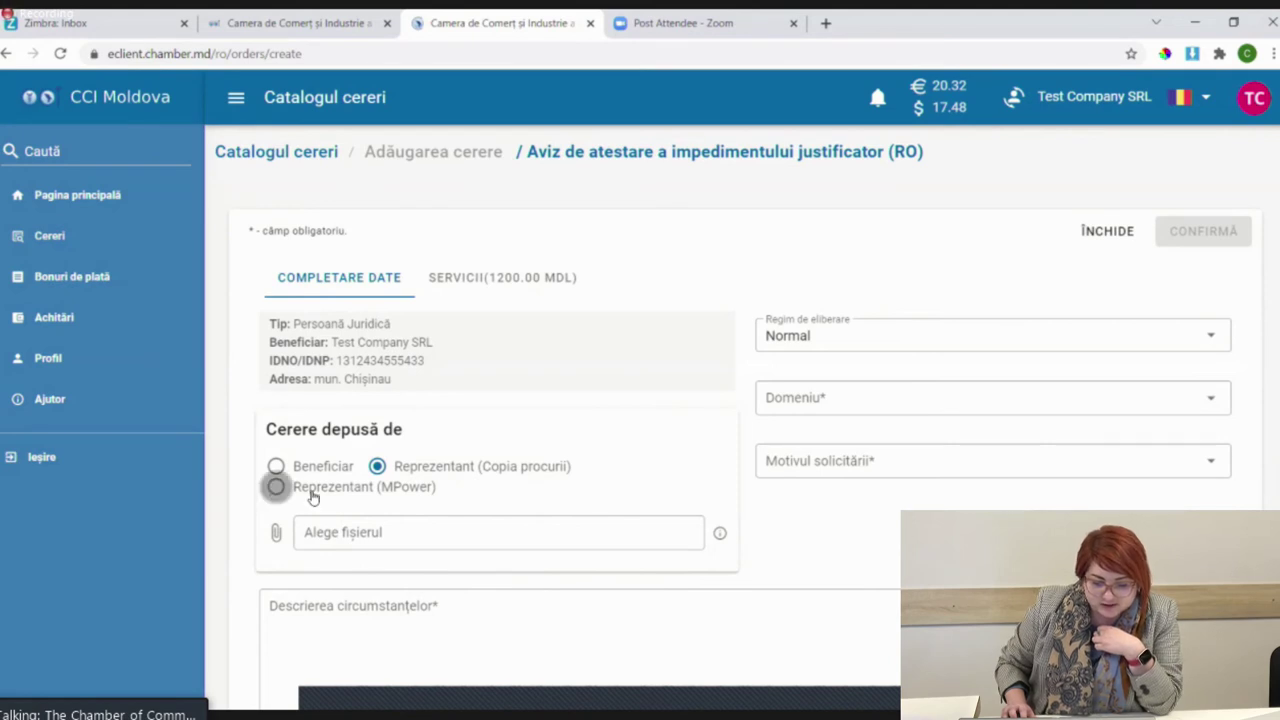
left_click(274, 489)
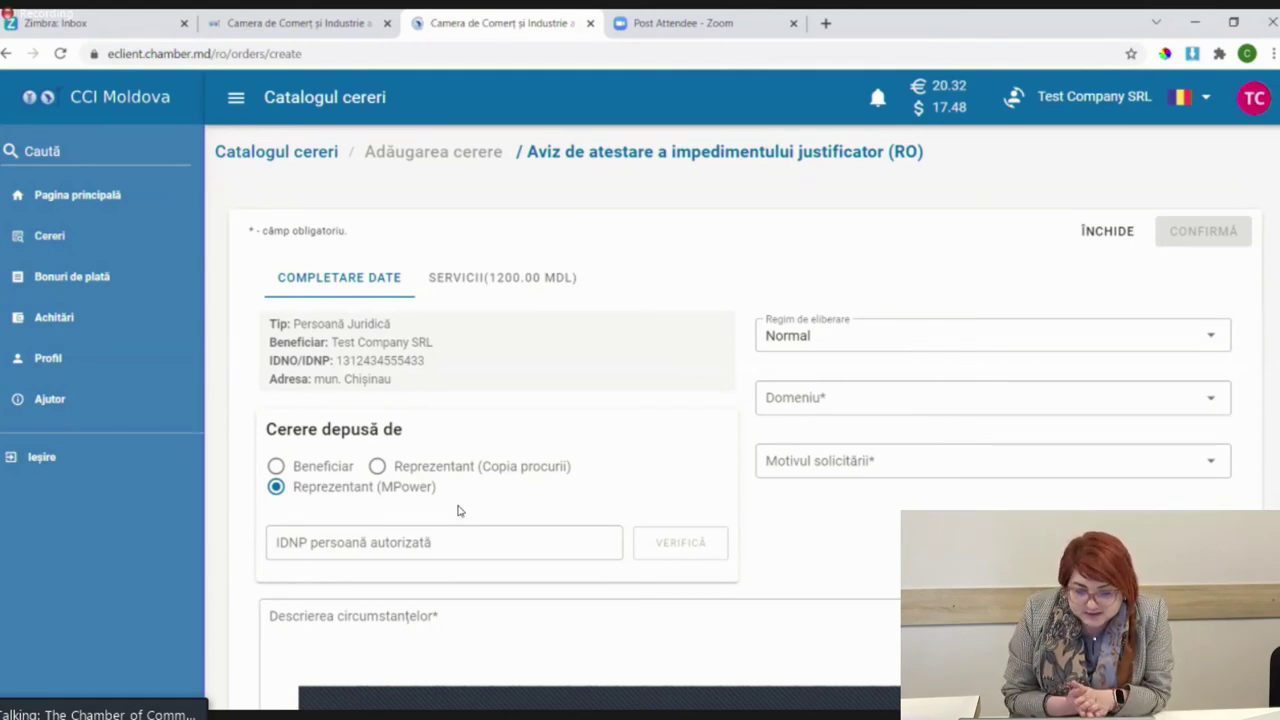
left_click(364, 548)
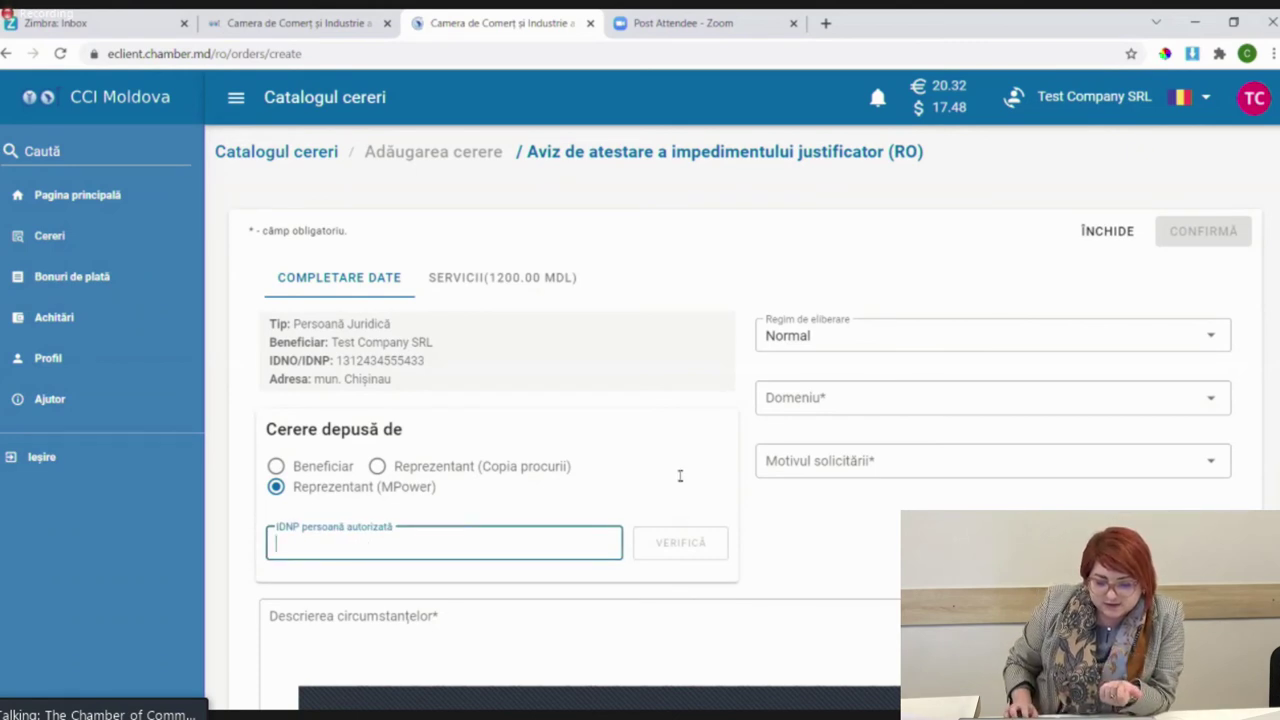
left_click(275, 466)
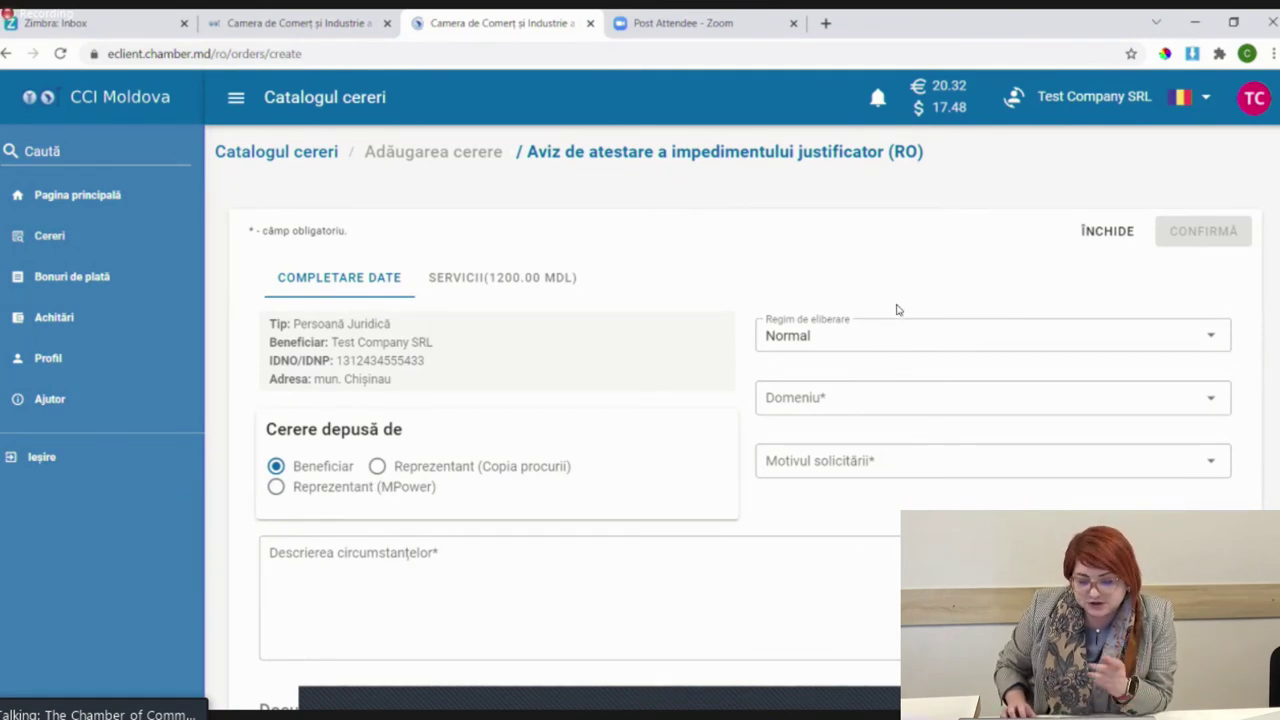
Try the Urgent issuing regime, set it back to Normal and choose Altele as the domain.
left_click(865, 336)
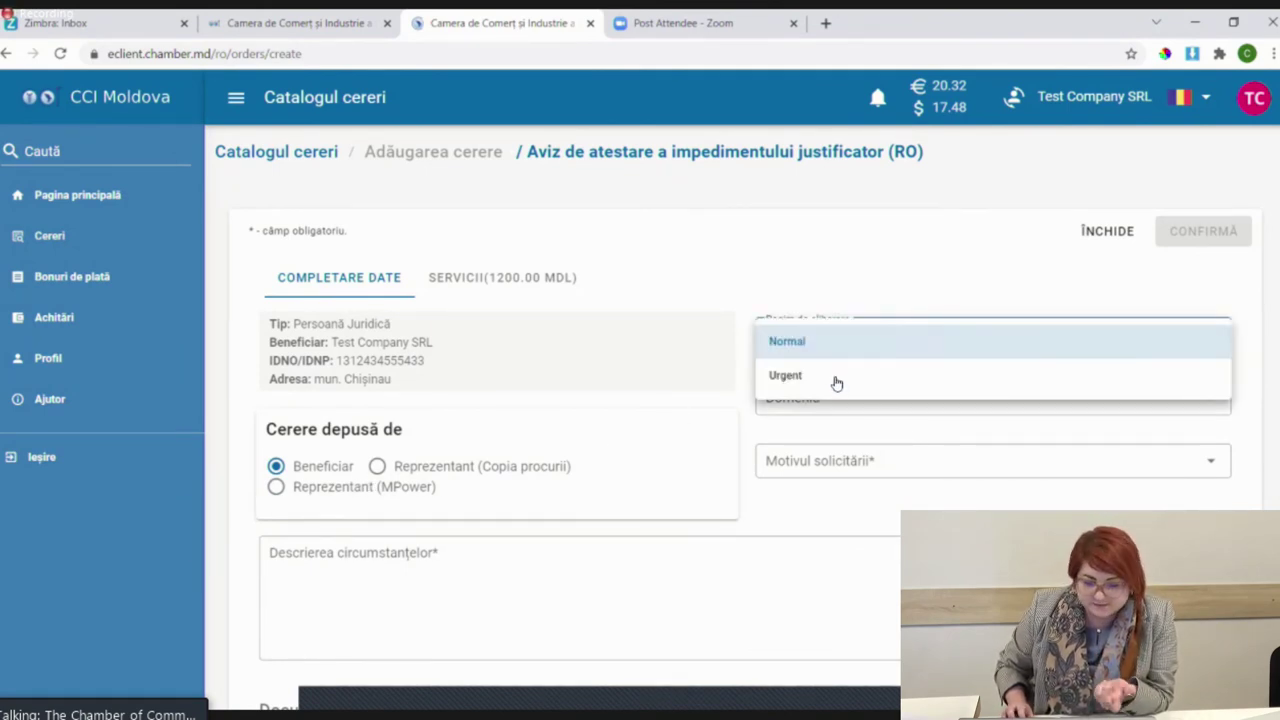
left_click(837, 379)
left_click(822, 342)
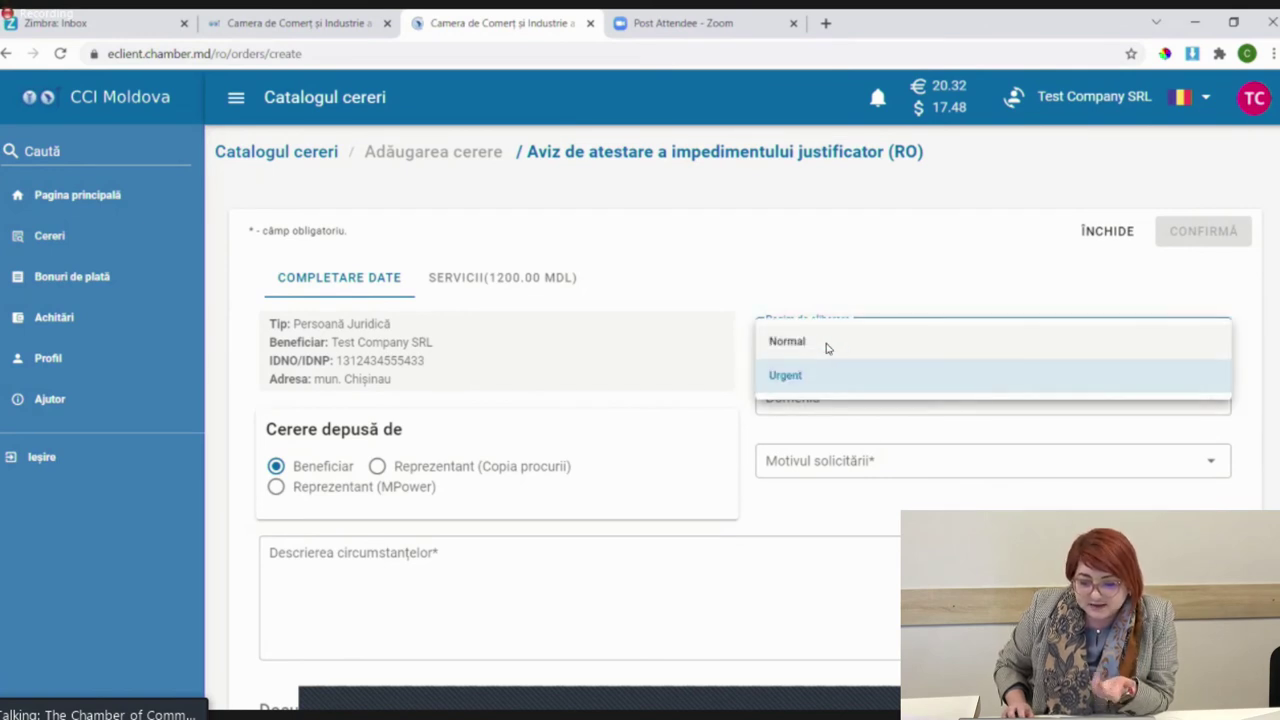
left_click(829, 345)
left_click(873, 412)
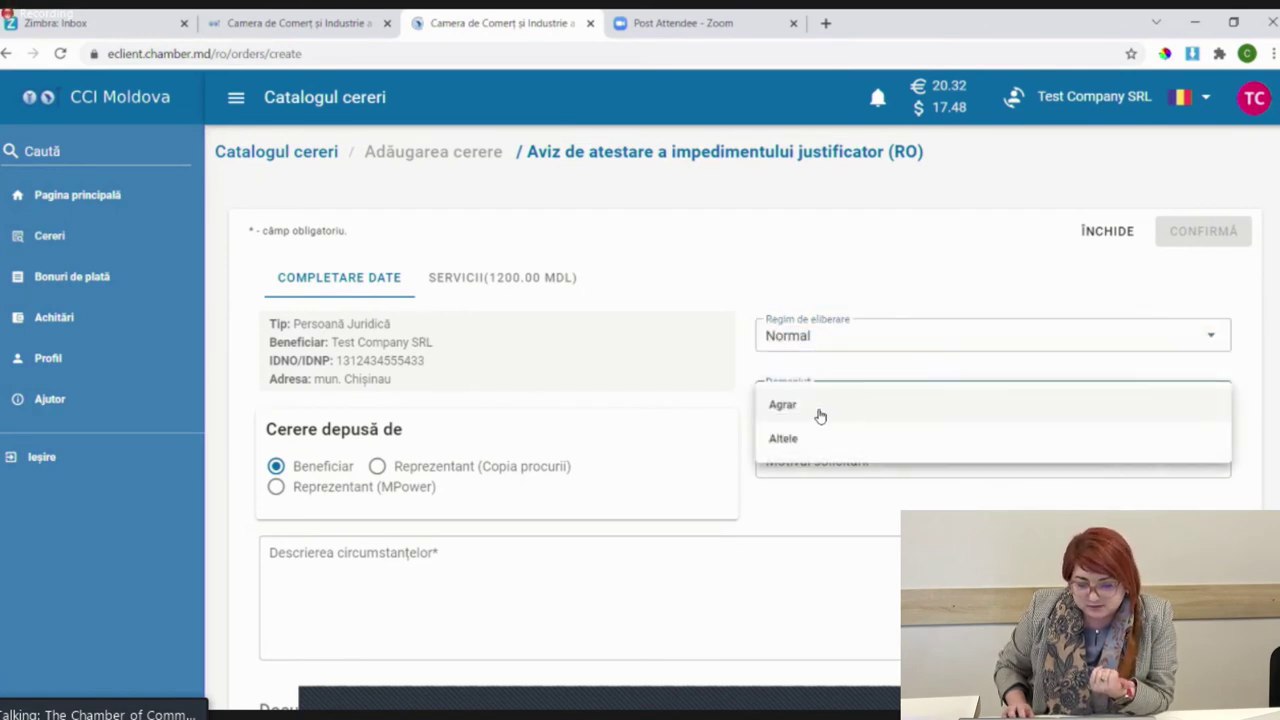
left_click(804, 441)
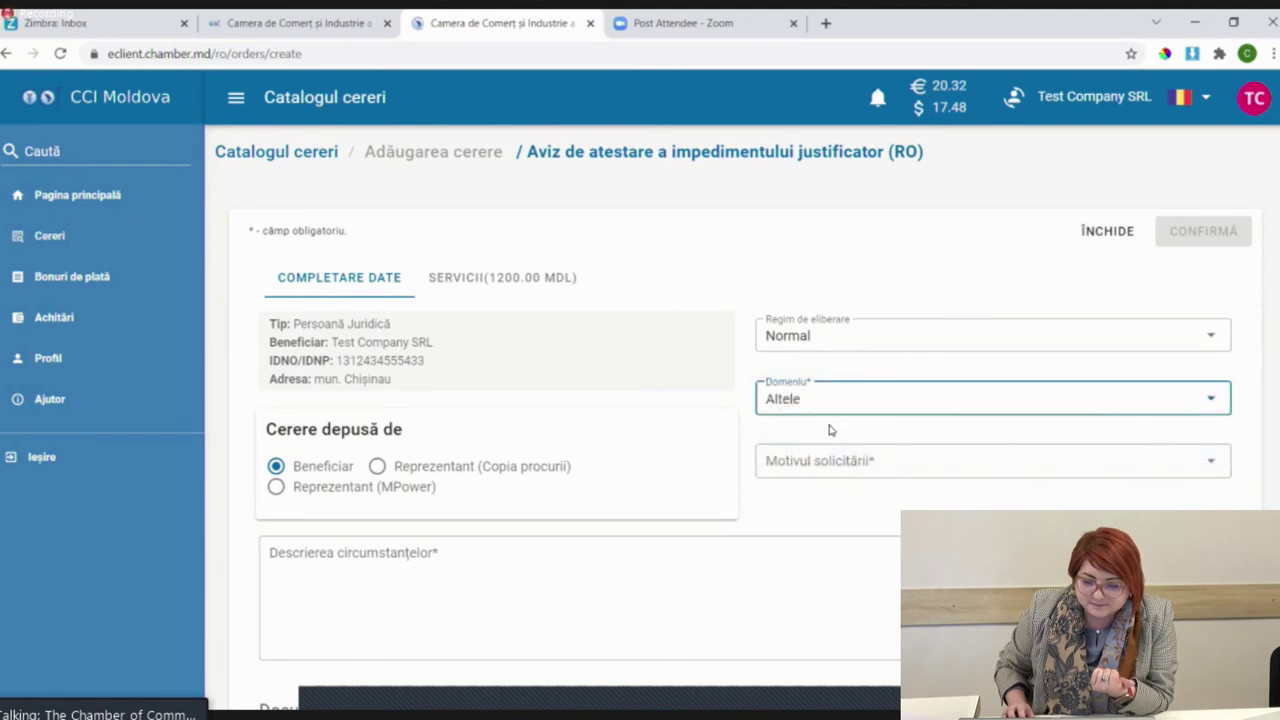
Review the available request reasons, choose Altele and enter "Altele motive" as the description of circumstances.
left_click(847, 470)
scroll(920, 480, "down", 1)
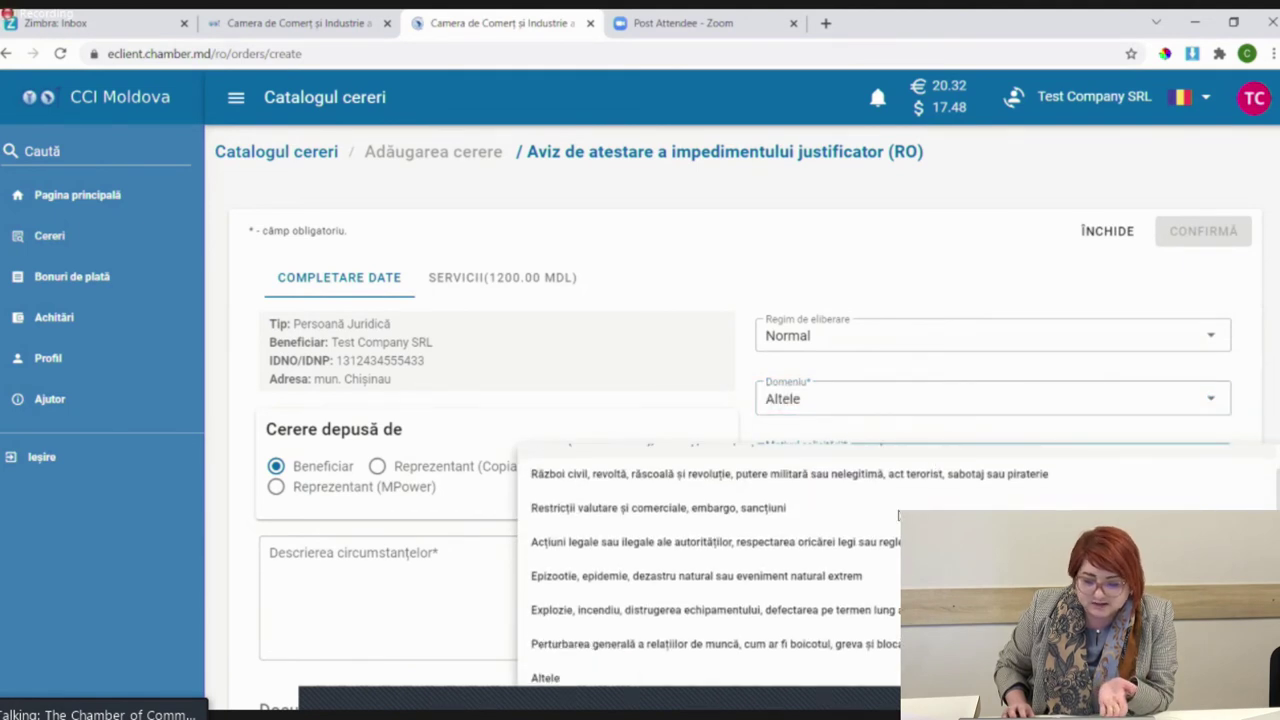
scroll(685, 598, "up", 1)
scroll(655, 540, "down", 1)
scroll(655, 551, "up", 1)
scroll(550, 667, "down", 1)
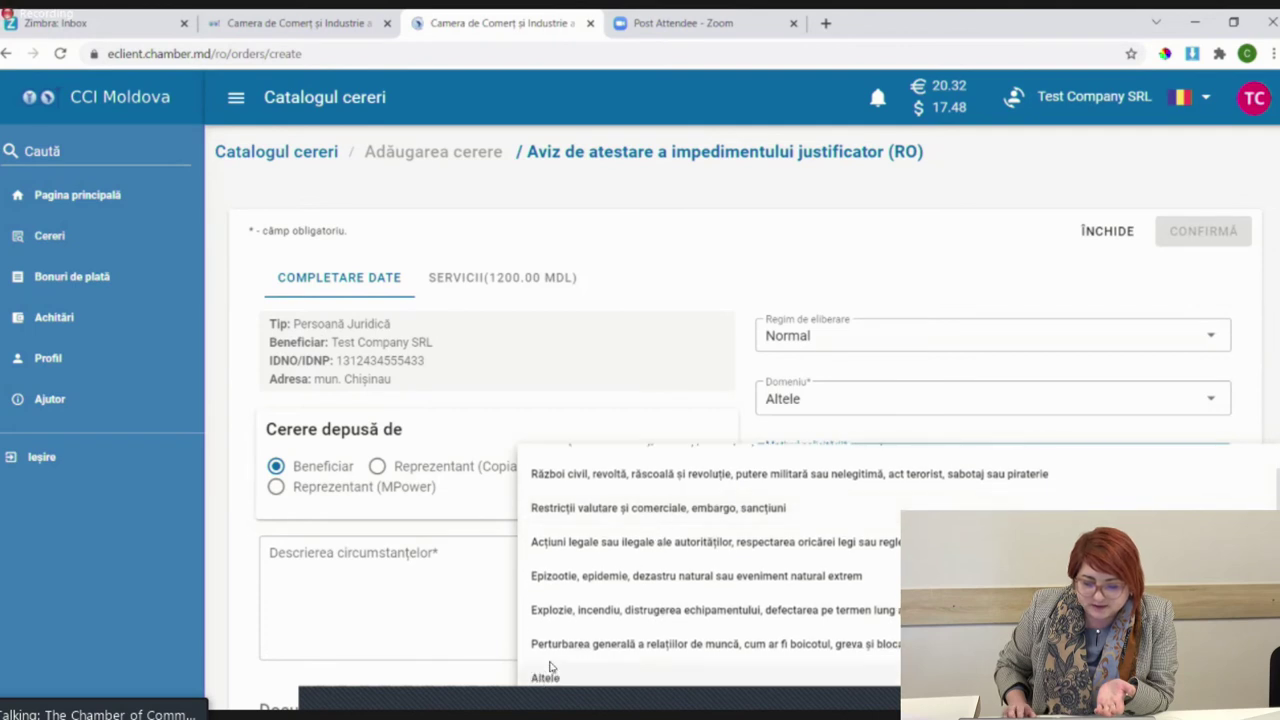
left_click(546, 679)
left_click(364, 580)
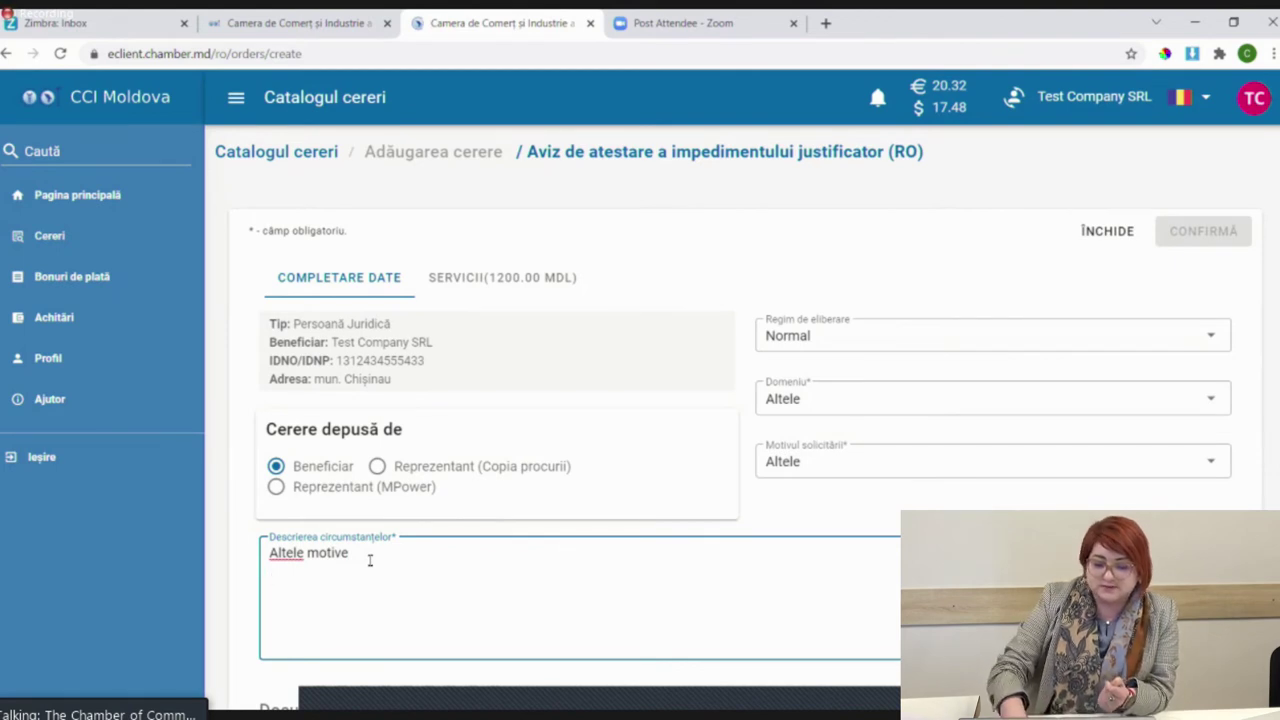
Attach Contract .pdf as the required contract and doc 2 .pdf as the notification to the creditor.
scroll(600, 514, "down", 2)
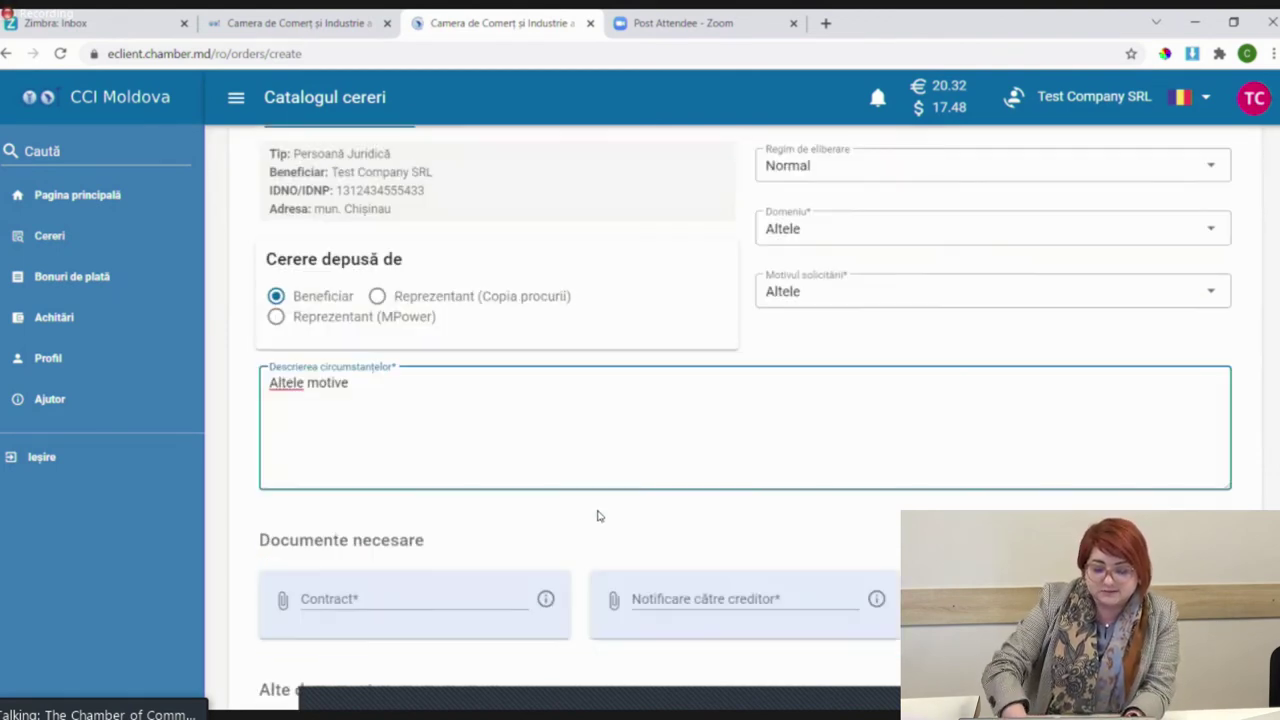
left_click(378, 610)
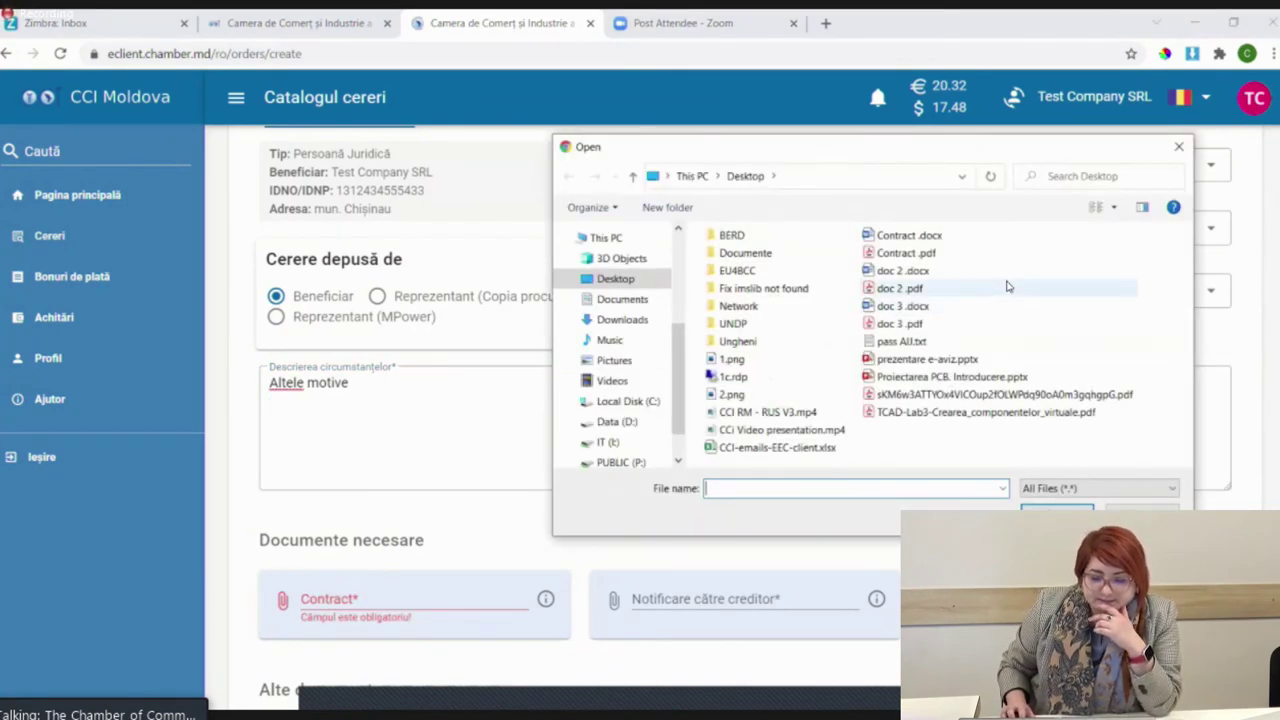
left_click(930, 255)
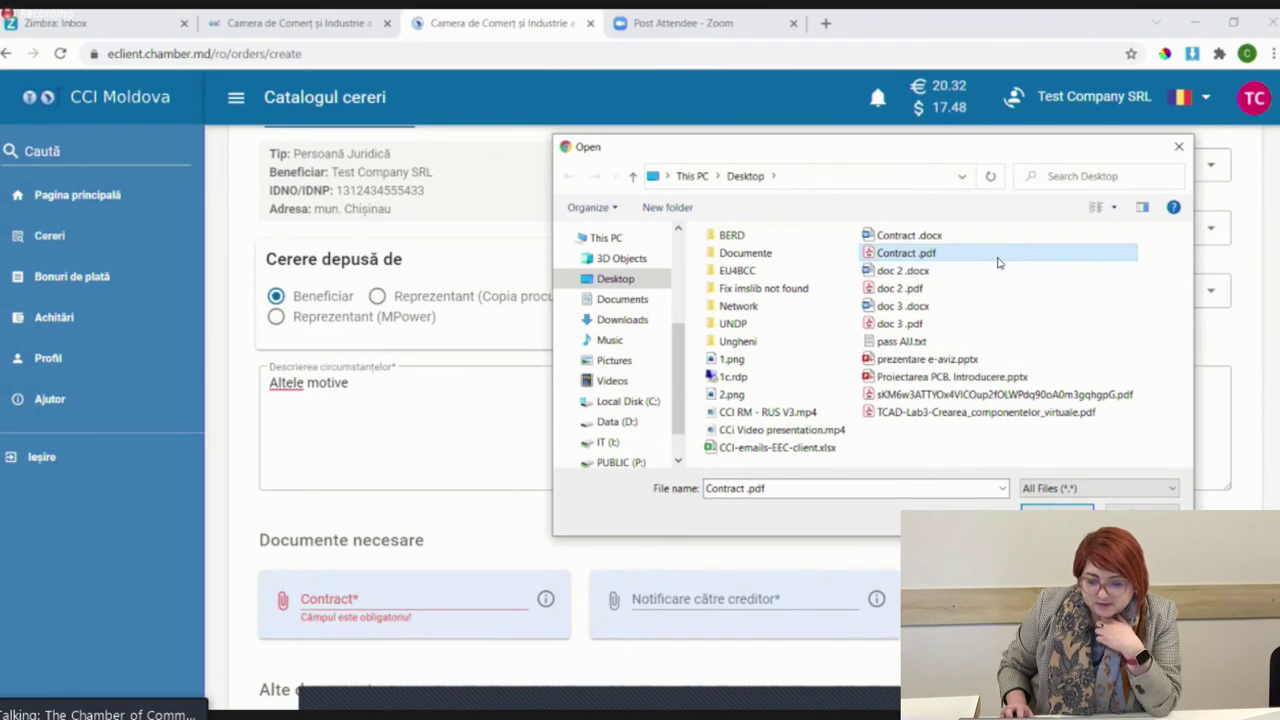
double_click(905, 253)
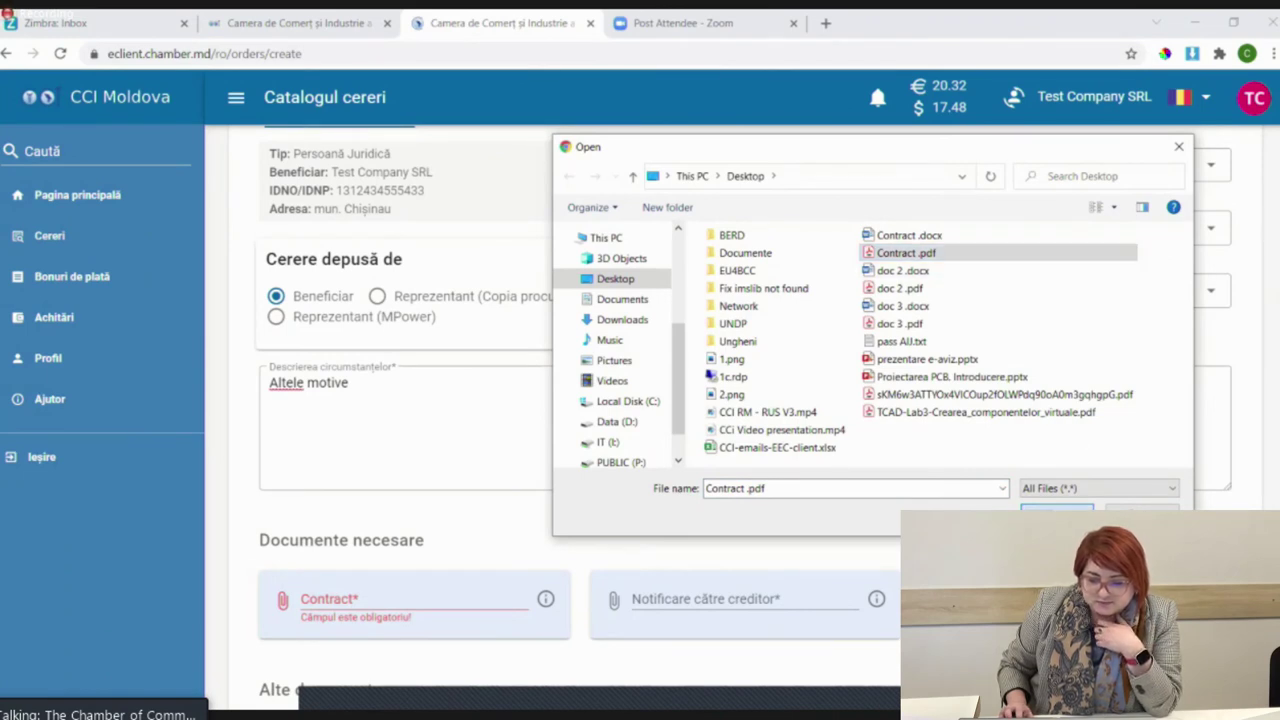
left_click(697, 601)
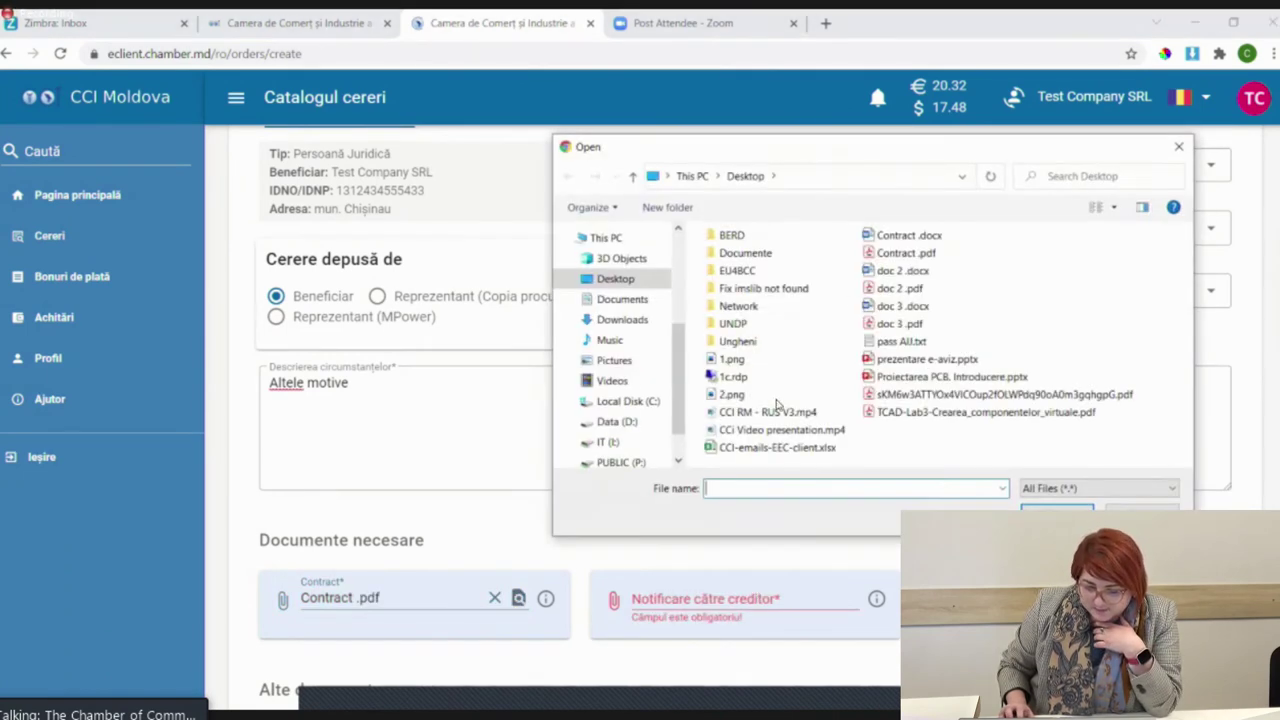
left_click(893, 288)
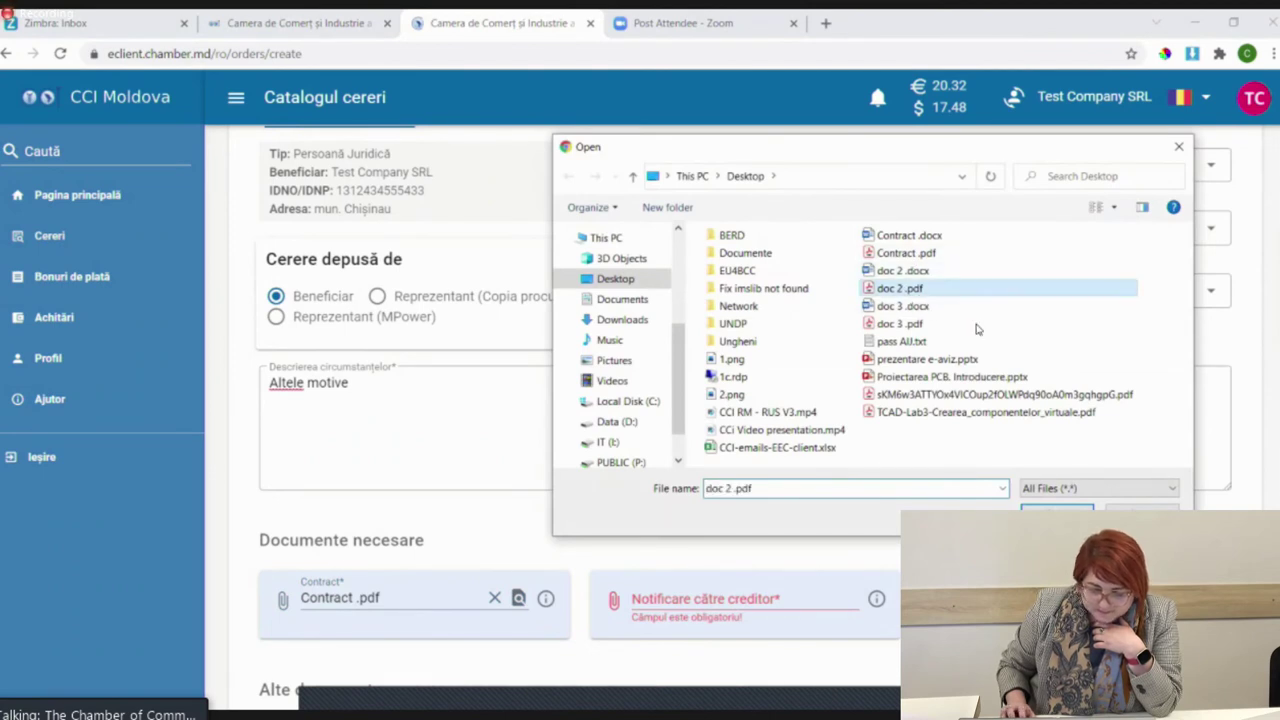
left_click(1088, 507)
Attach doc 3 .pdf under the other documents, then add an extra file slot and remove it.
scroll(826, 446, "down", 3)
left_click(401, 502)
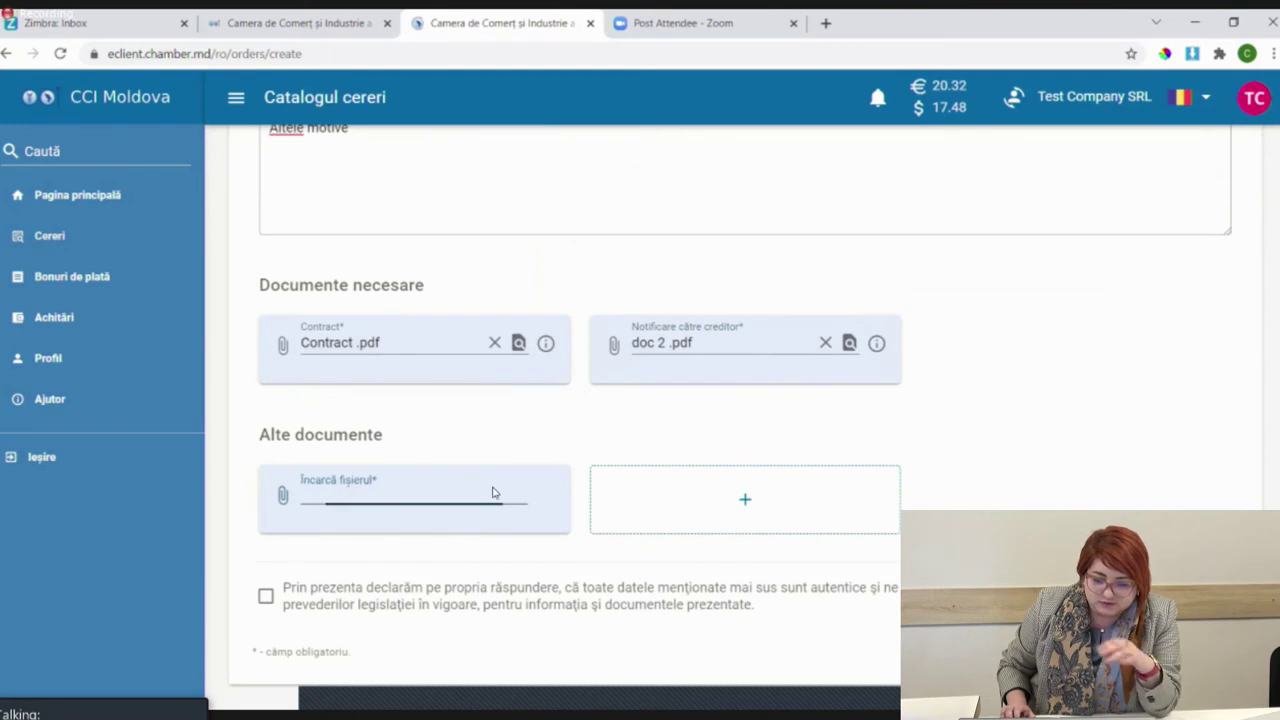
left_click(492, 492)
left_click(899, 323)
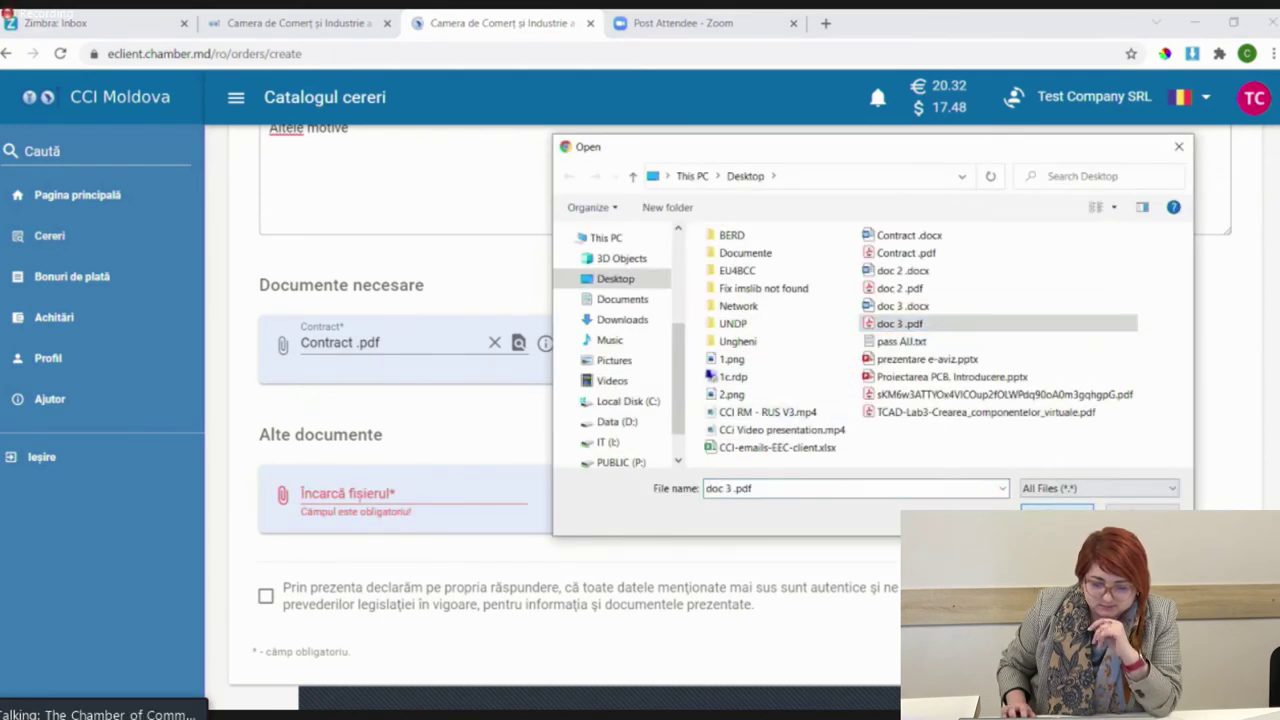
key("Return")
left_click(865, 509)
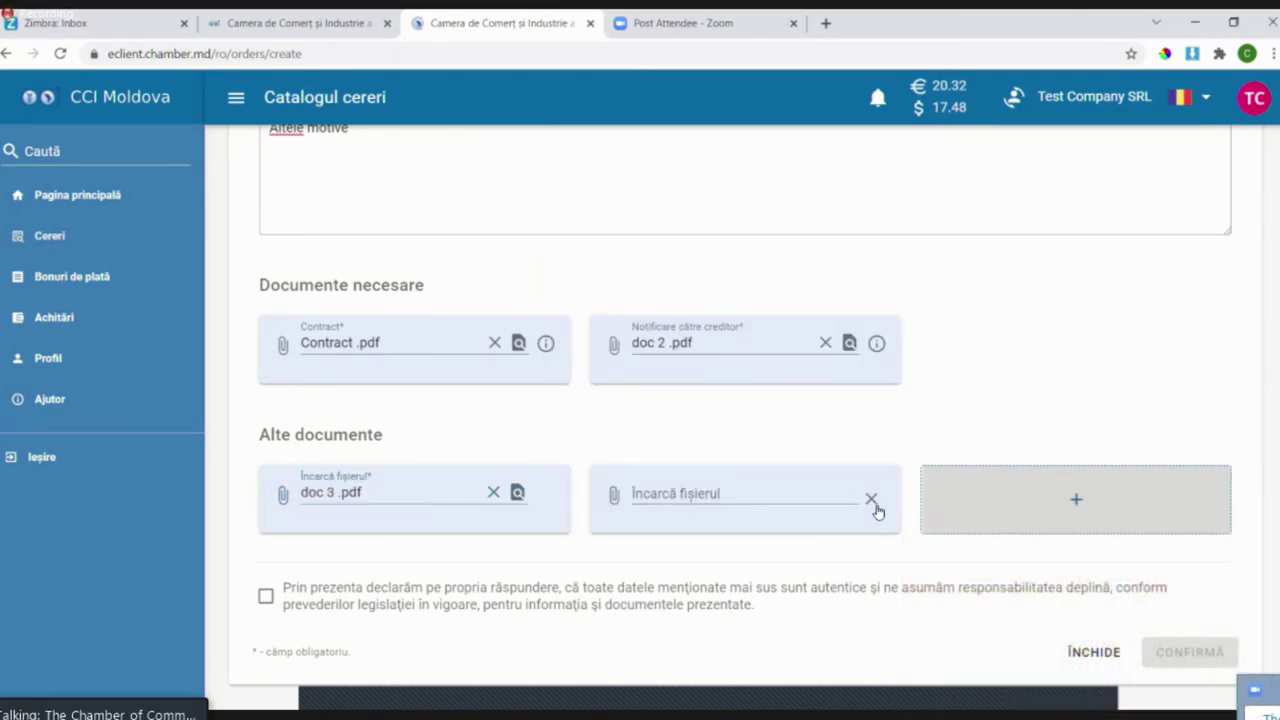
left_click(869, 499)
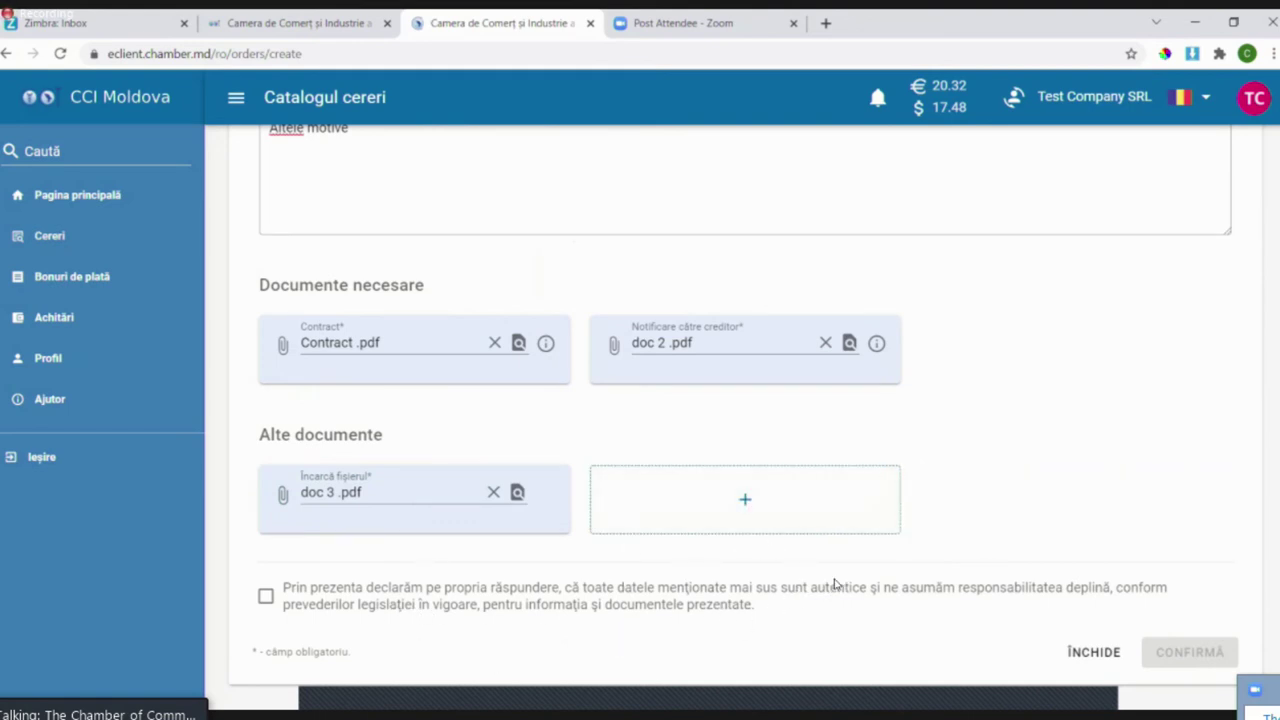
Try to submit the request without accepting the declaration of data authenticity.
scroll(1214, 400, "up", 4)
scroll(1214, 400, "down", 5)
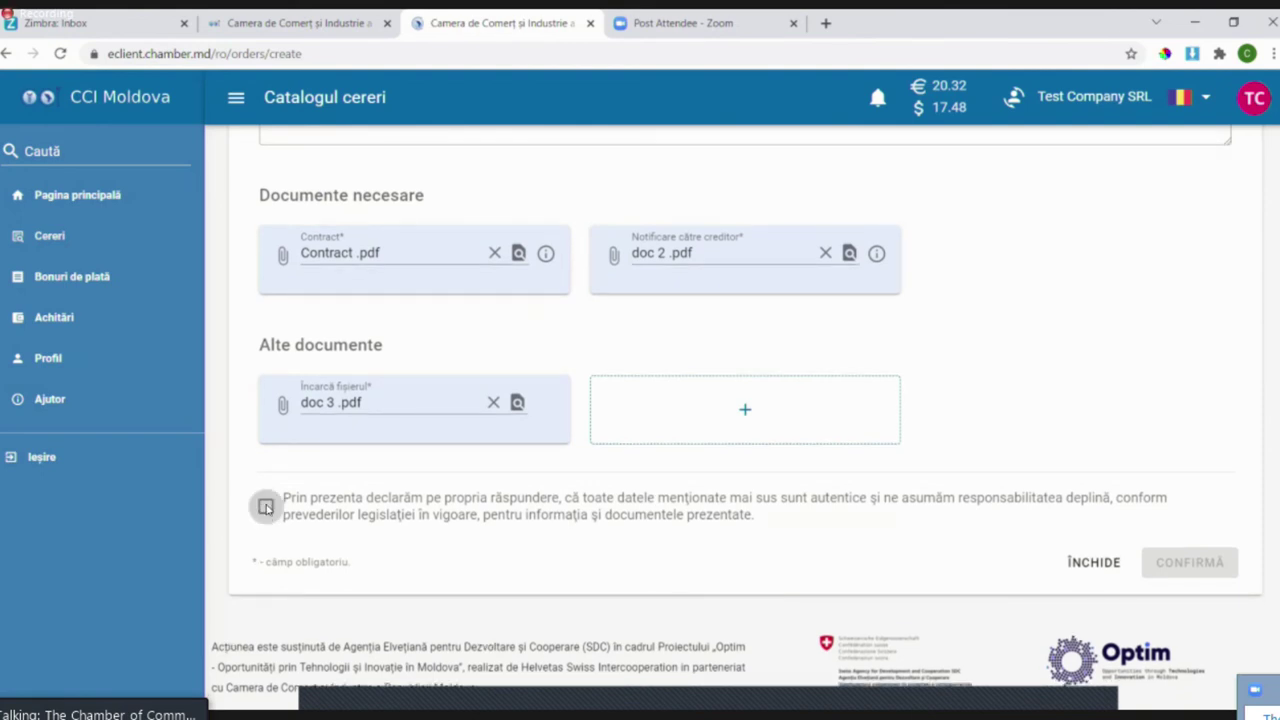
left_click(266, 507)
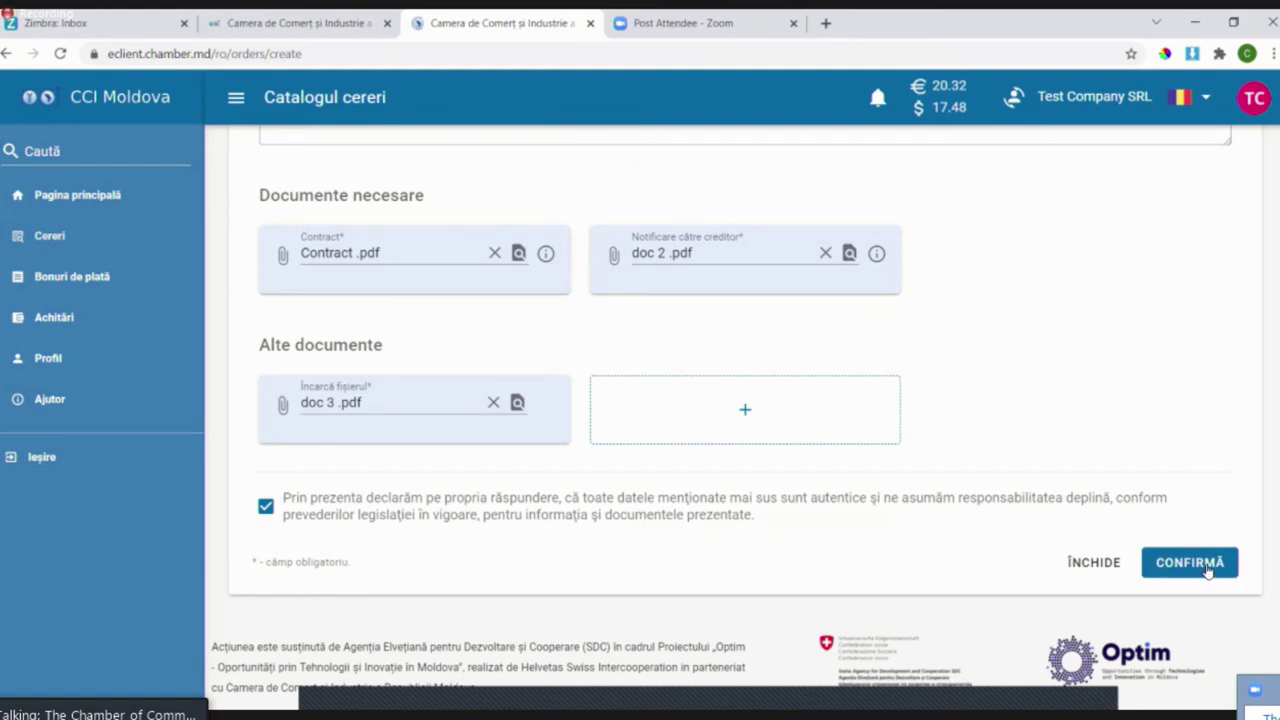
left_click(266, 507)
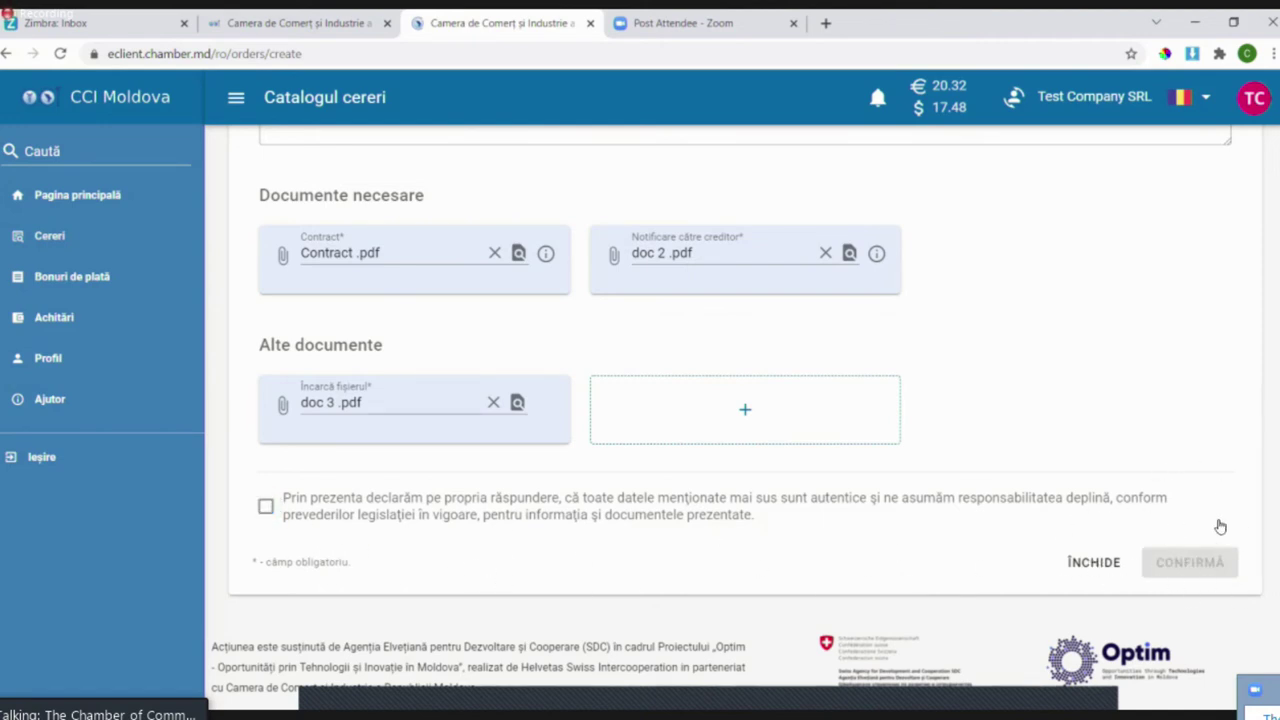
triple_click(1206, 572)
left_click(1206, 572)
Accept the declaration of data authenticity and submit the request.
left_click(265, 506)
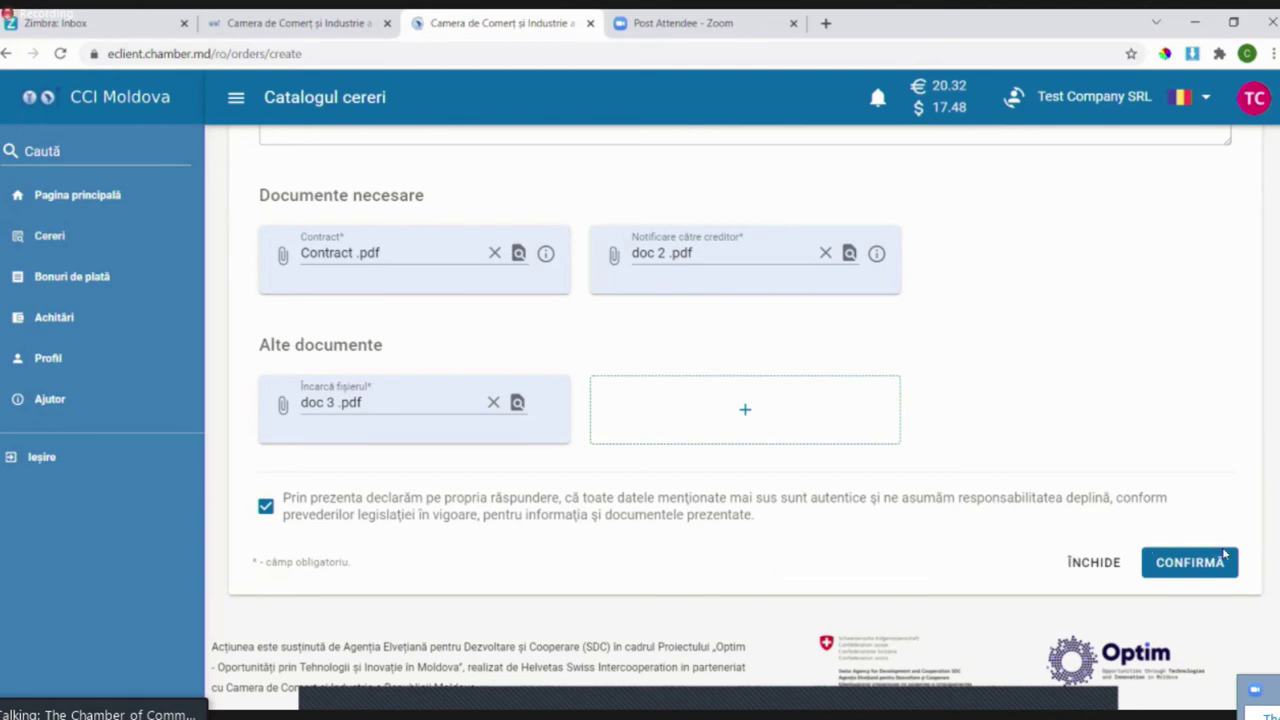
left_click(1188, 562)
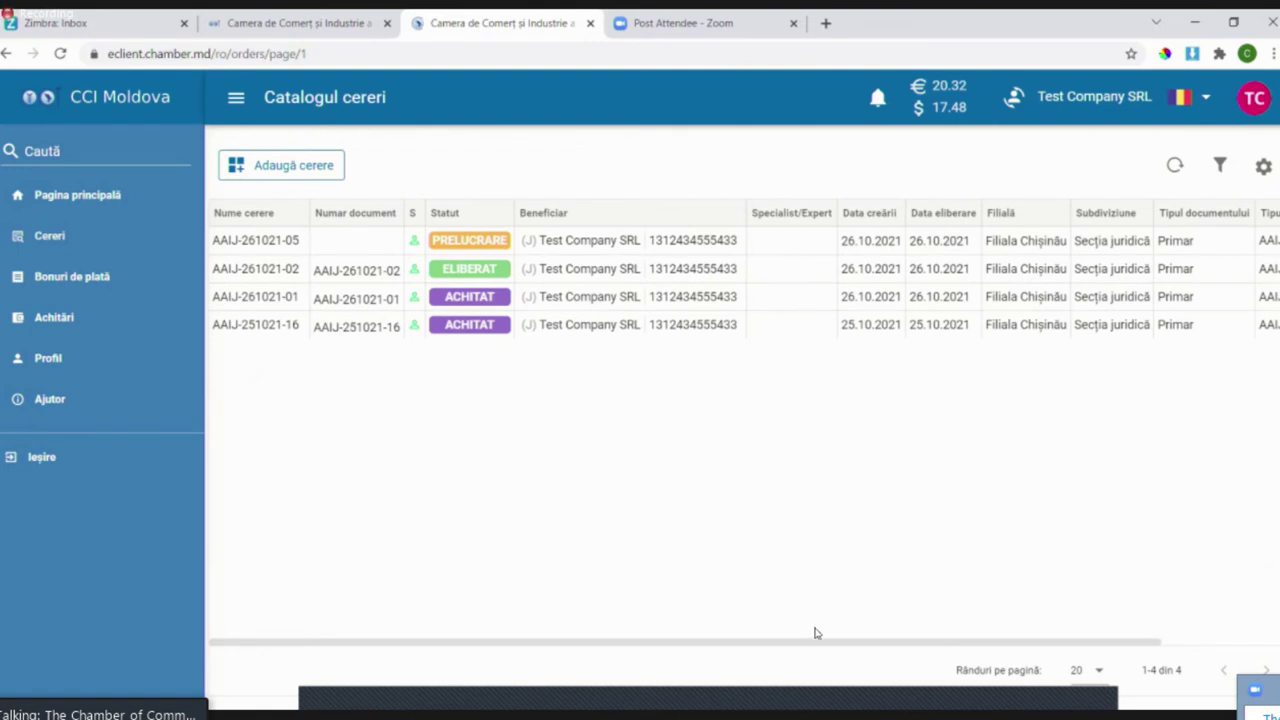
Look across all columns of the request catalogue and reload it to check the newest request's status.
left_click_drag(827, 648, 1000, 646)
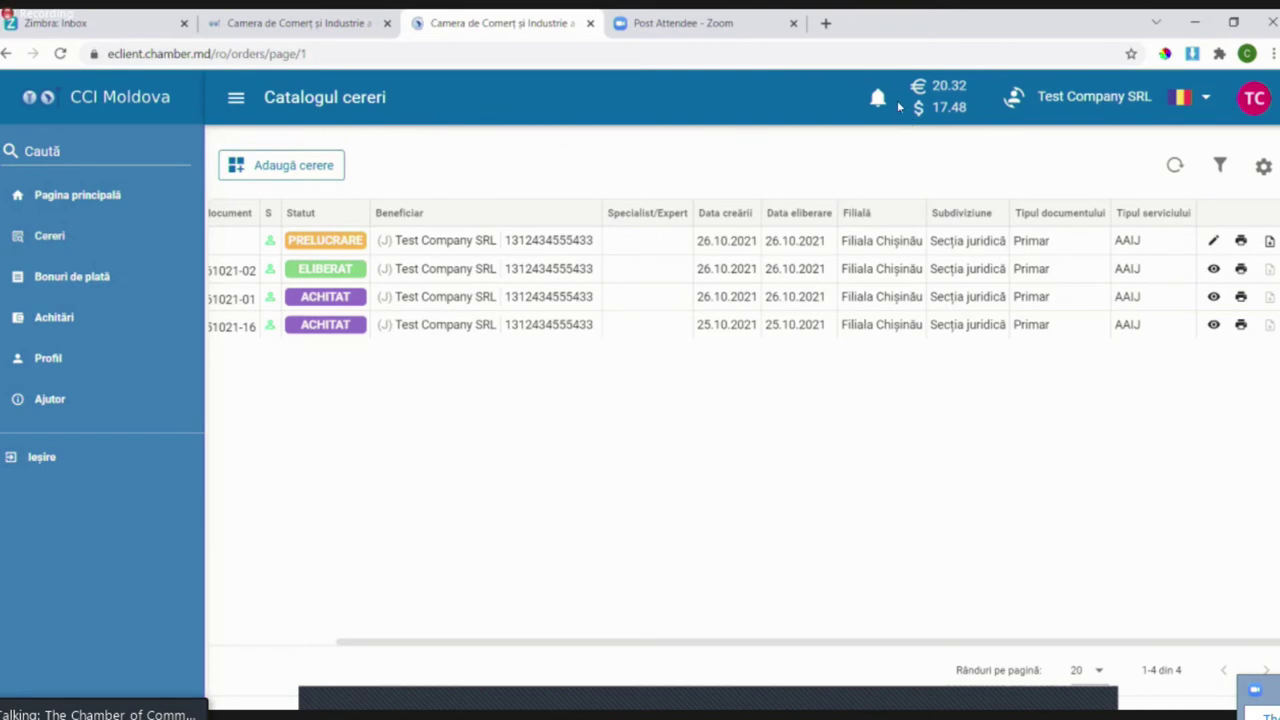
left_click_drag(816, 643, 629, 640)
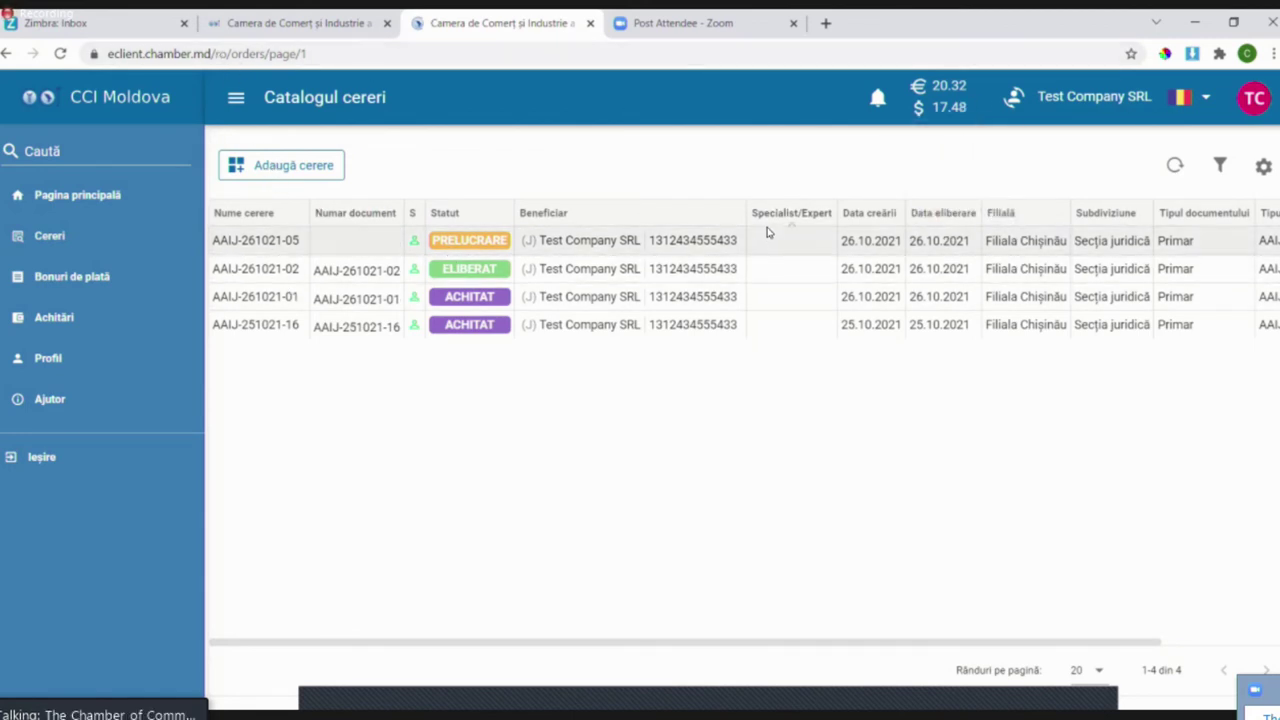
left_click_drag(883, 641, 450, 509)
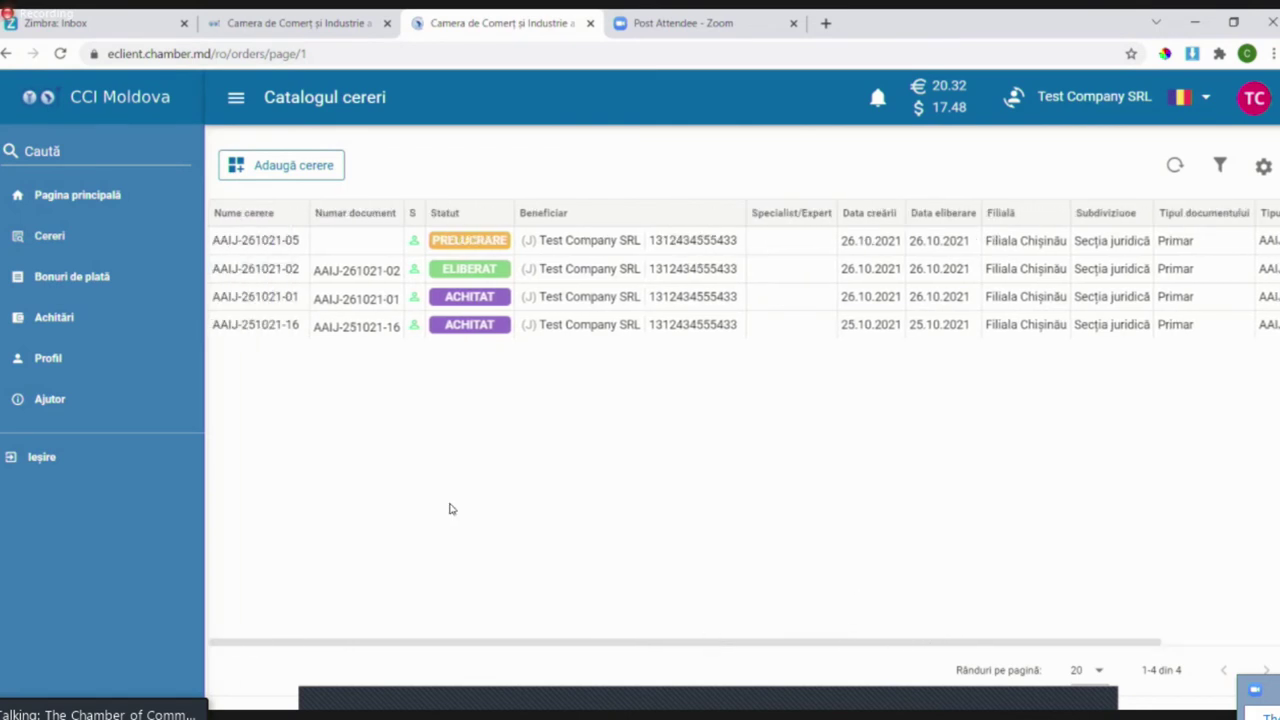
left_click(61, 55)
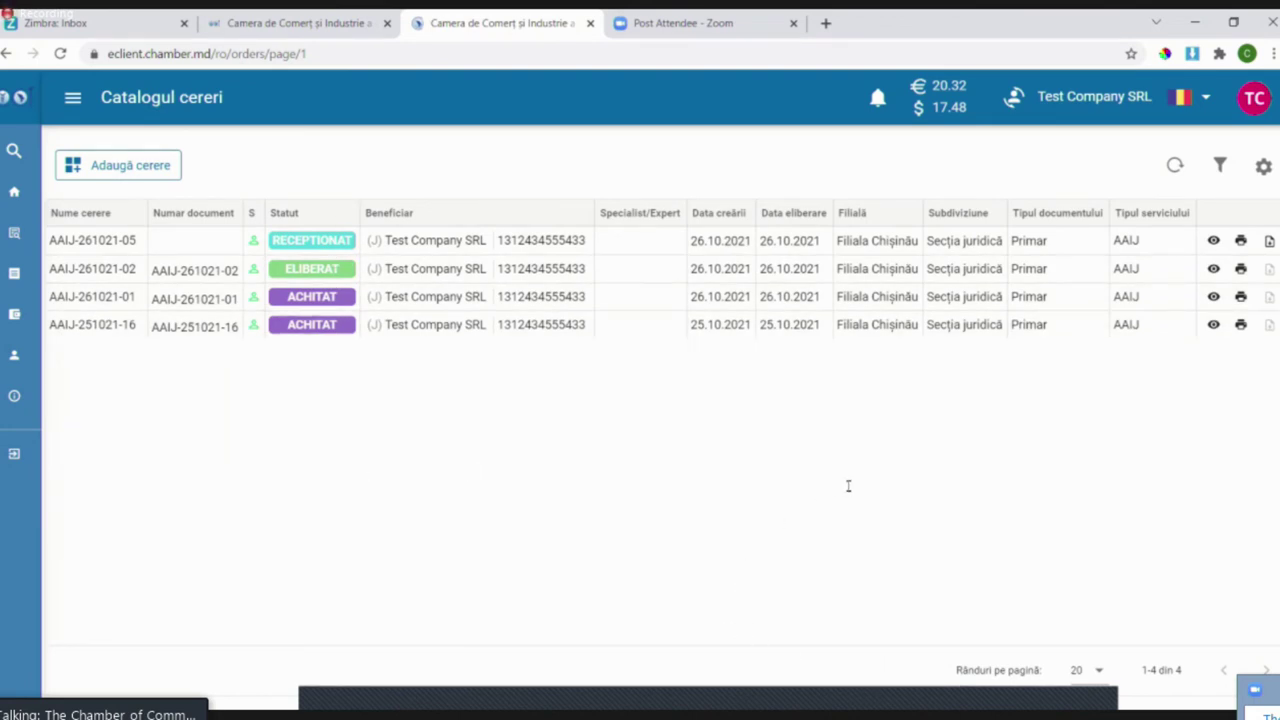
Open the newest request for viewing and review its completed data, services and payments sections.
left_click(1212, 242)
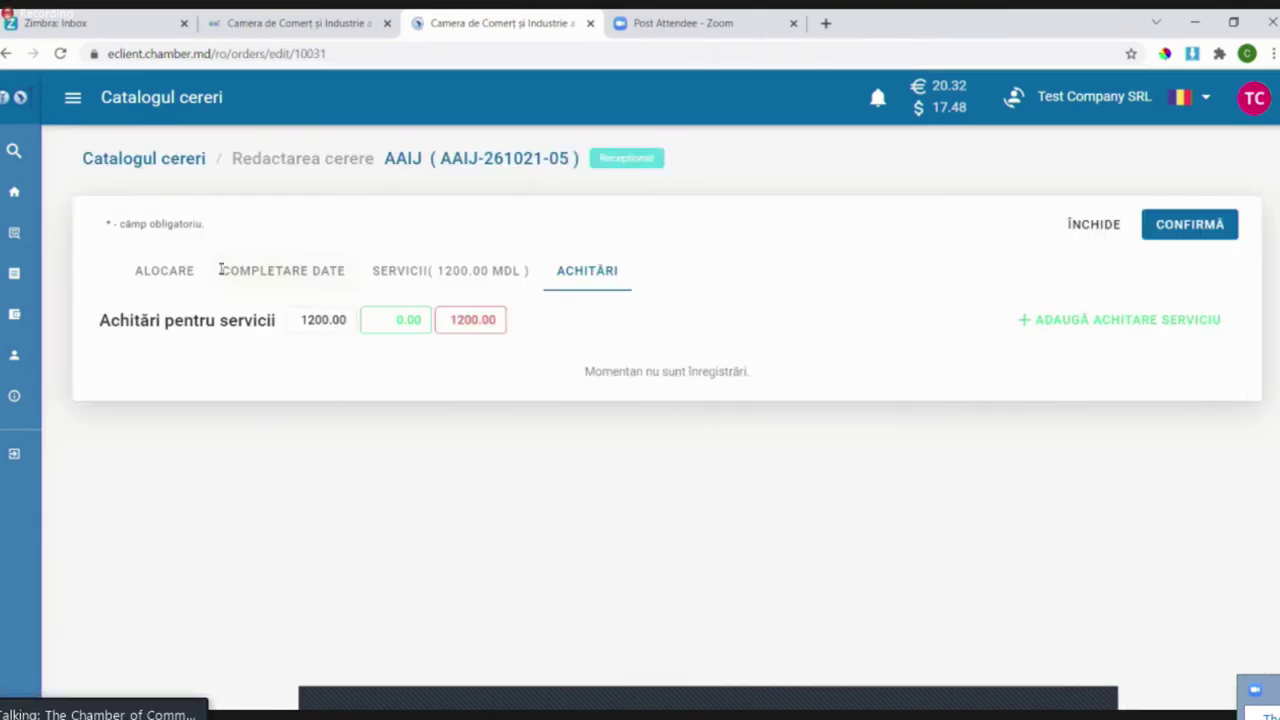
left_click(222, 270)
scroll(757, 391, "down", 3)
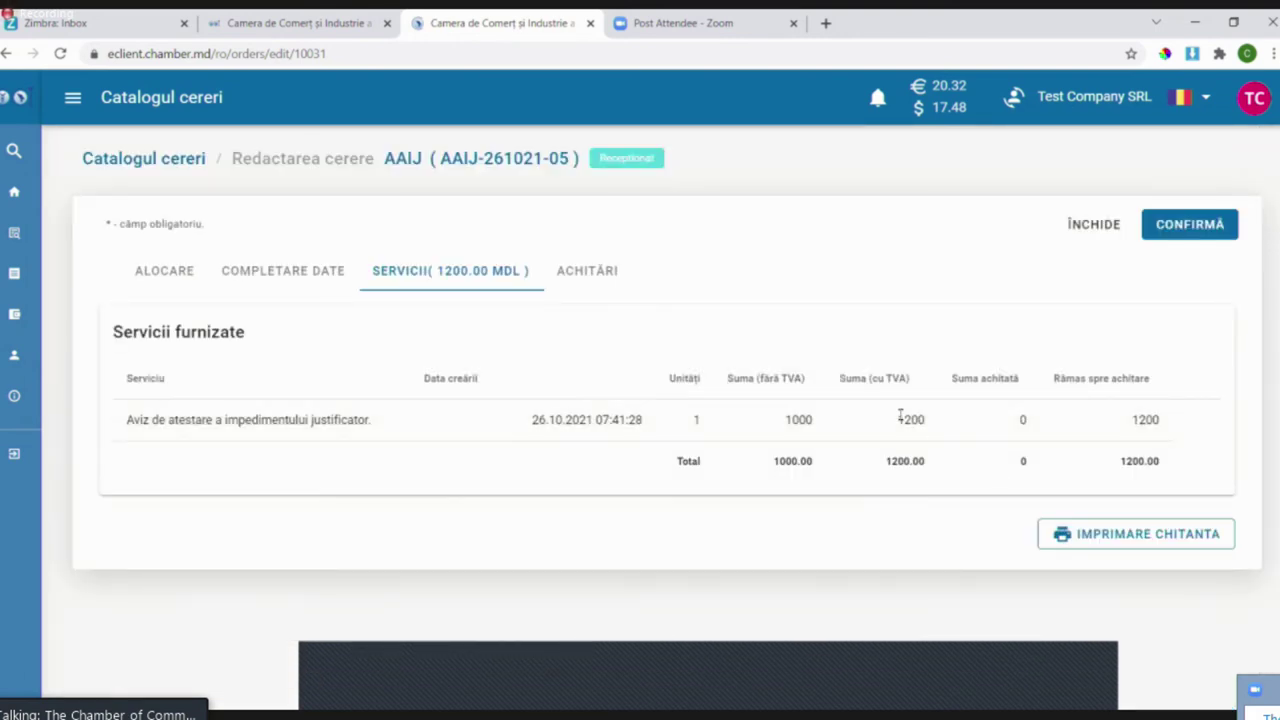
left_click(575, 280)
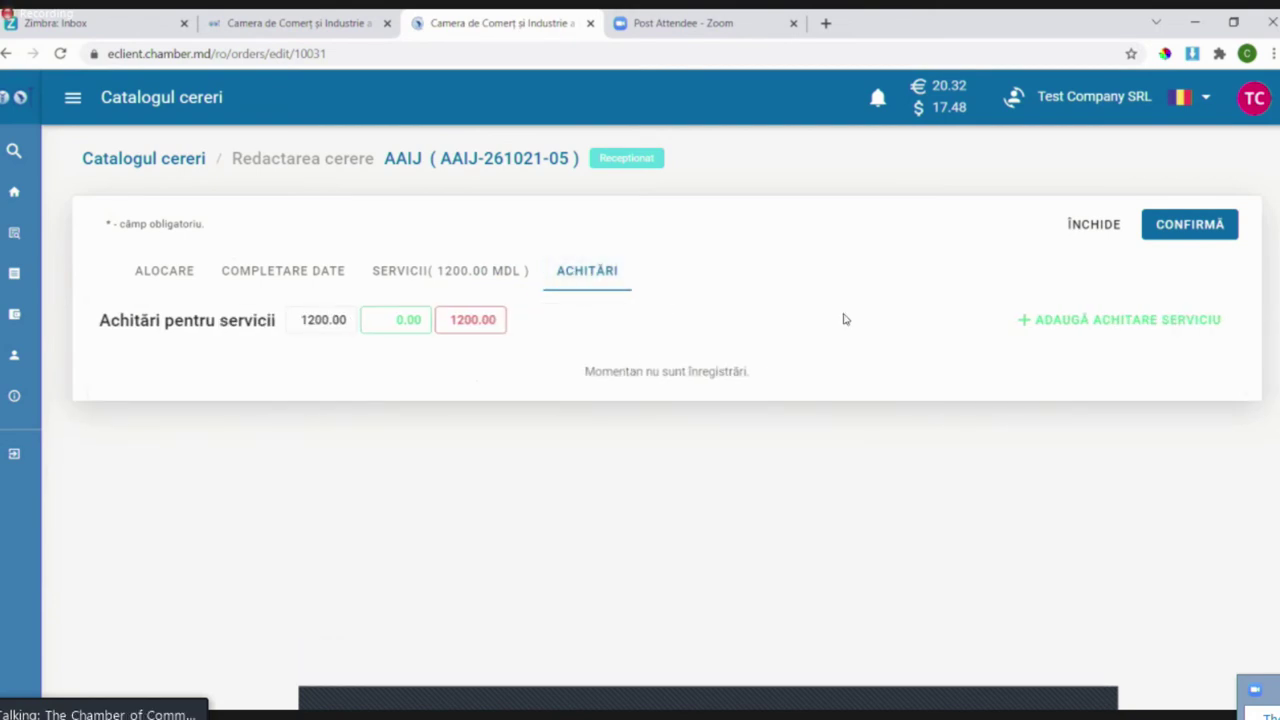
Switch to the Zimbra inbox, open the "Este necesară achitarea contului de plată" email and follow its Achită link.
left_click(75, 22)
left_click(88, 206)
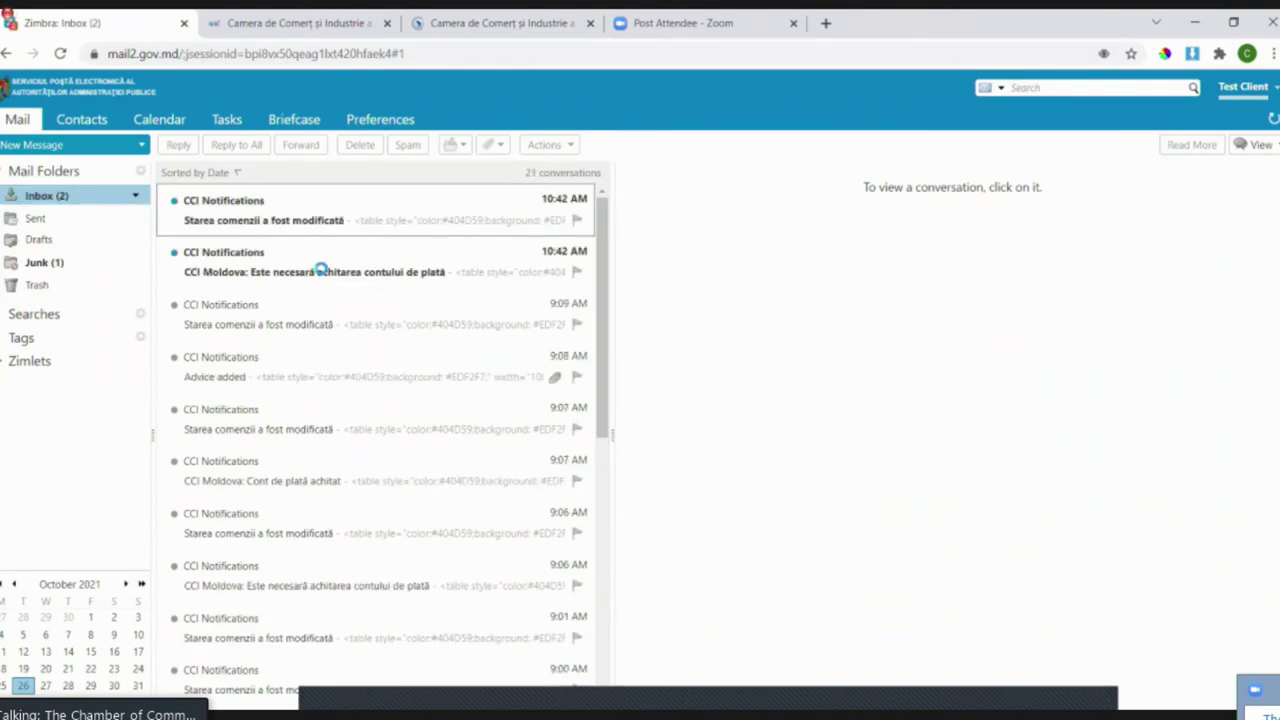
key("Down")
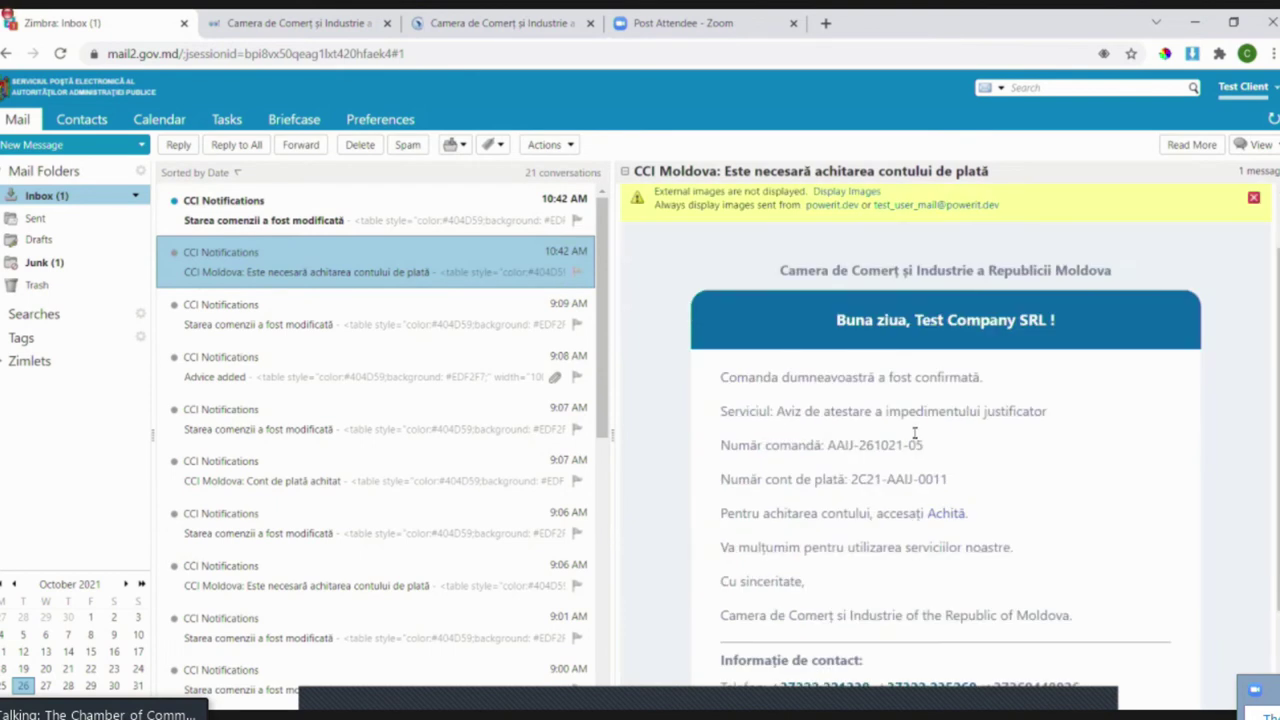
scroll(770, 437, "down", 1)
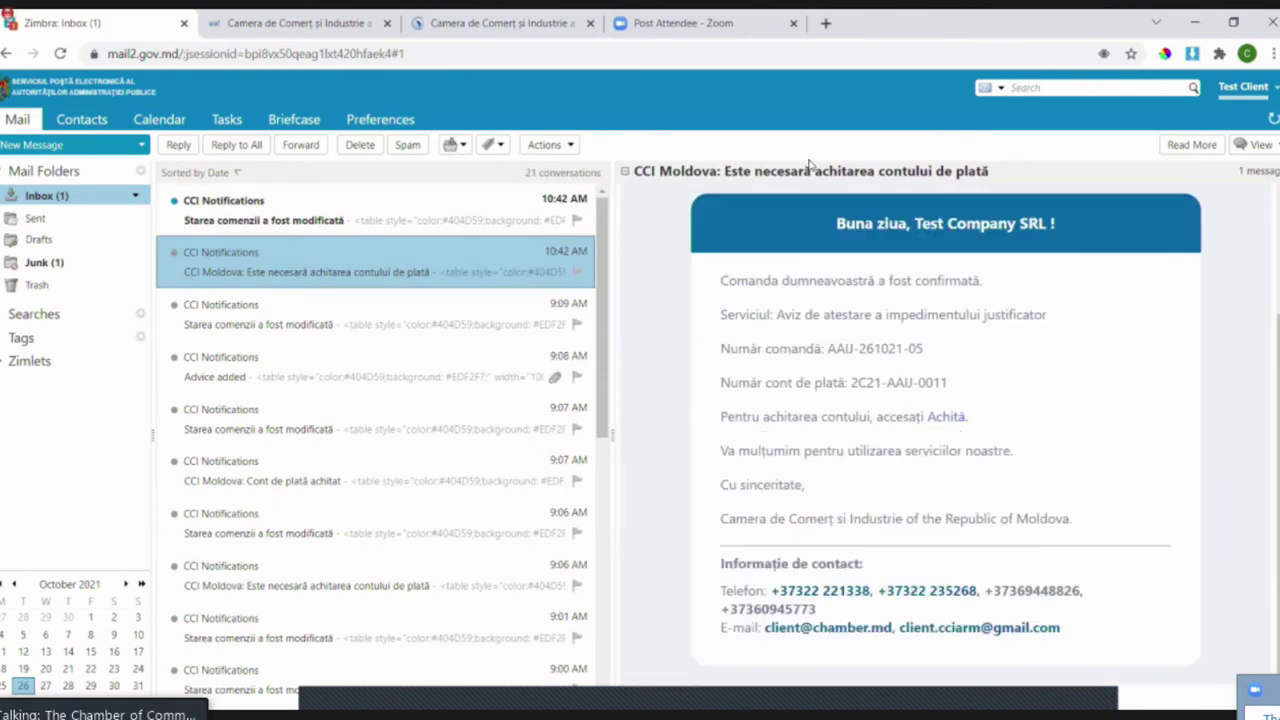
left_click(950, 417)
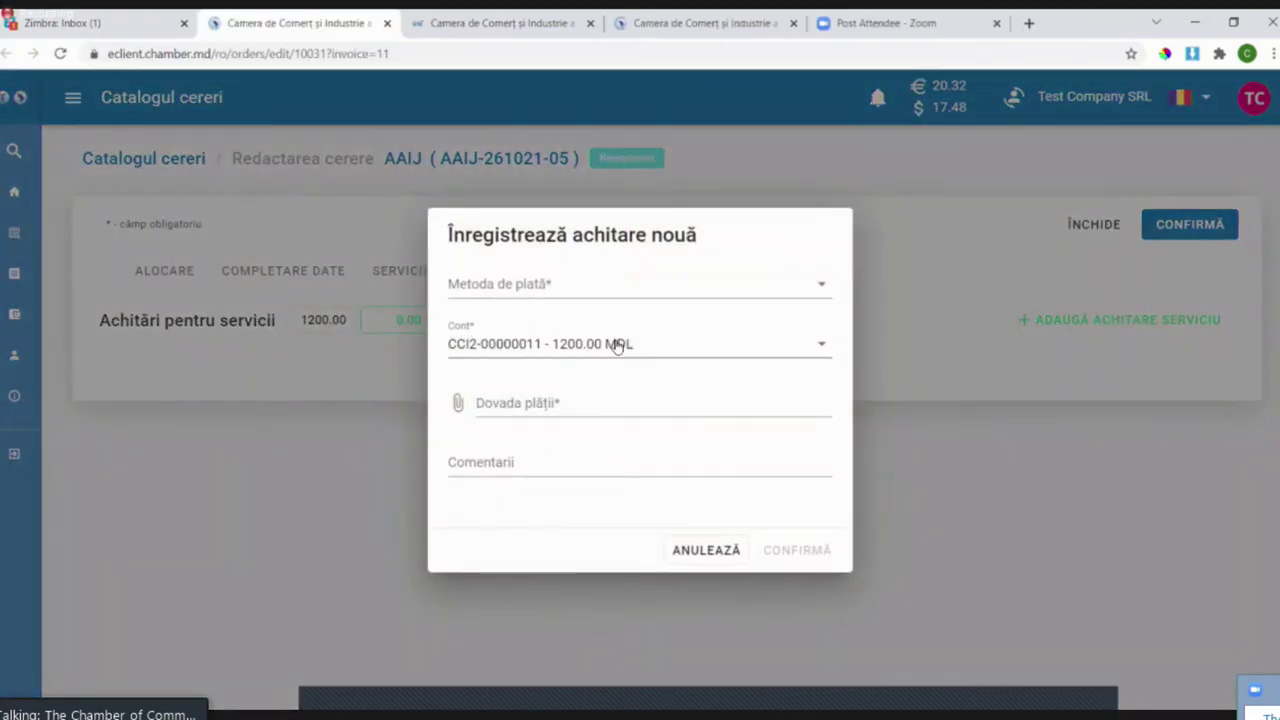
Register the invoice payment with method Numerar and doc 2 .pdf as proof of payment, leaving the comments empty.
left_click(546, 284)
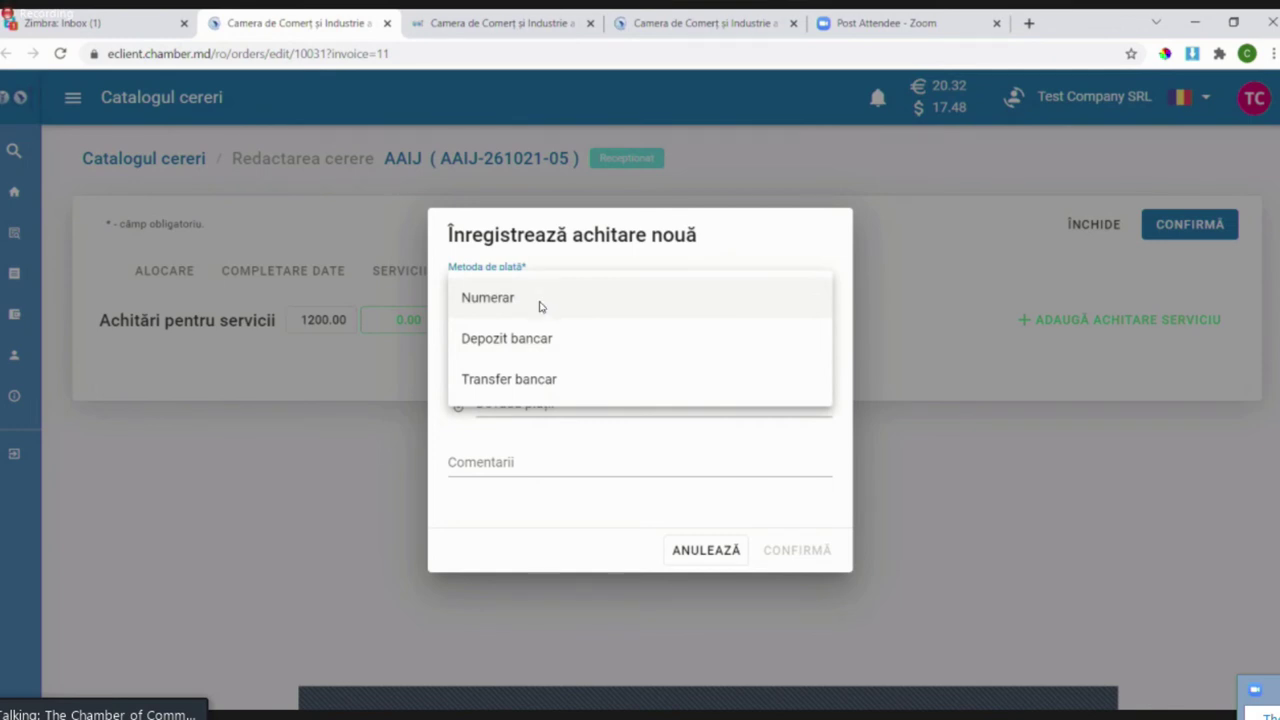
left_click(631, 410)
left_click(609, 410)
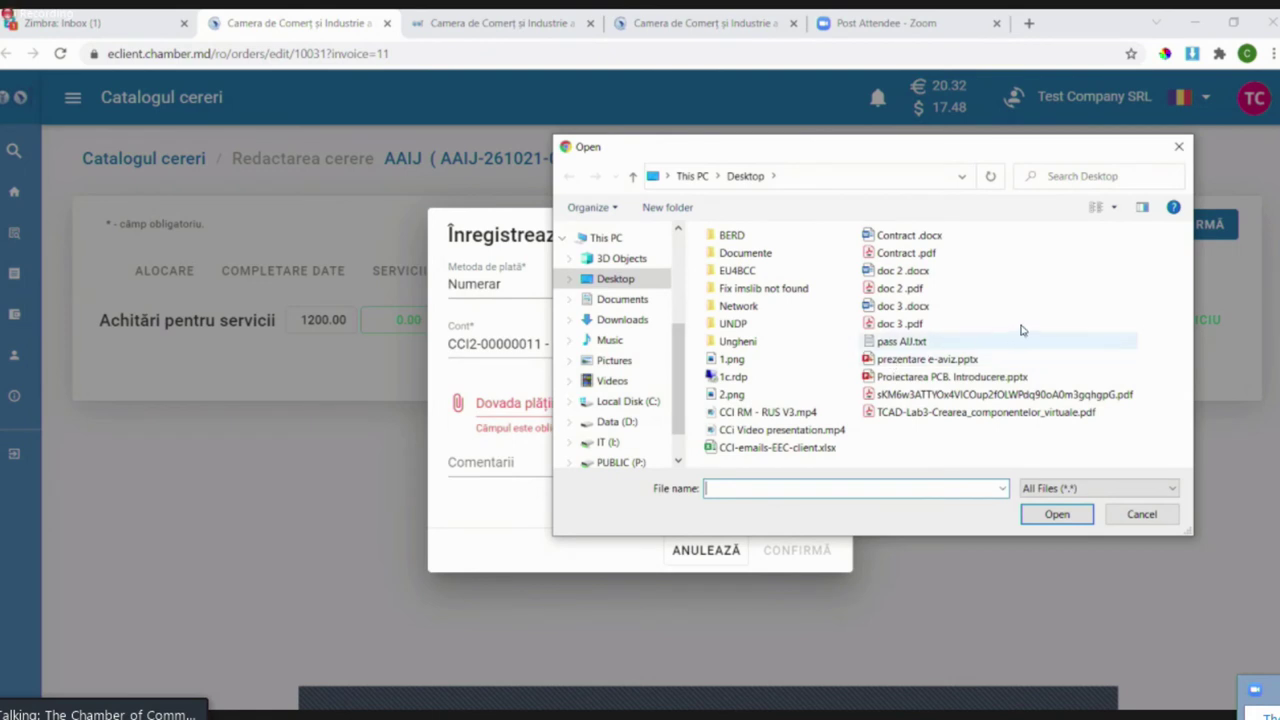
left_click(941, 291)
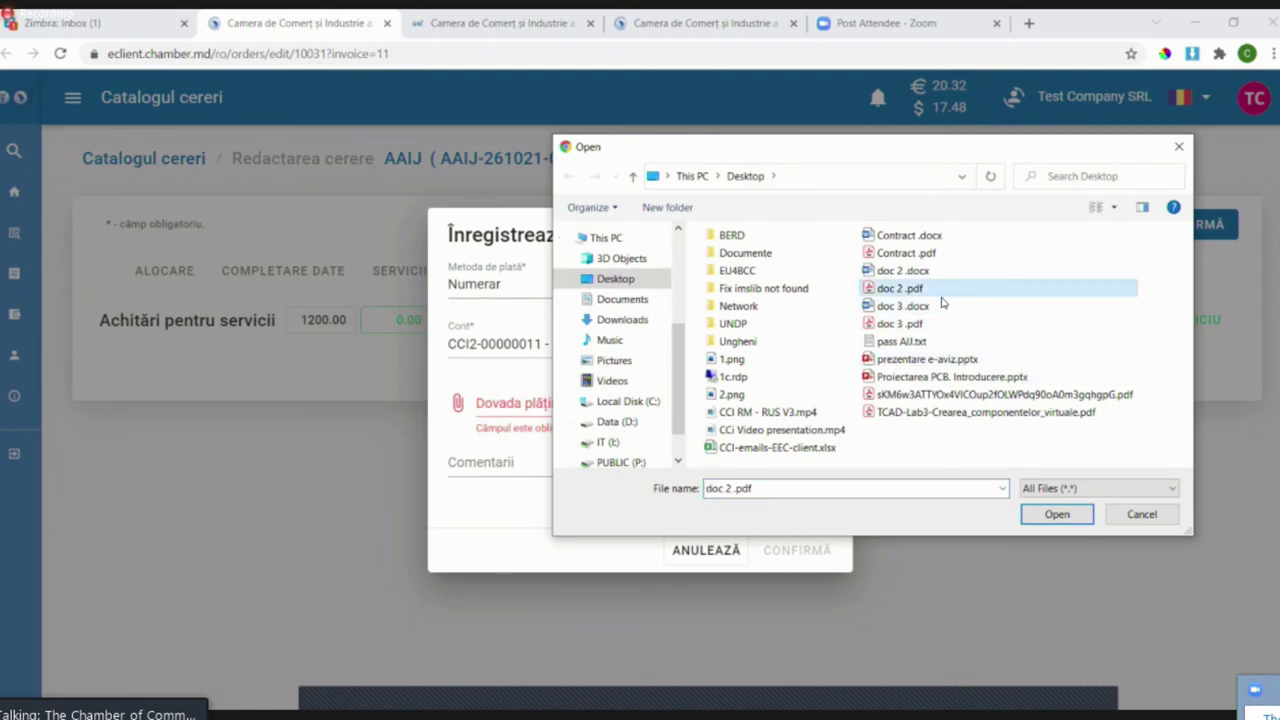
left_click(1060, 516)
left_click(527, 467)
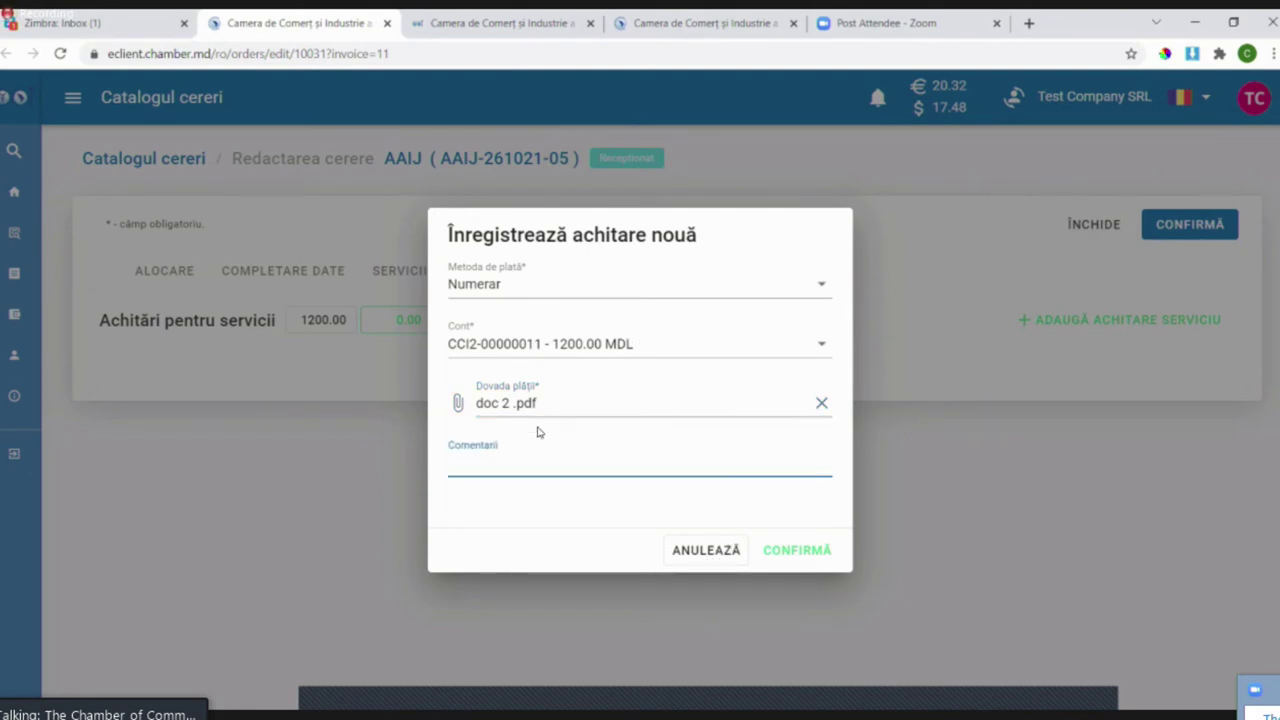
left_click(826, 567)
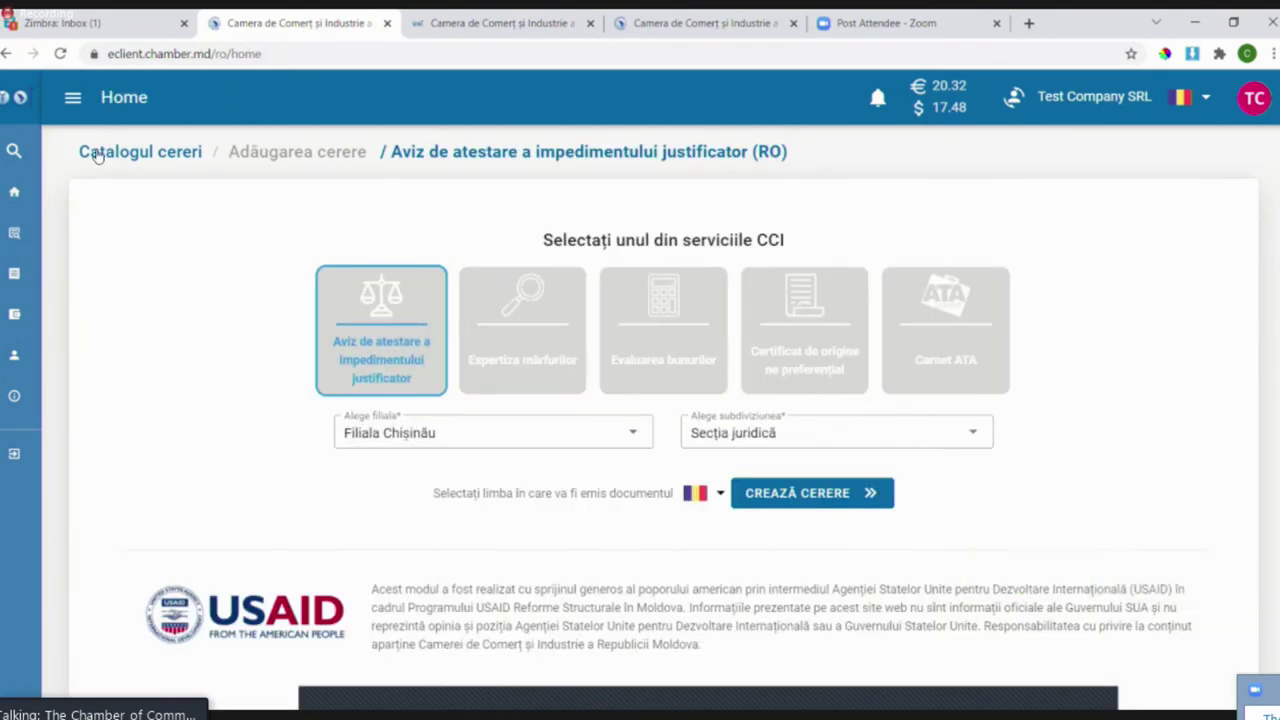
Open the newest request from the catalogue, review its services and recorded payments, and return to the request list.
left_click(15, 234)
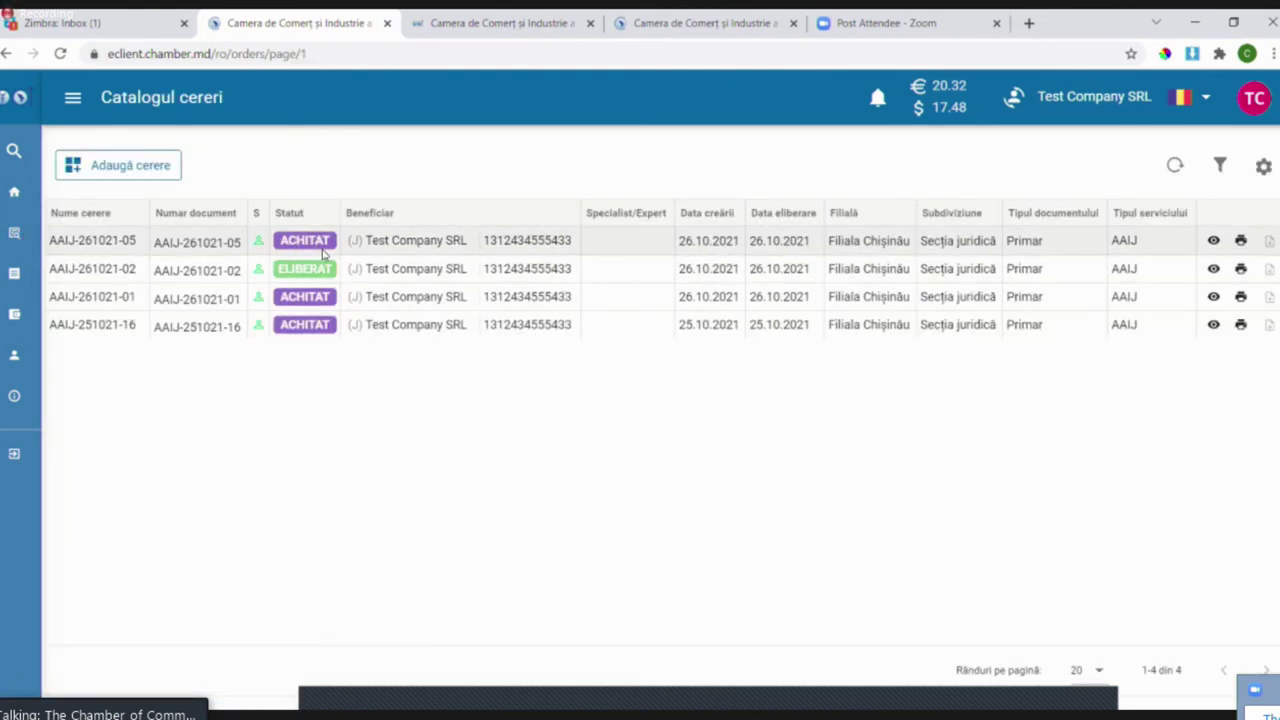
left_click(1213, 240)
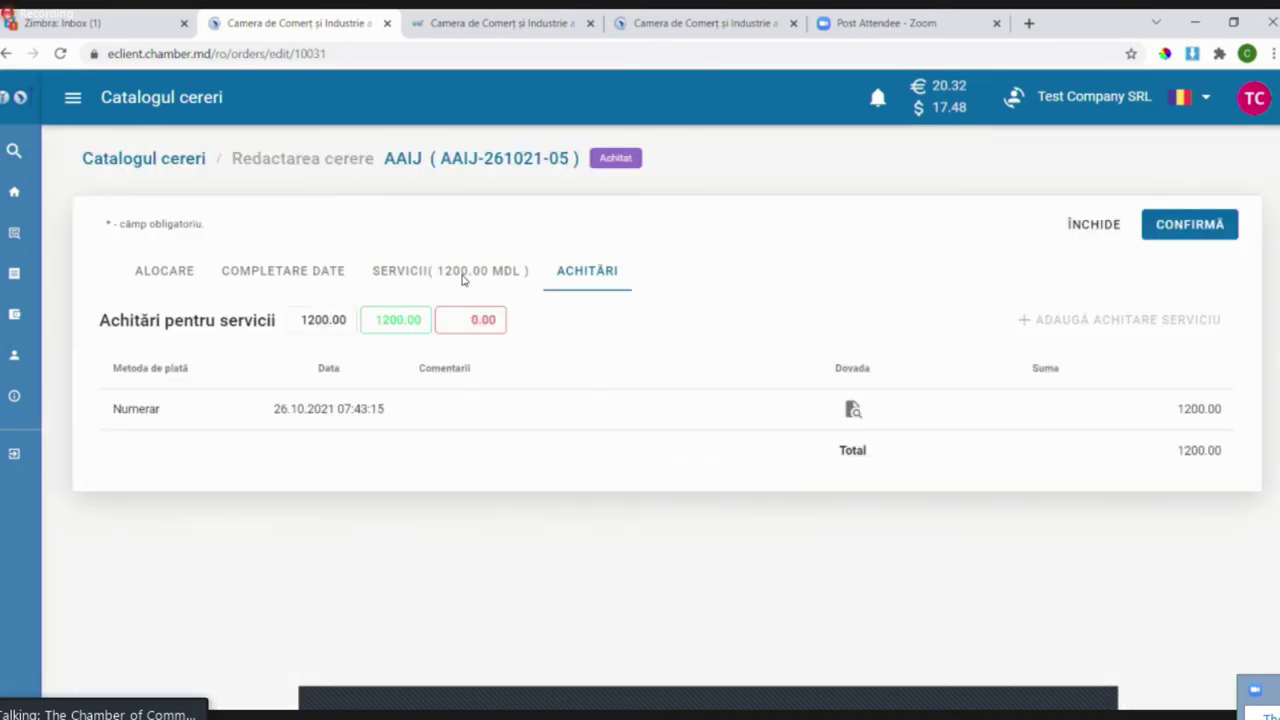
left_click(372, 283)
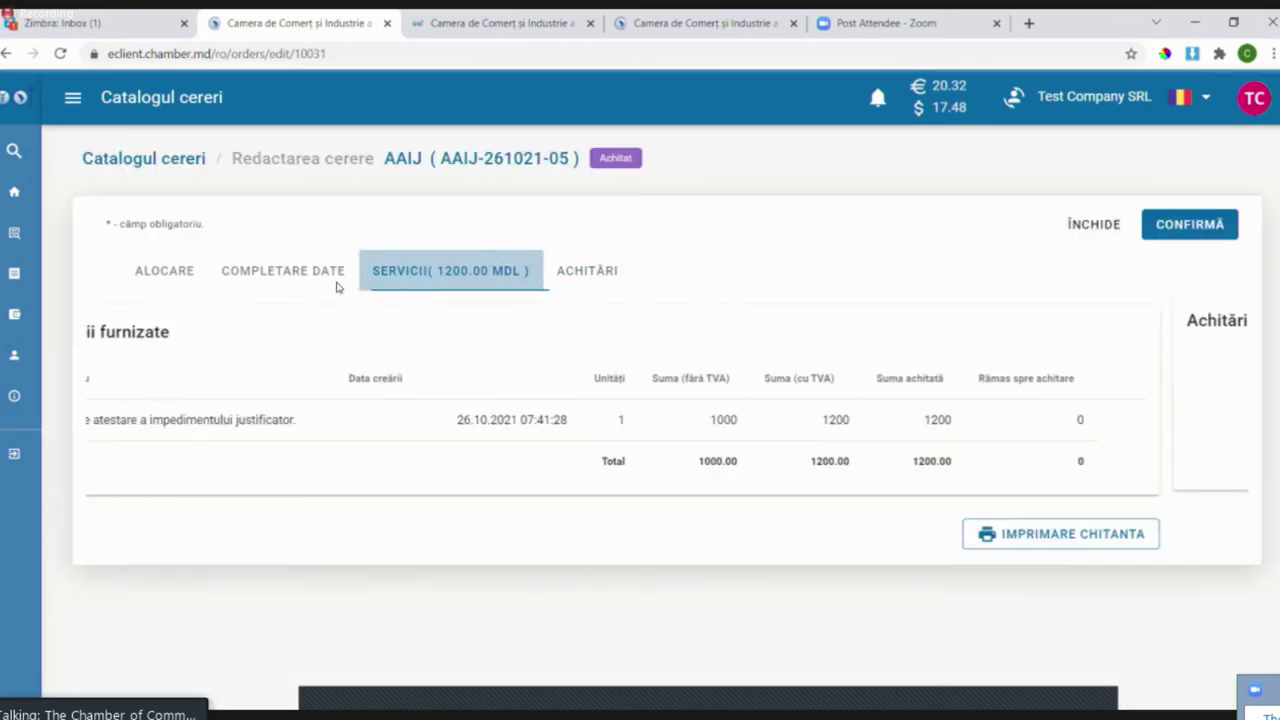
left_click(288, 275)
left_click(586, 271)
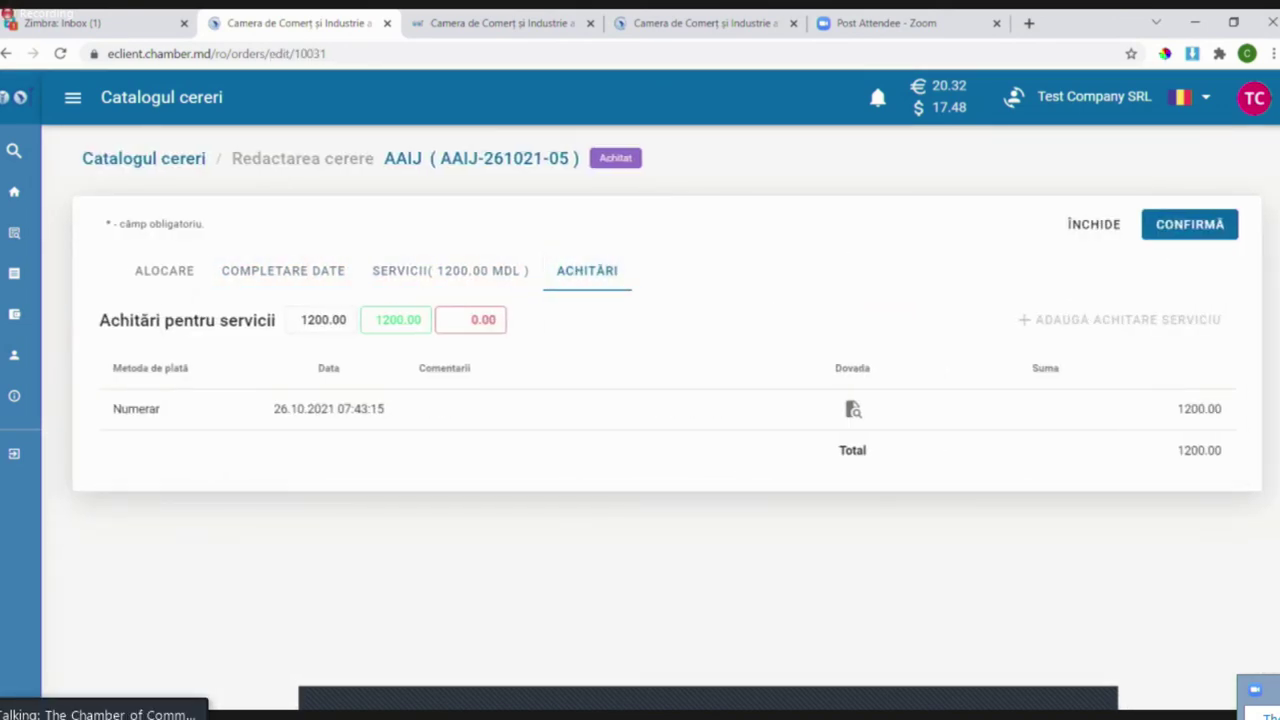
left_click(16, 232)
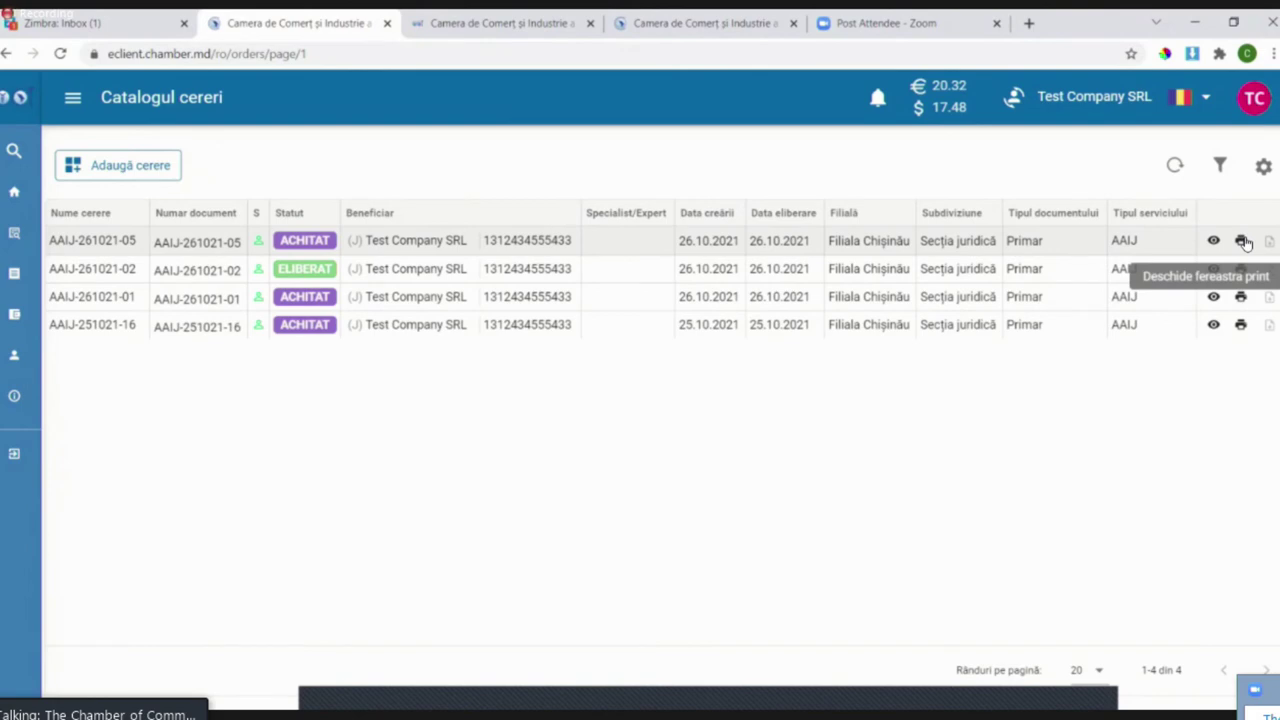
Switch to the Zimbra inbox, open the "Cont de plată achitat" email and view the linked proof of payment.
left_click(55, 22)
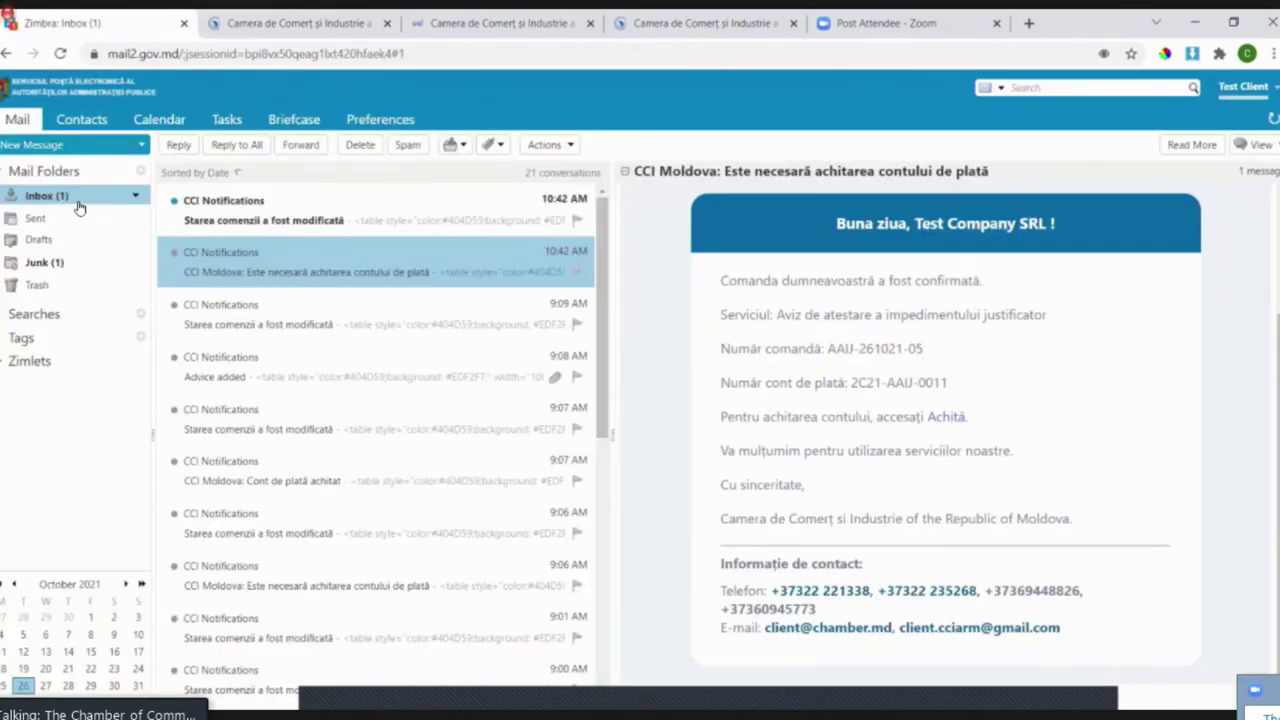
left_click(218, 215)
left_click(300, 220)
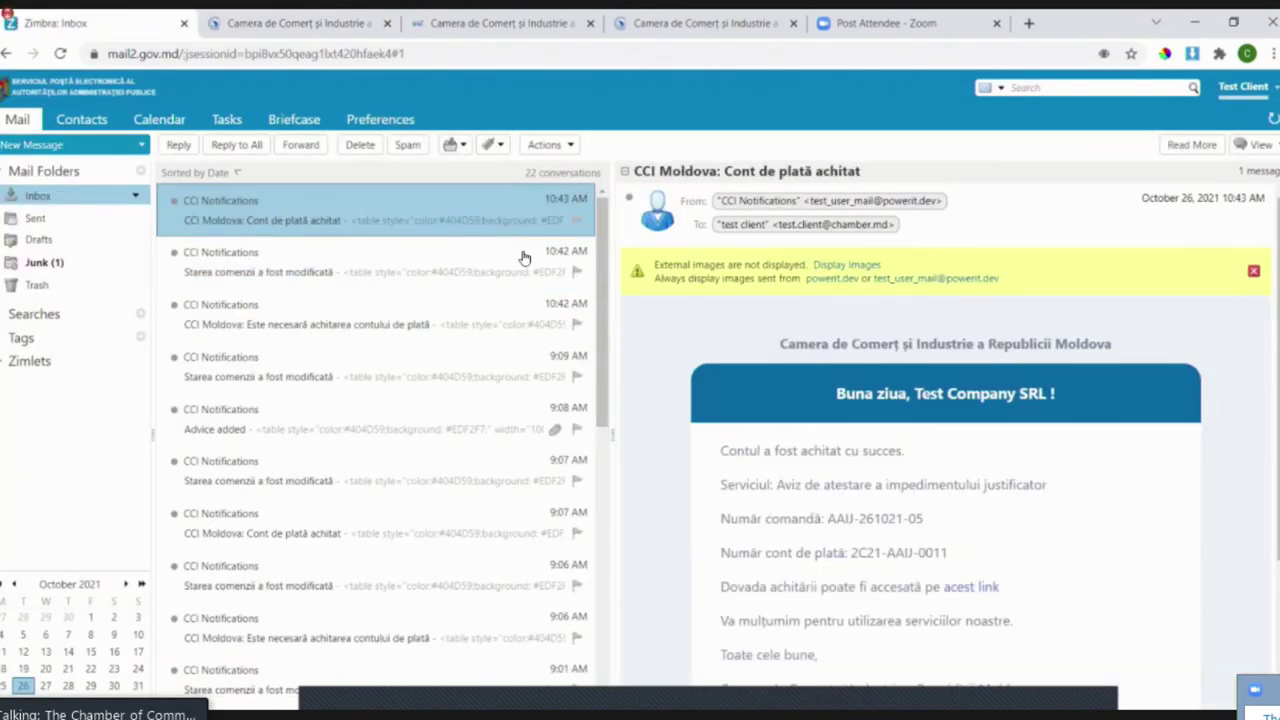
scroll(1187, 511, "down", 1)
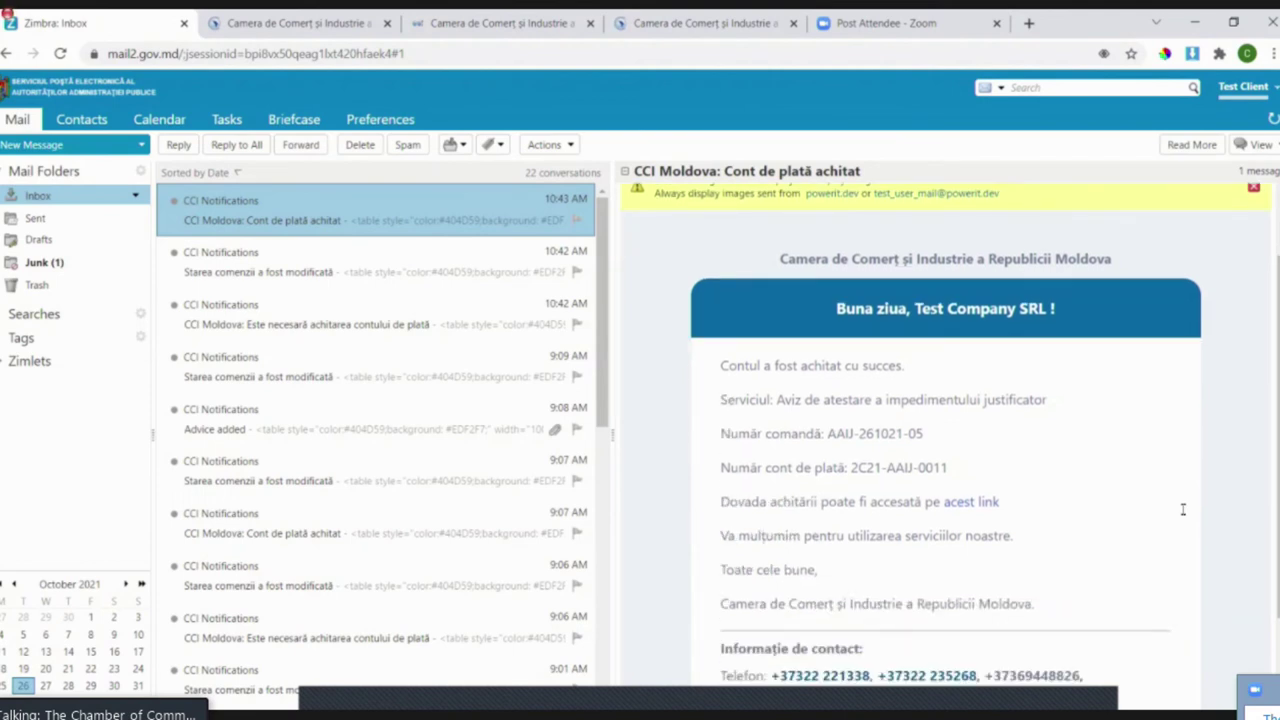
left_click(971, 502)
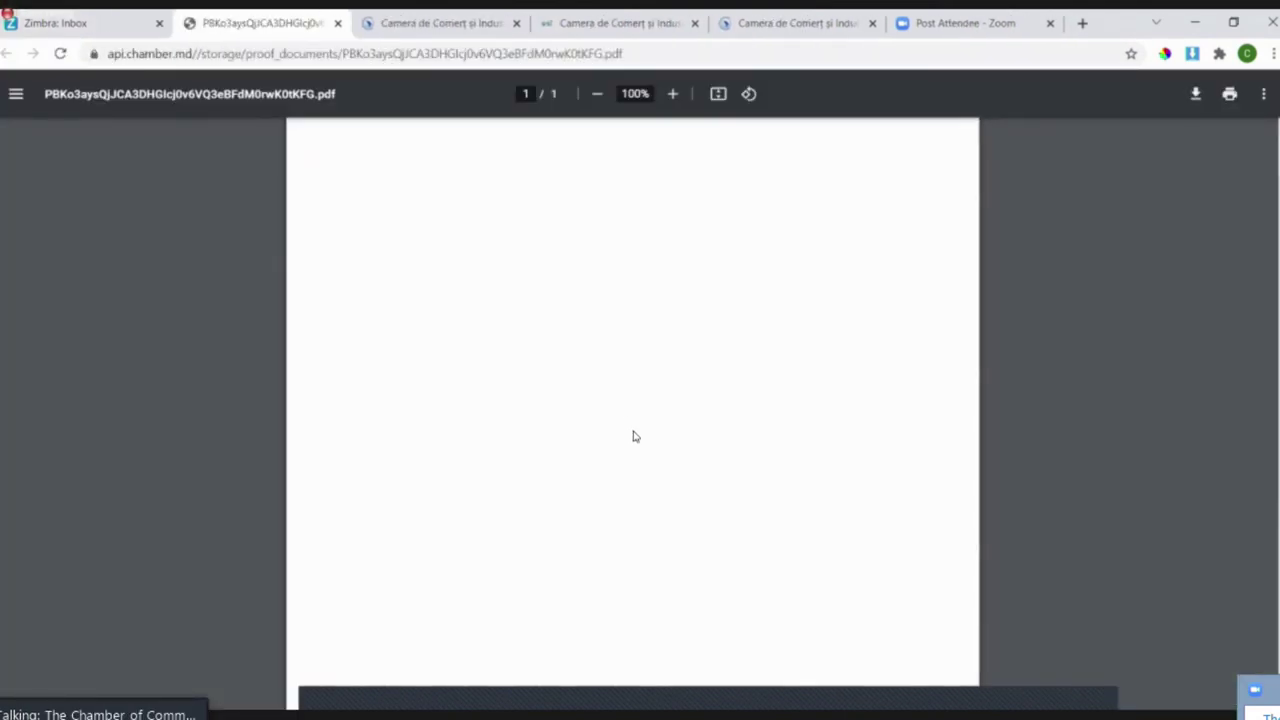
left_click(80, 20)
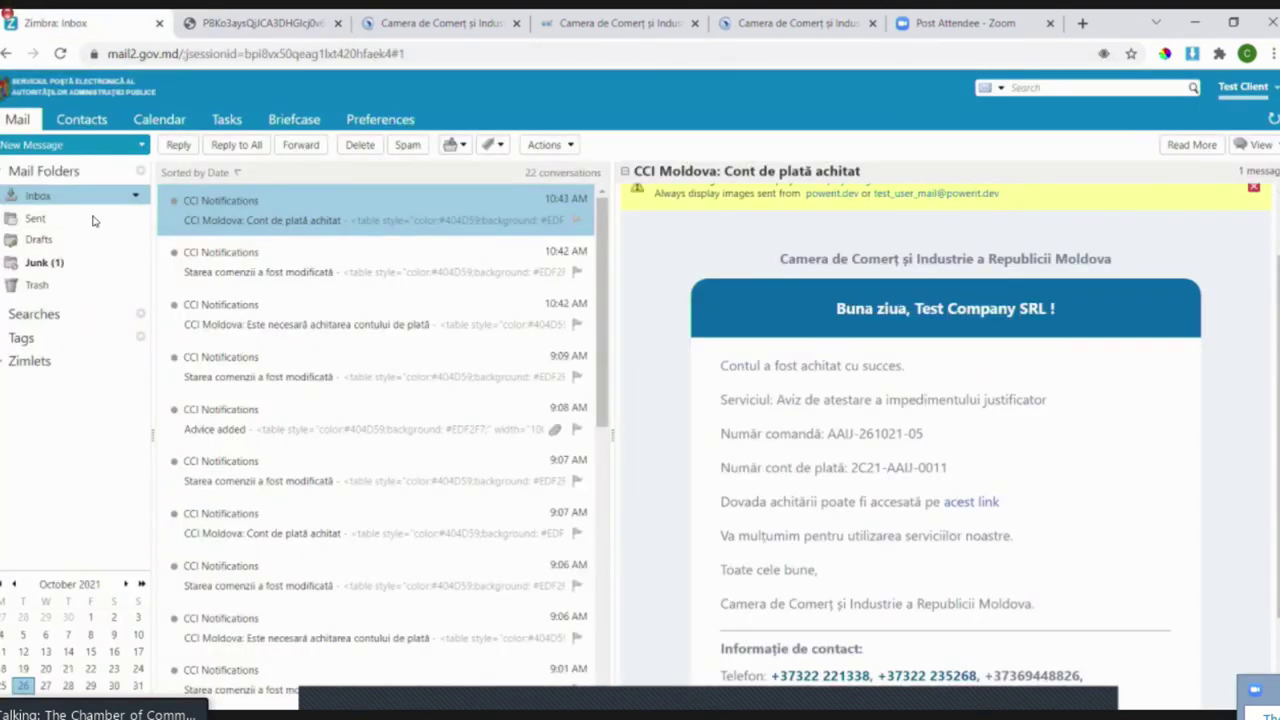
left_click(226, 14)
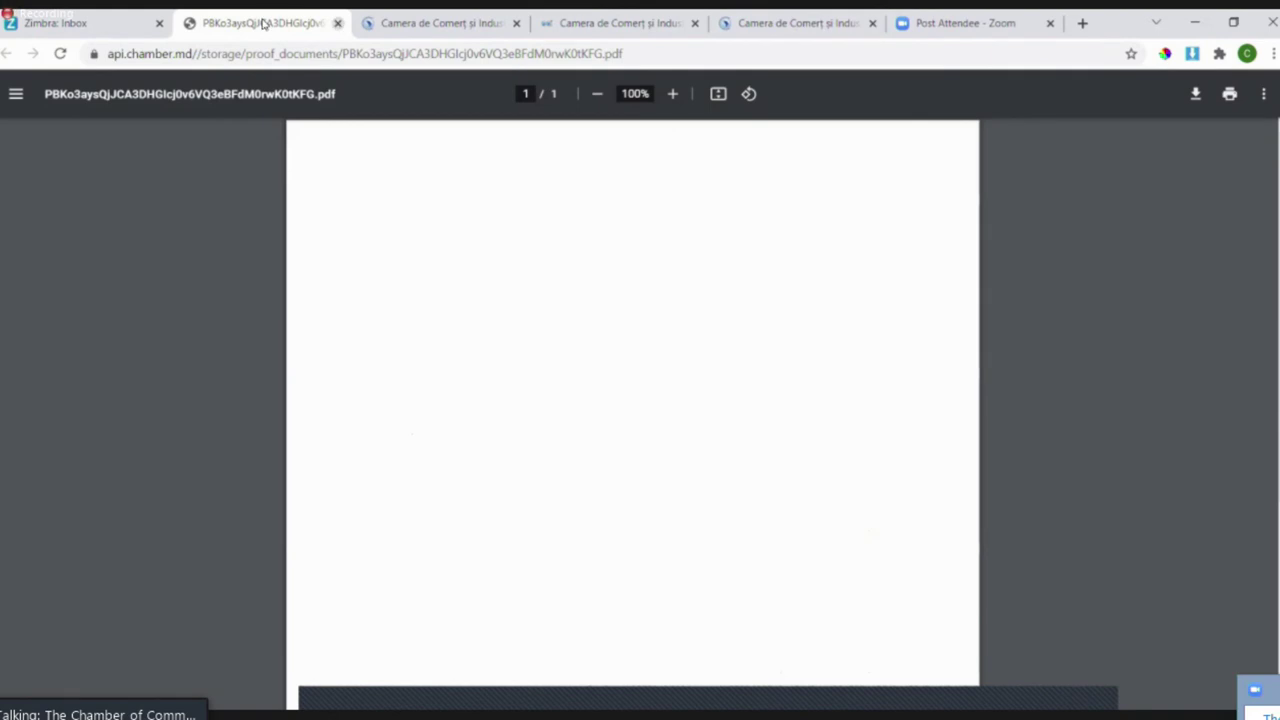
left_click(84, 24)
Switch back to the portal's request catalogue and reload it repeatedly to check the newest request's status and its date.
left_click(440, 22)
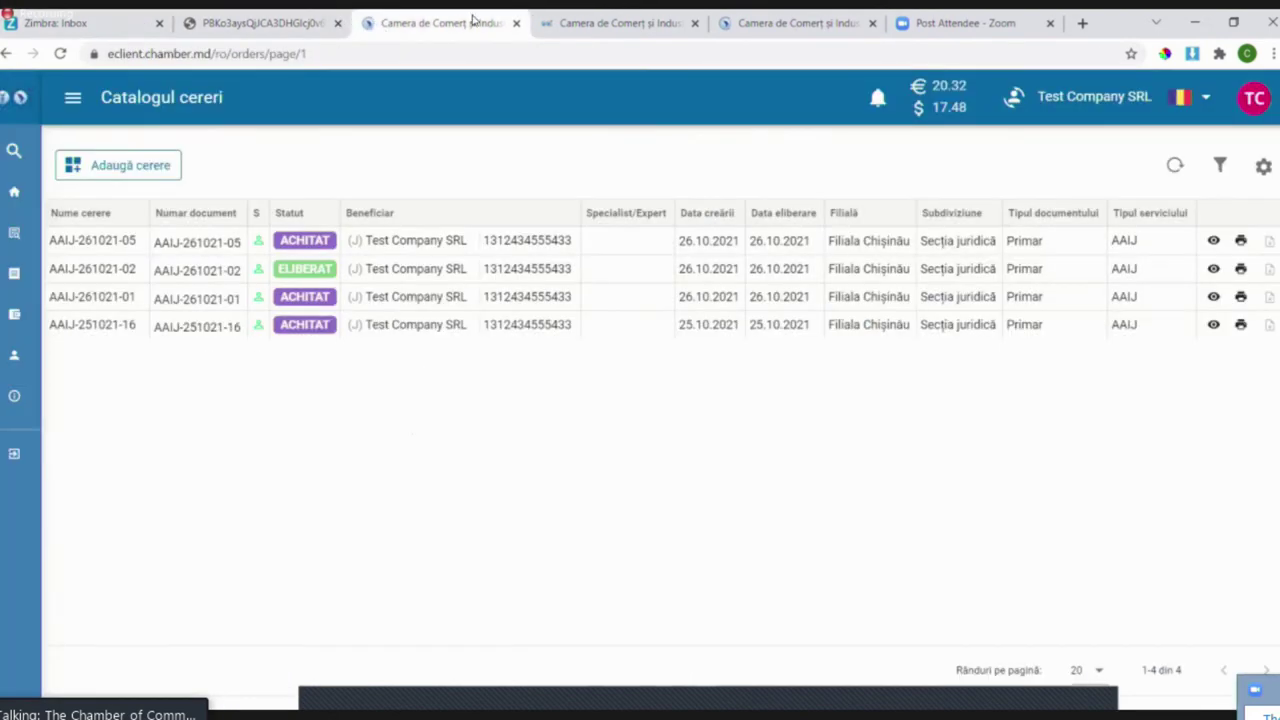
left_click(62, 54)
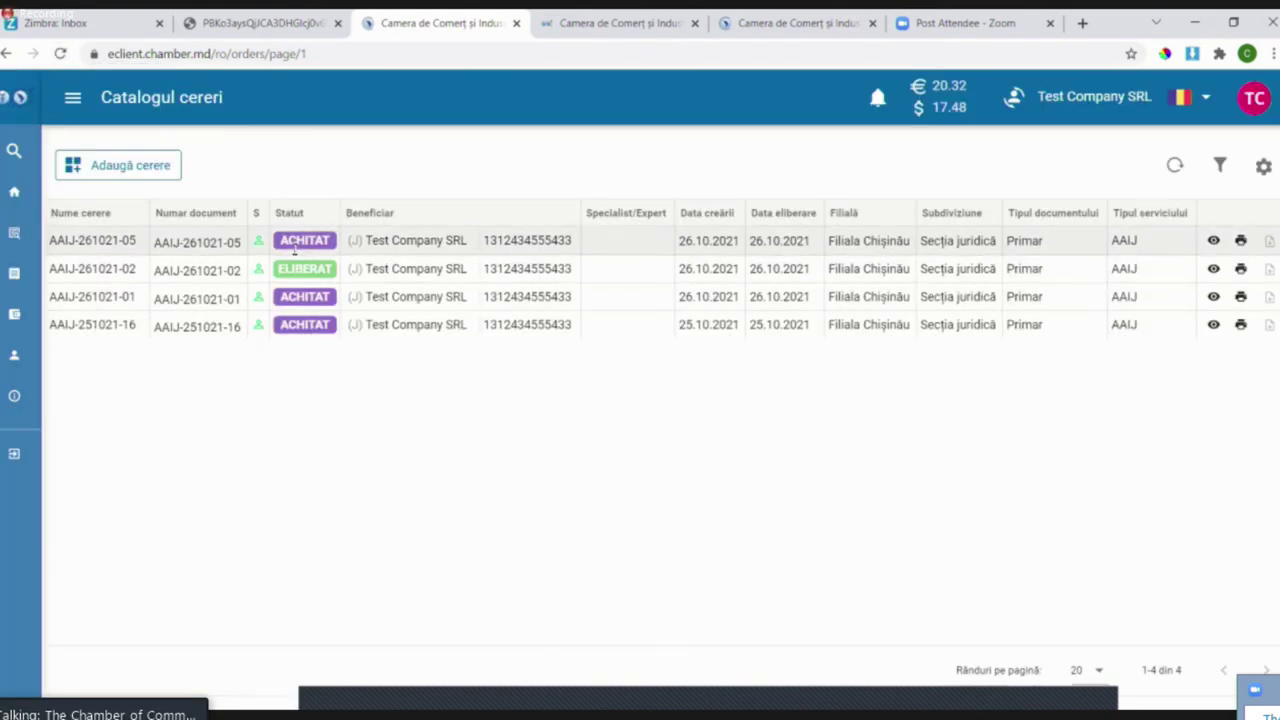
left_click(63, 54)
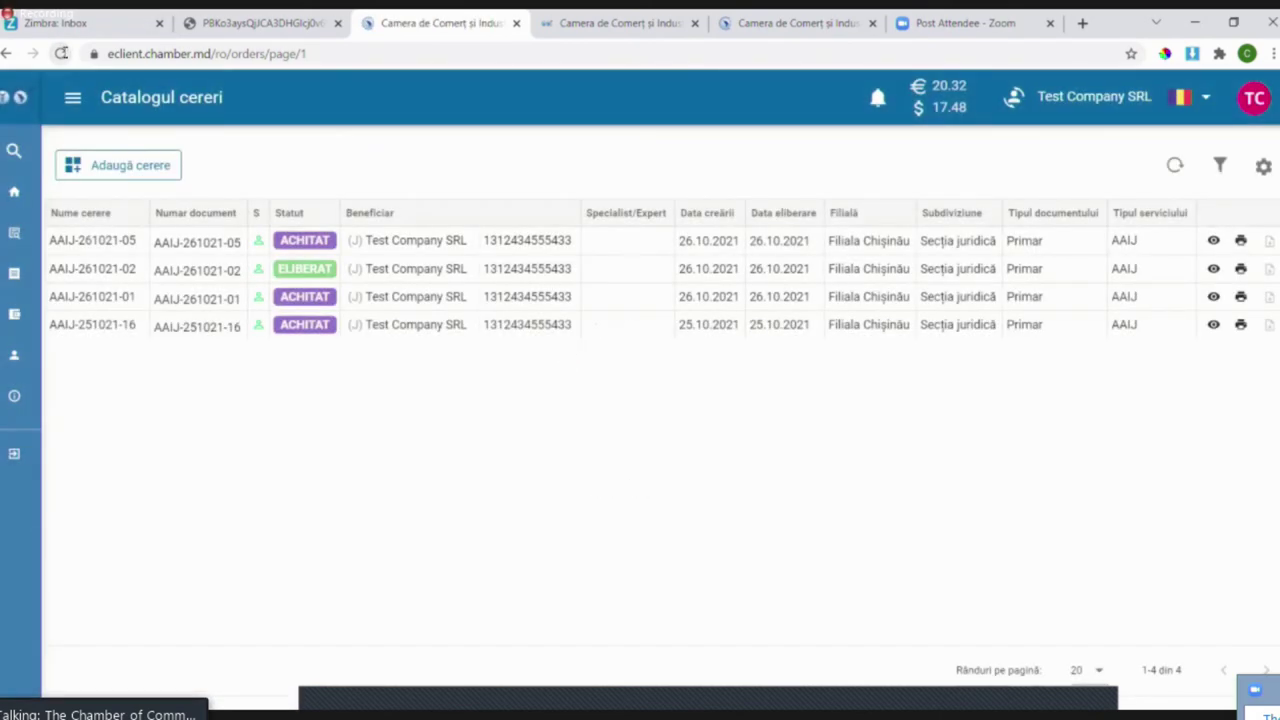
left_click(61, 54)
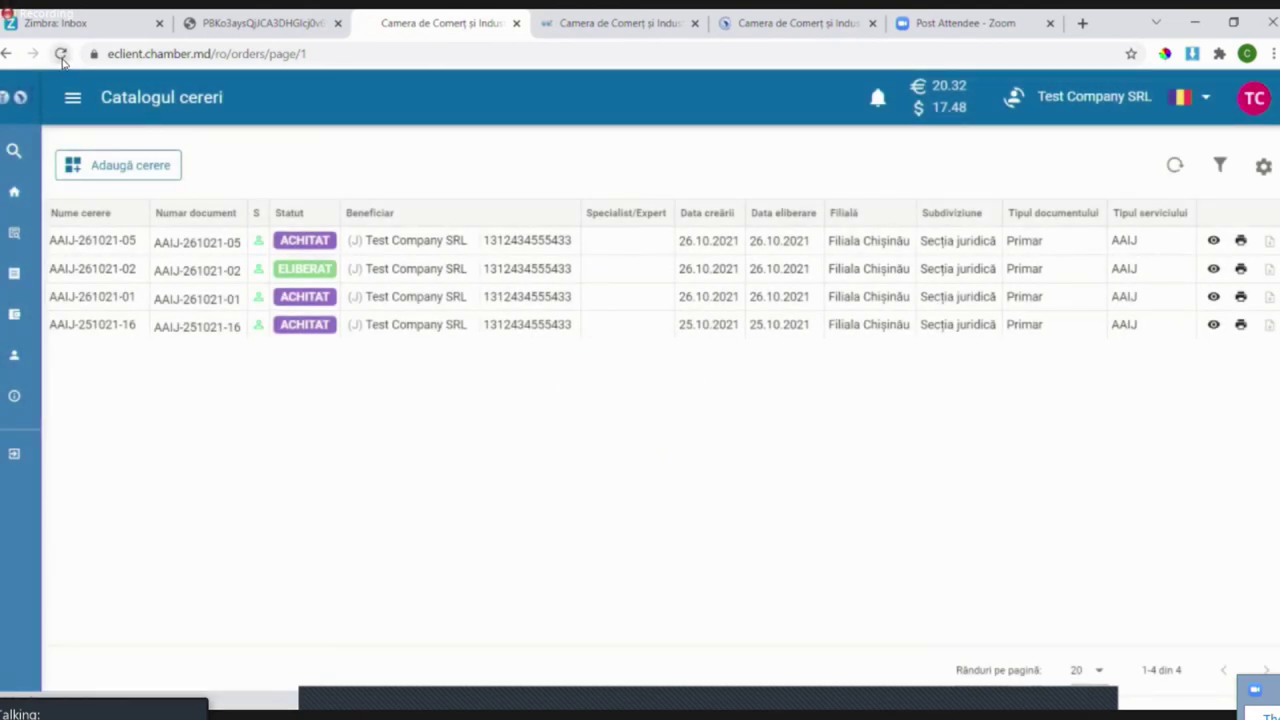
left_click(61, 54)
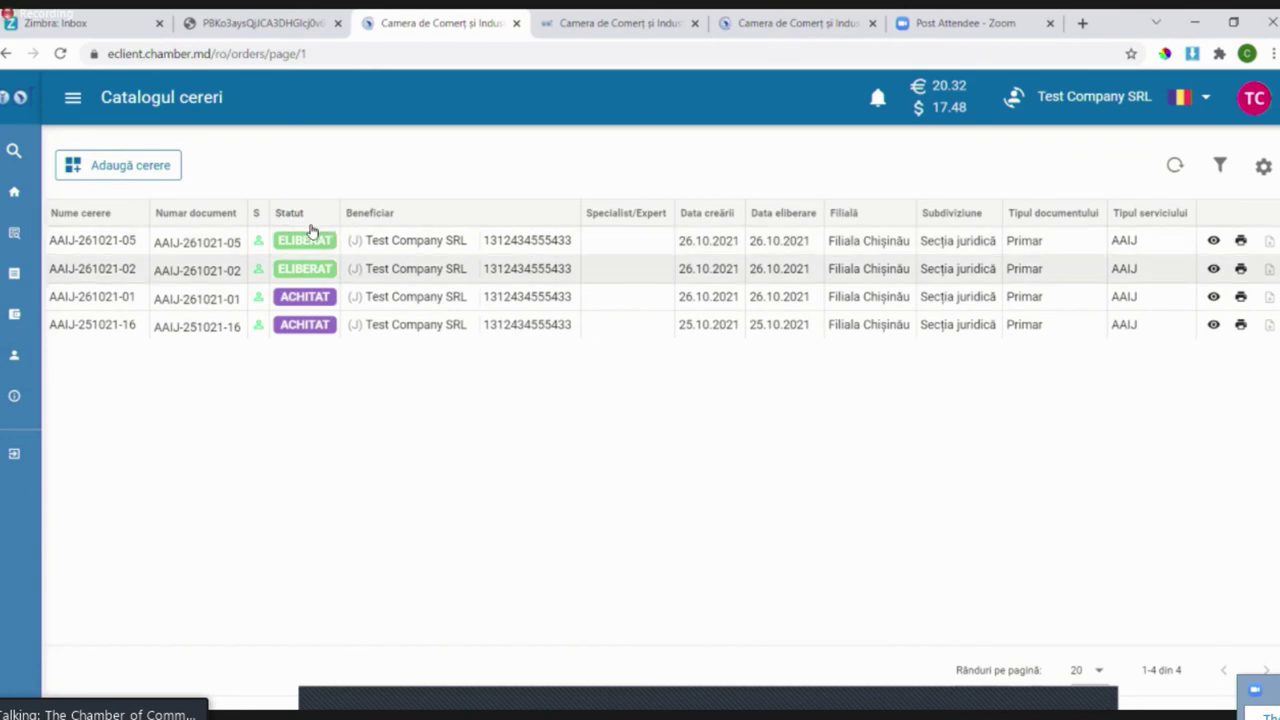
mouse_move(323, 253)
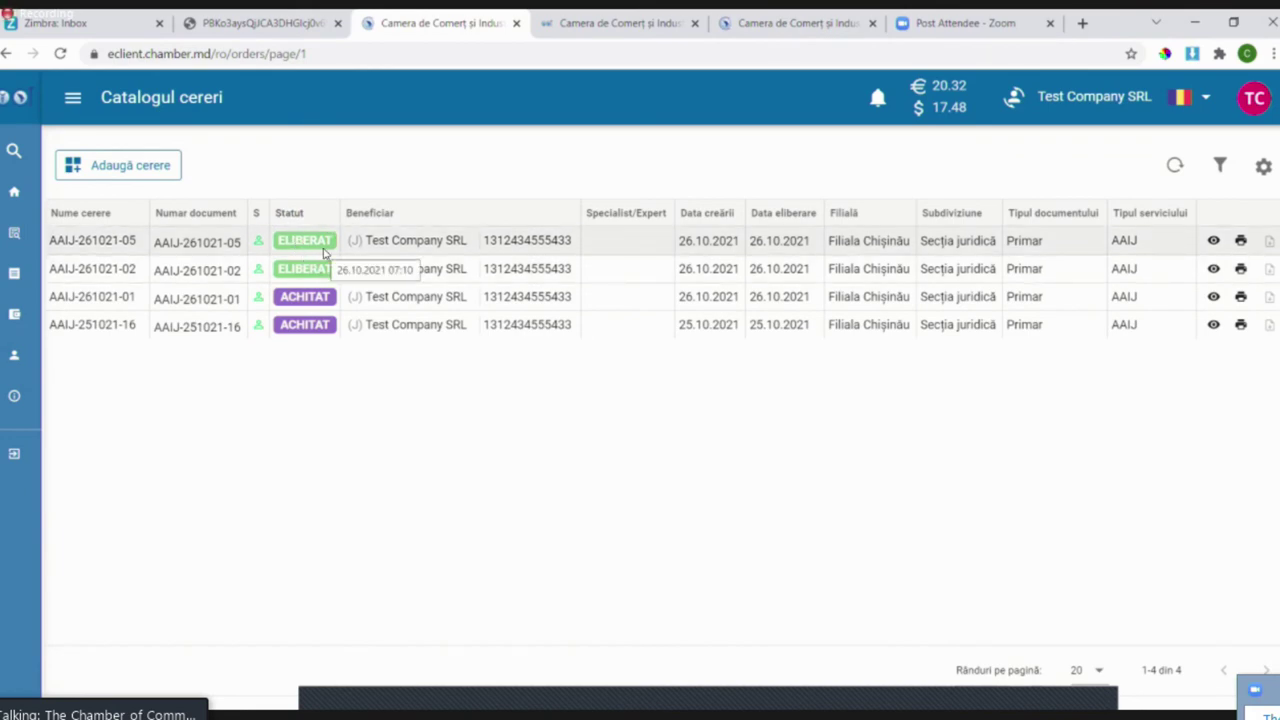
Switch to the Zimbra inbox, refresh it and open the newest "Starea comenzii a fost modificată" notification.
left_click(60, 22)
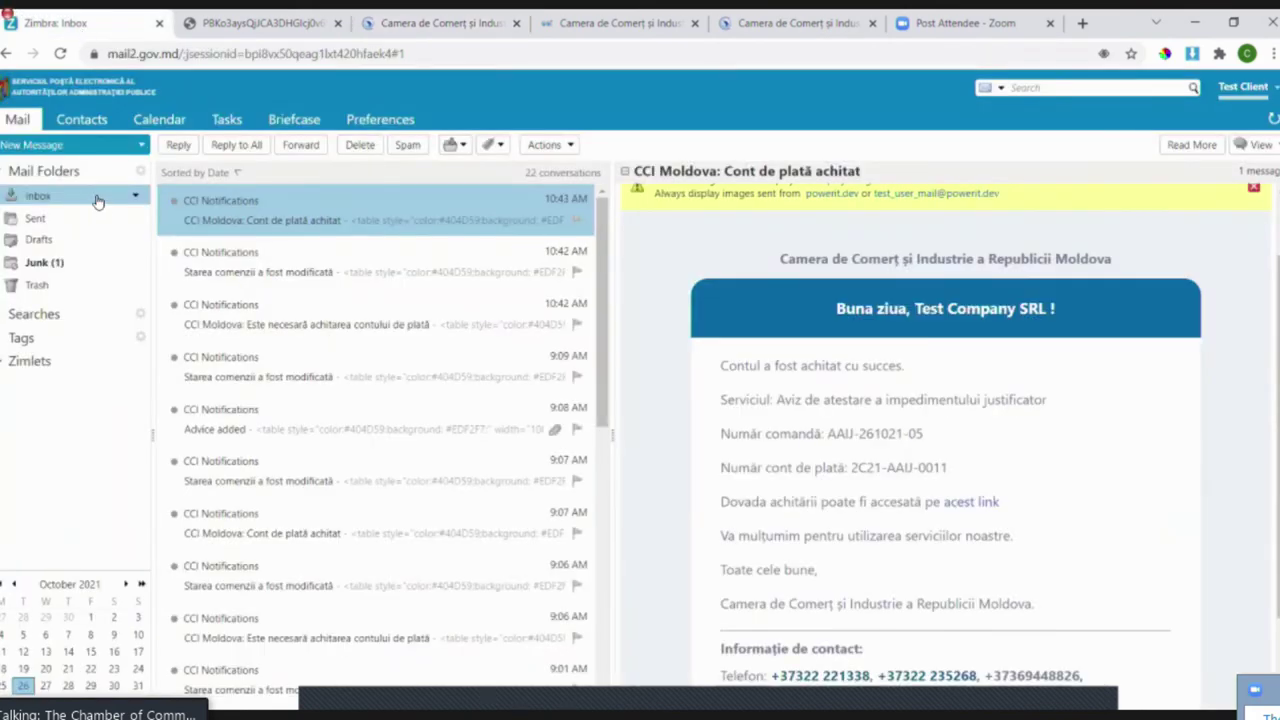
left_click(104, 199)
left_click(268, 214)
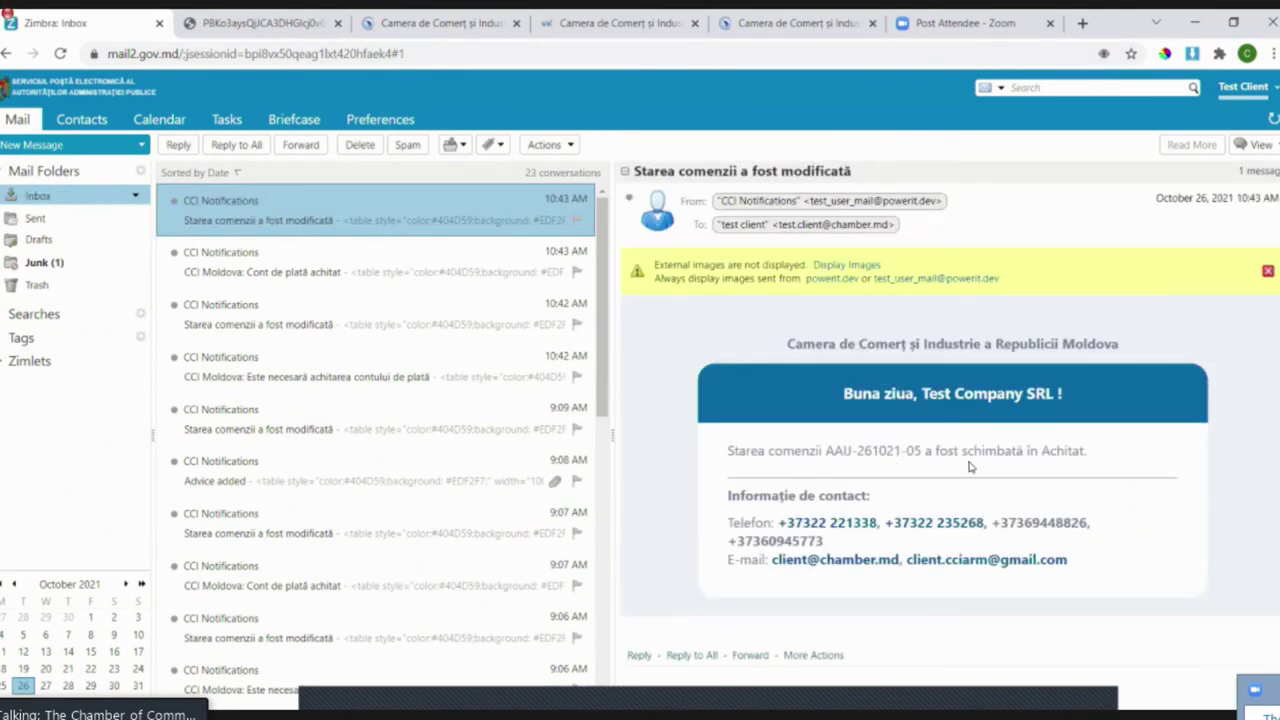
Refresh the inbox repeatedly, rechecking the newest status notification, and open the "Advice added" email once it arrives.
left_click(62, 197)
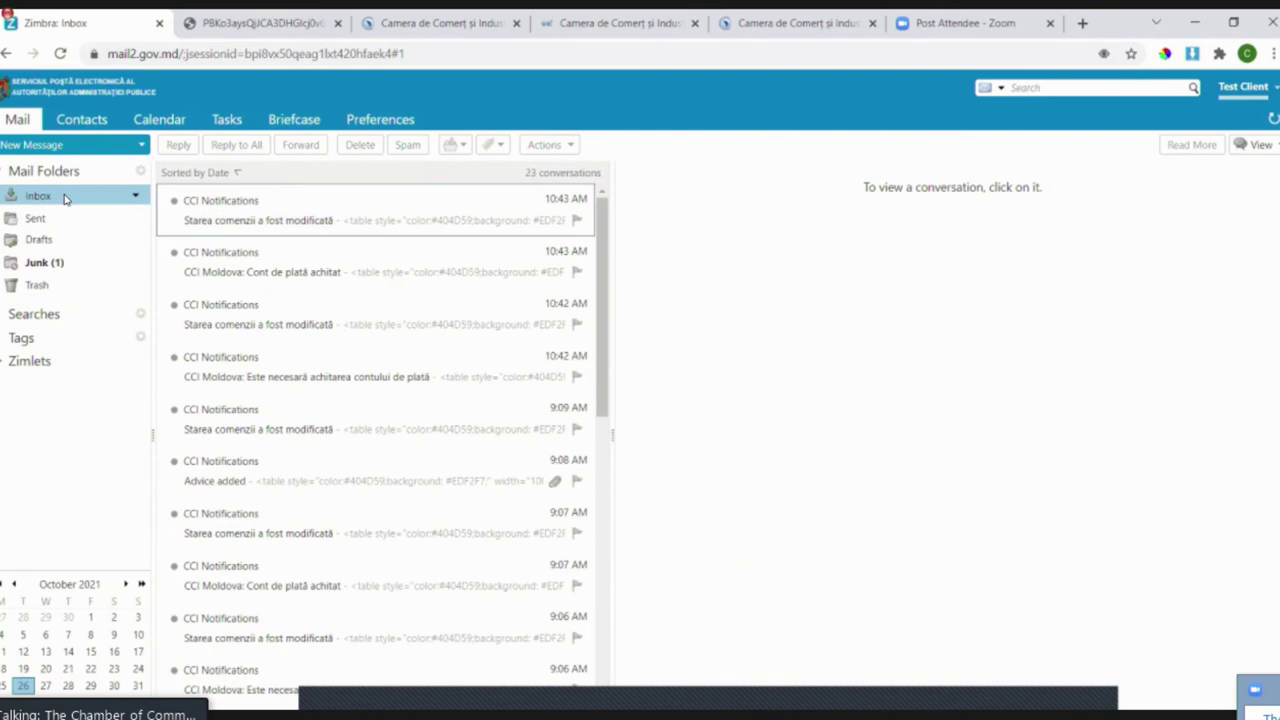
left_click(207, 206)
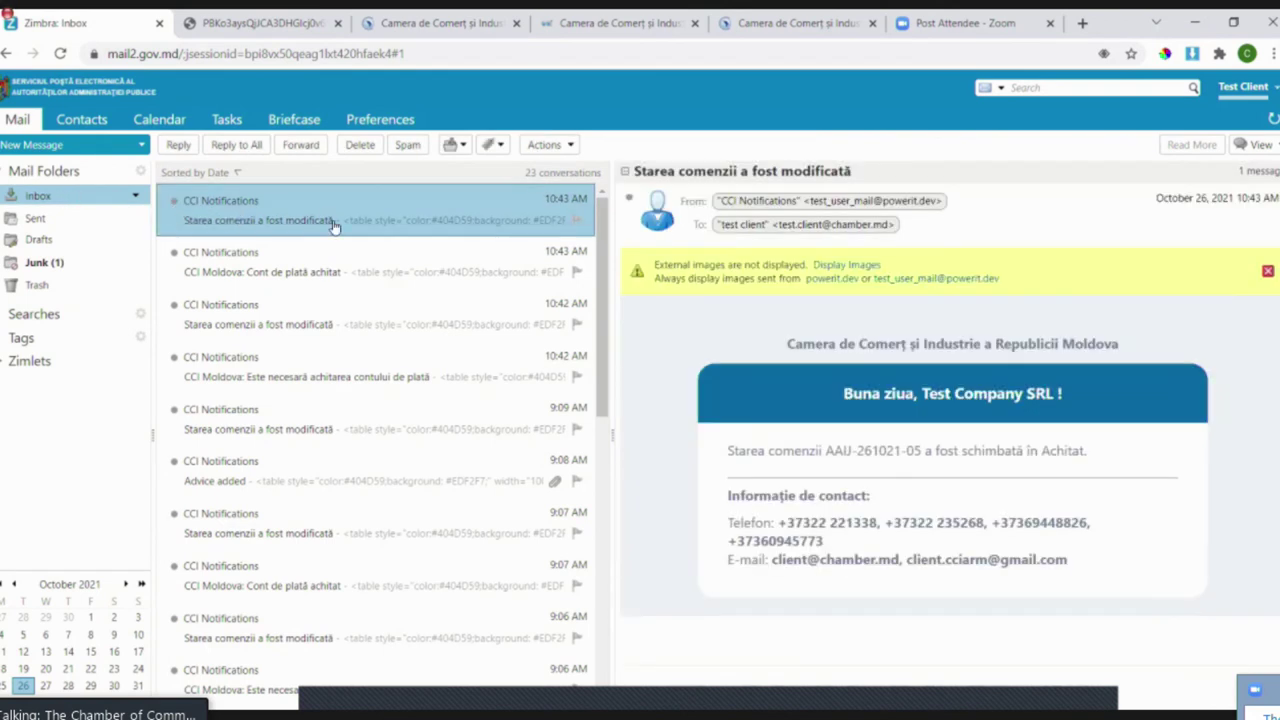
left_click(45, 202)
left_click(243, 211)
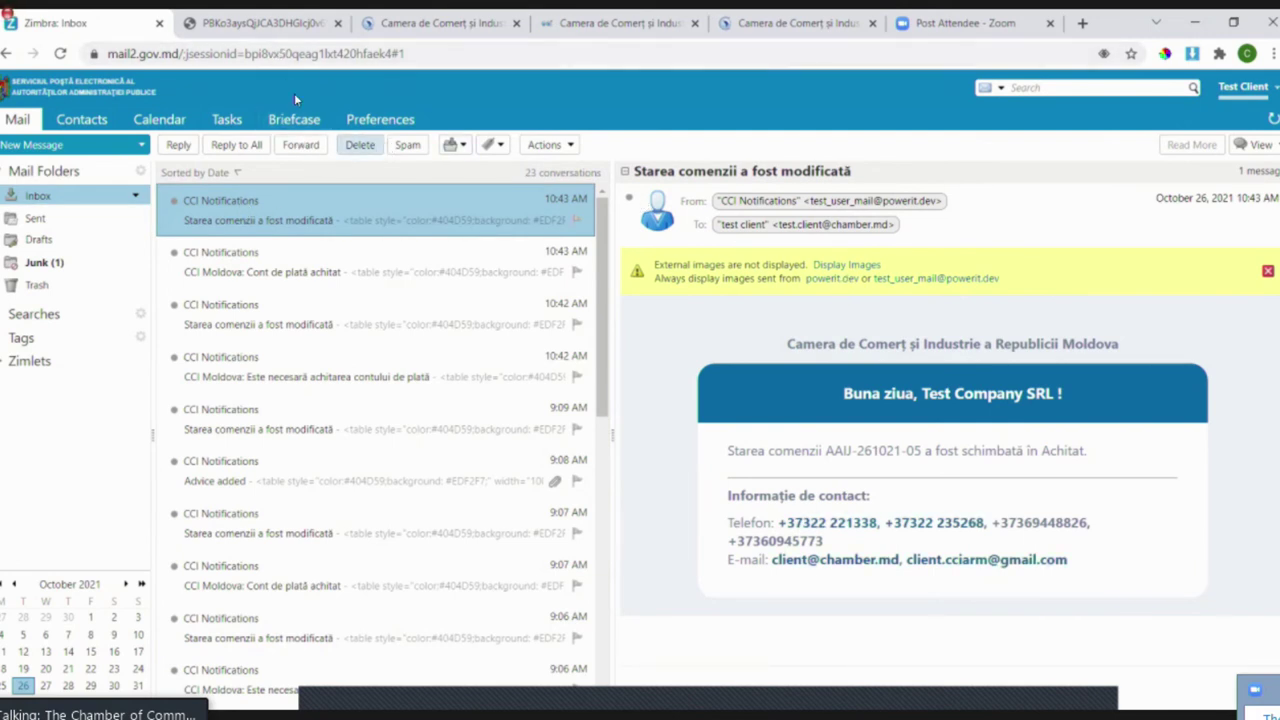
left_click(62, 197)
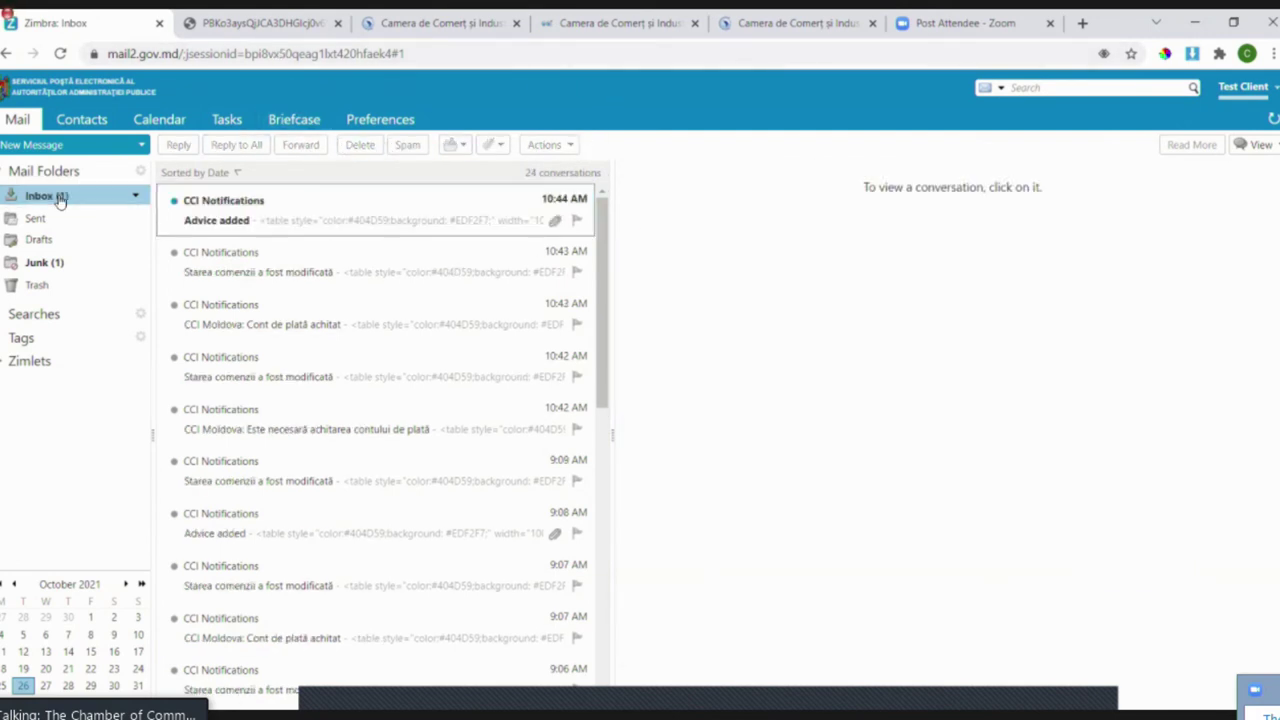
left_click(287, 212)
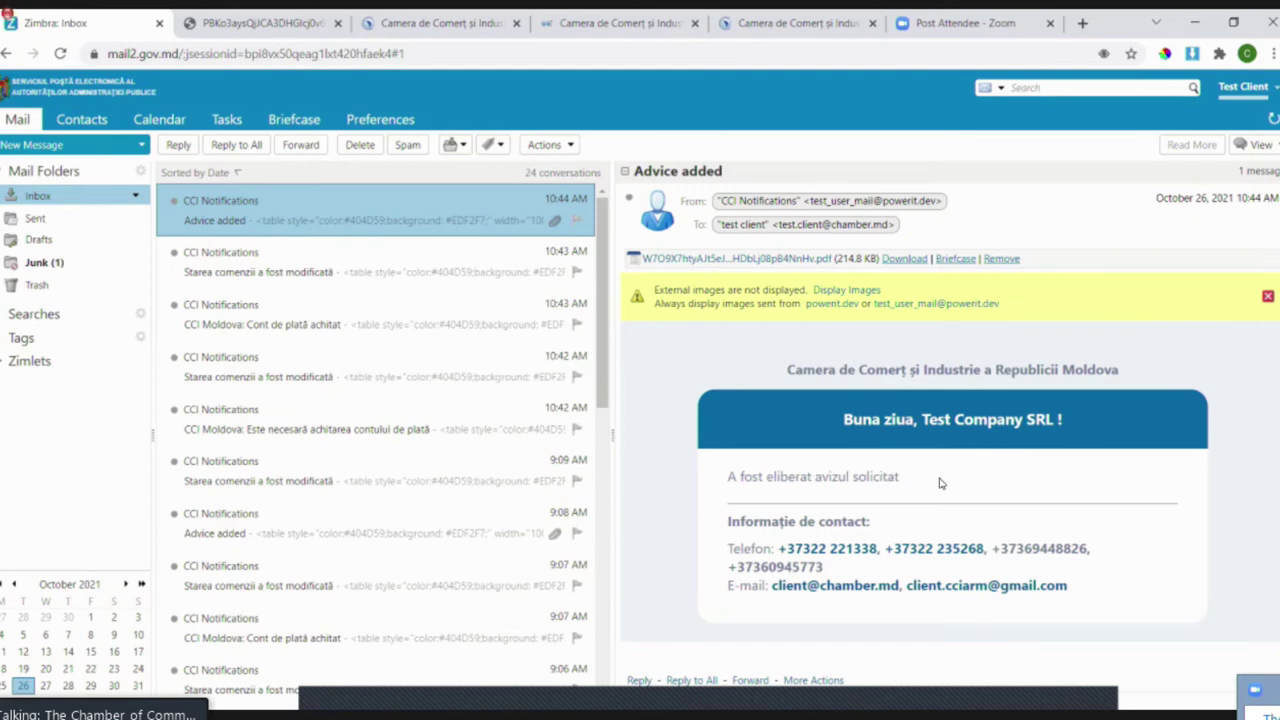
Switch to the portal's request catalogue, view the printable PDF of the newest request, and return to the catalogue.
left_click(345, 22)
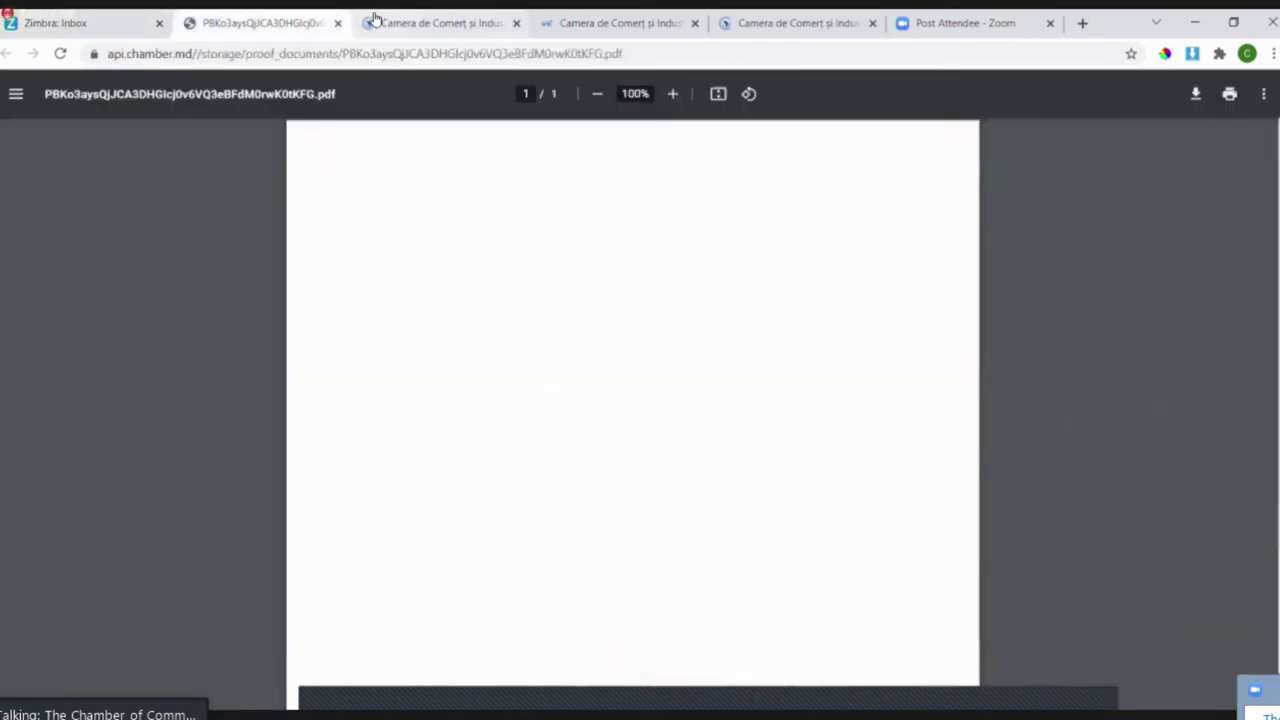
left_click(377, 20)
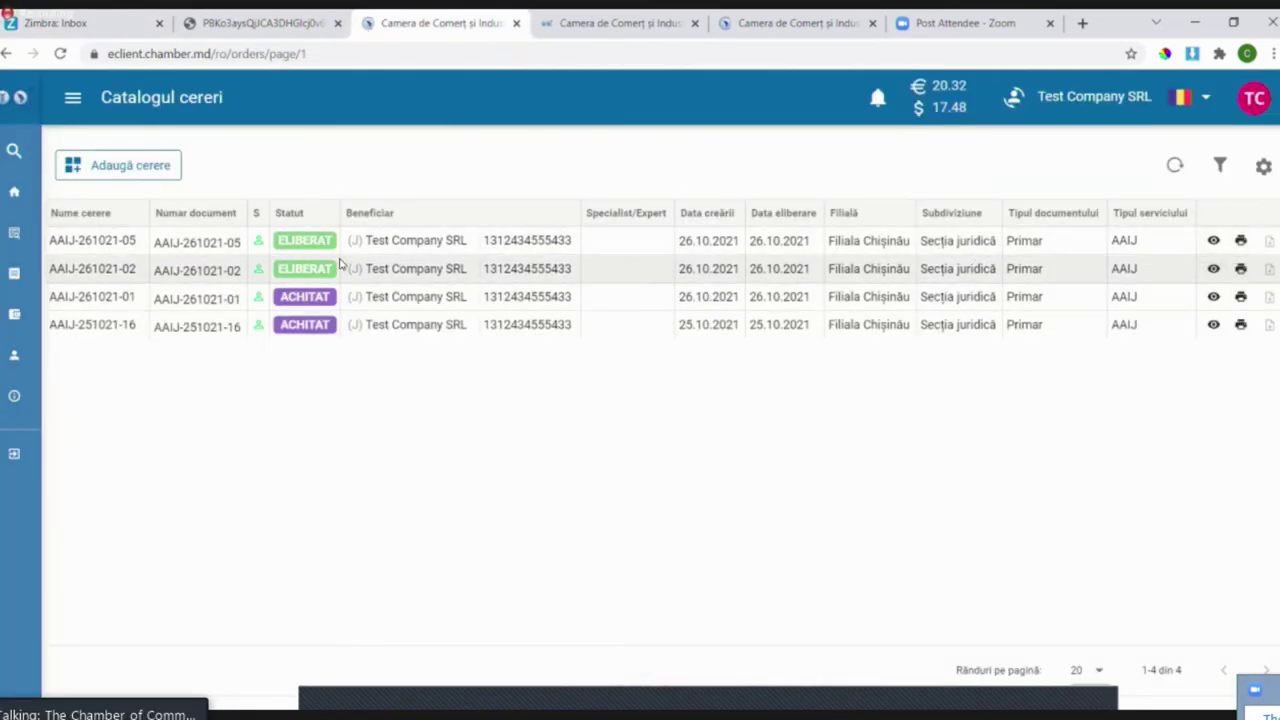
left_click(1240, 242)
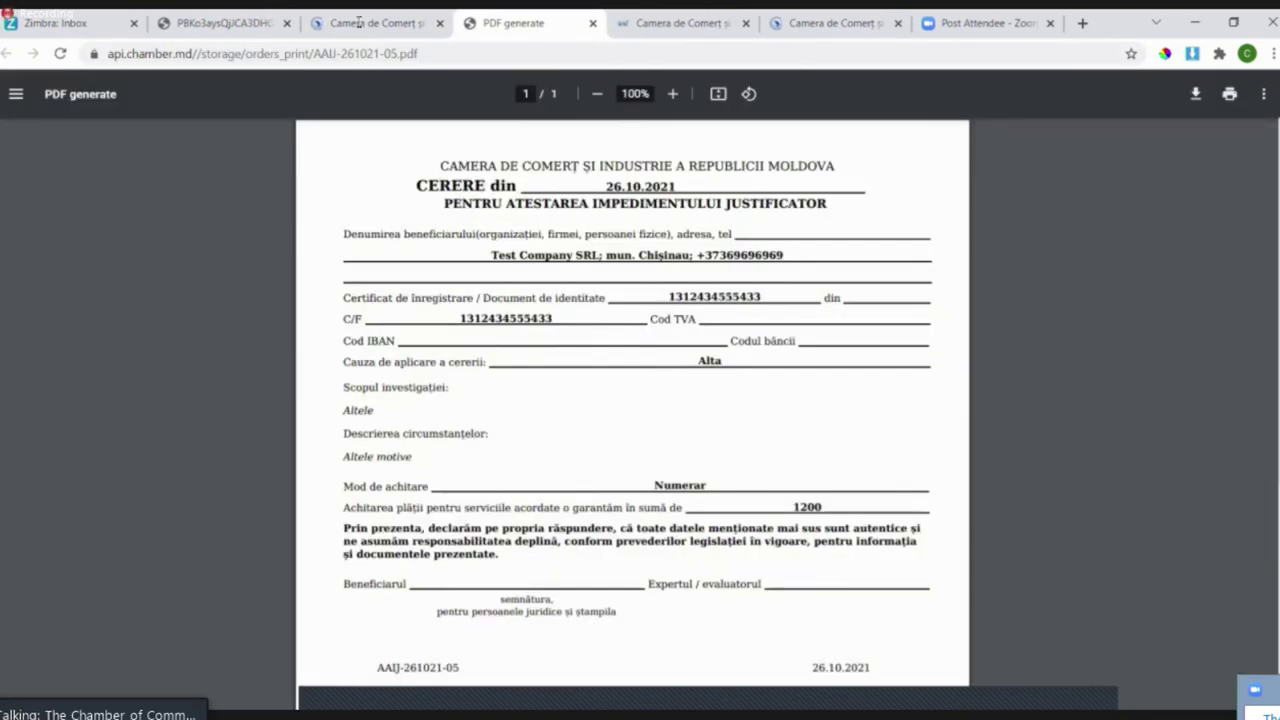
left_click(348, 22)
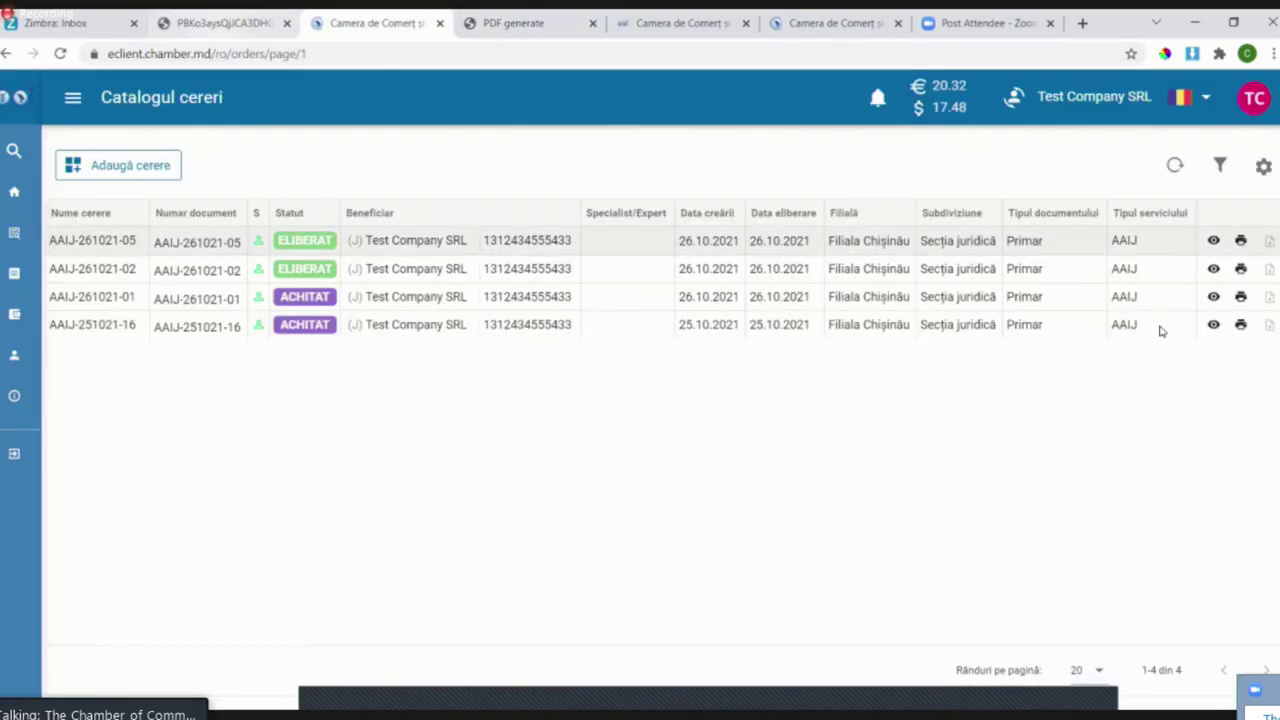
Open the newest request, download its issued notice, read both pages of the PDF, and return to the request.
left_click(1213, 243)
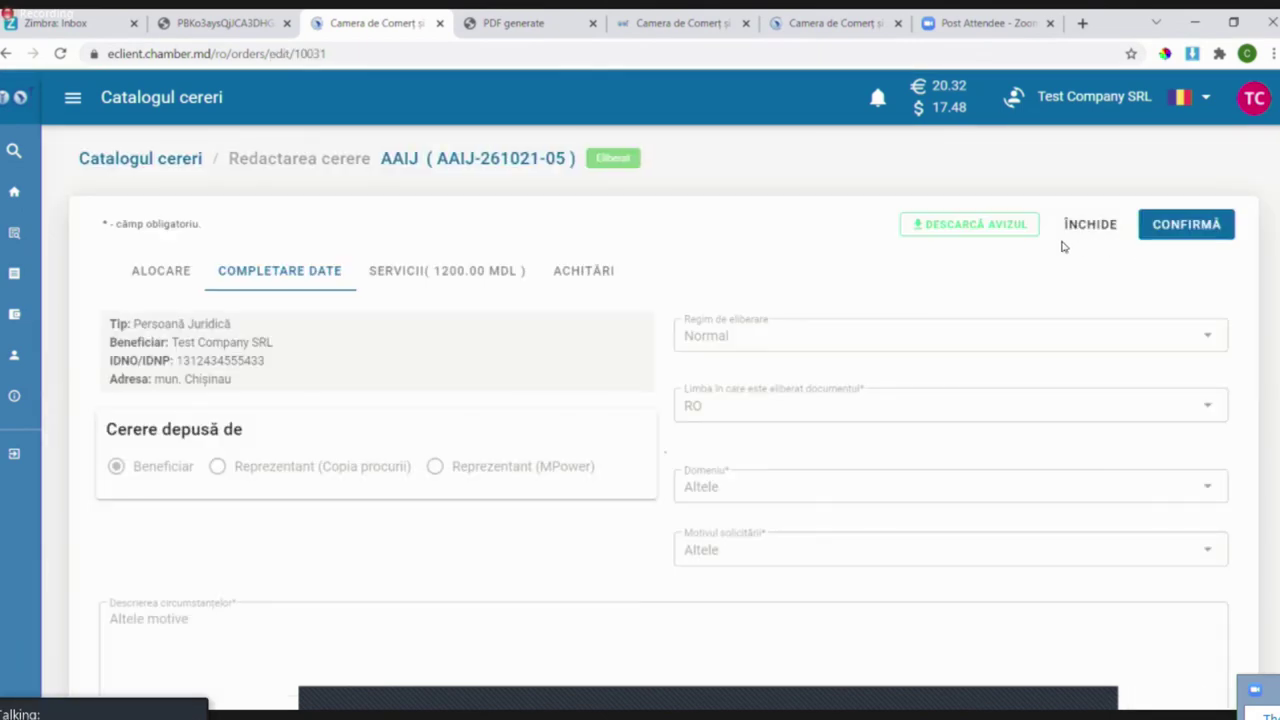
left_click(978, 225)
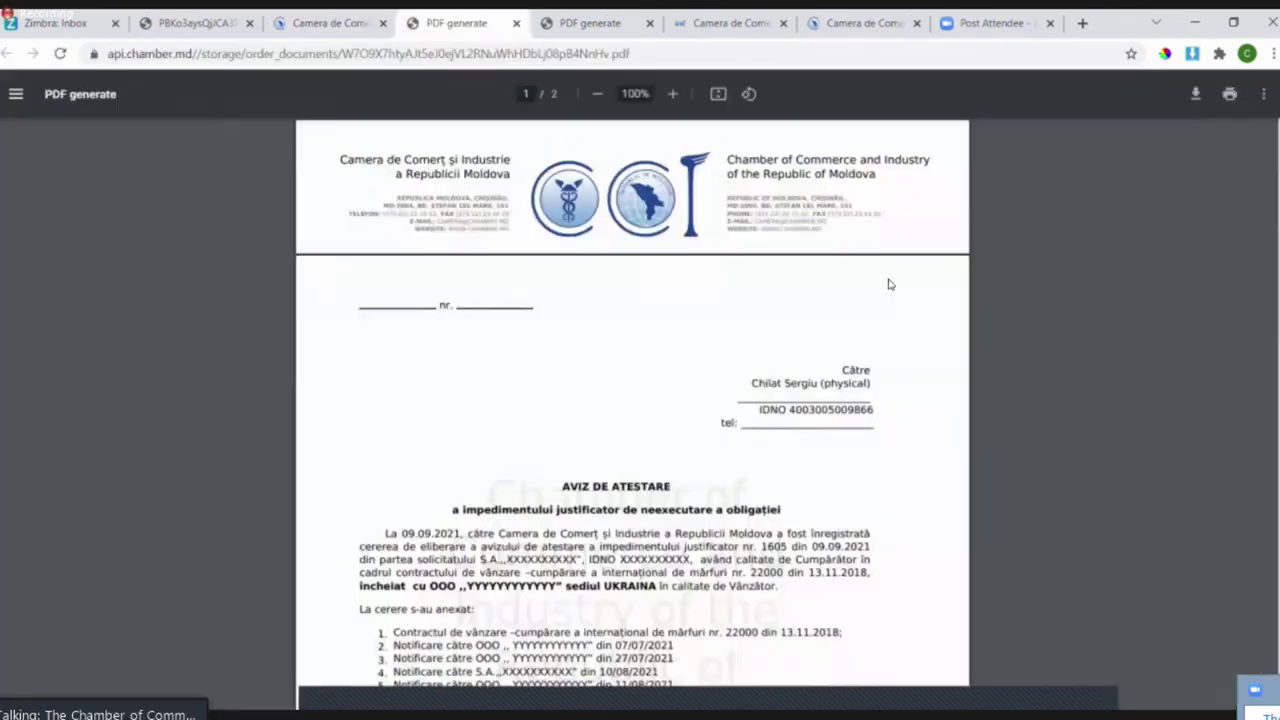
scroll(714, 382, "down", 3)
scroll(714, 385, "up", 3)
scroll(714, 385, "down", 2)
scroll(714, 385, "down", 10)
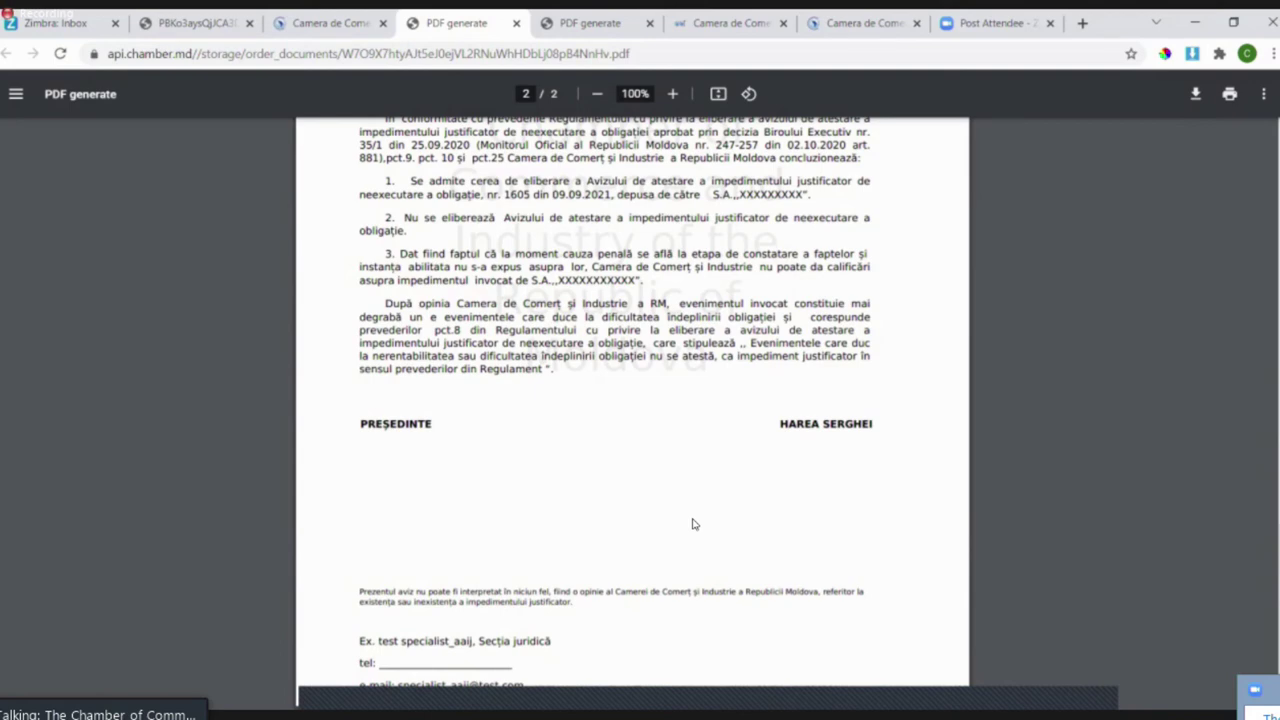
scroll(695, 524, "up", 15)
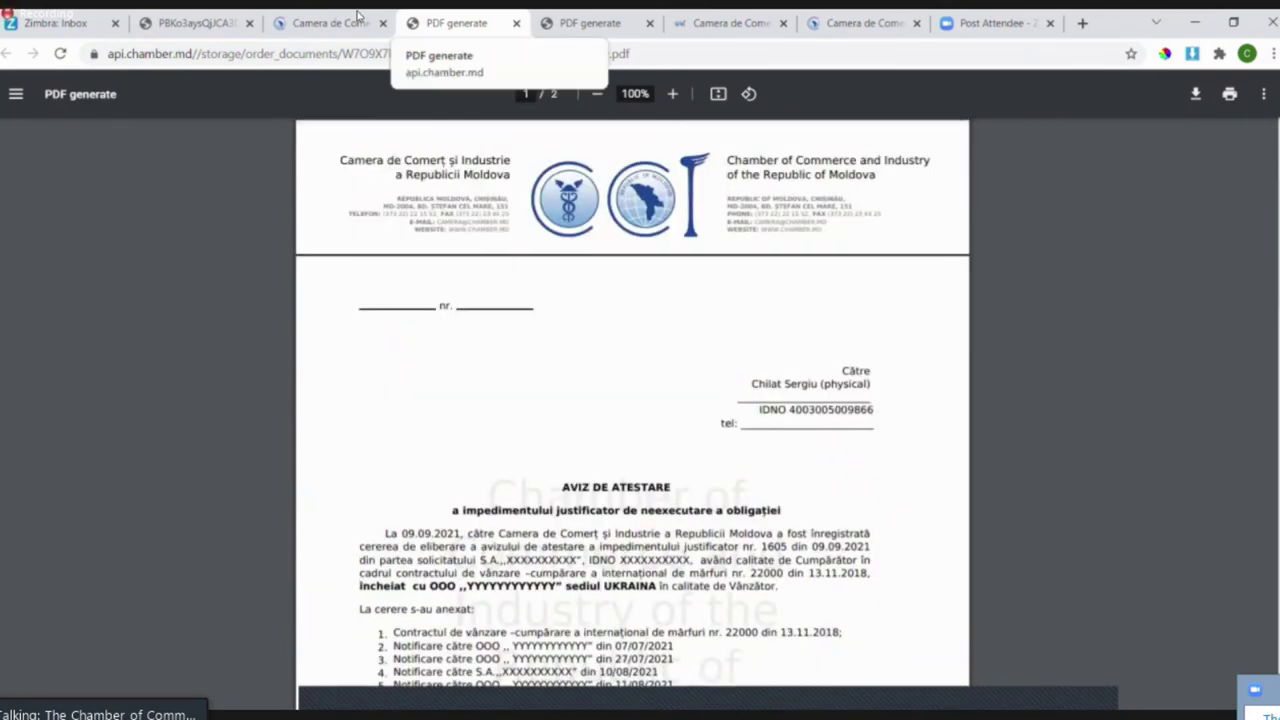
key("ctrl+shift+Tab")
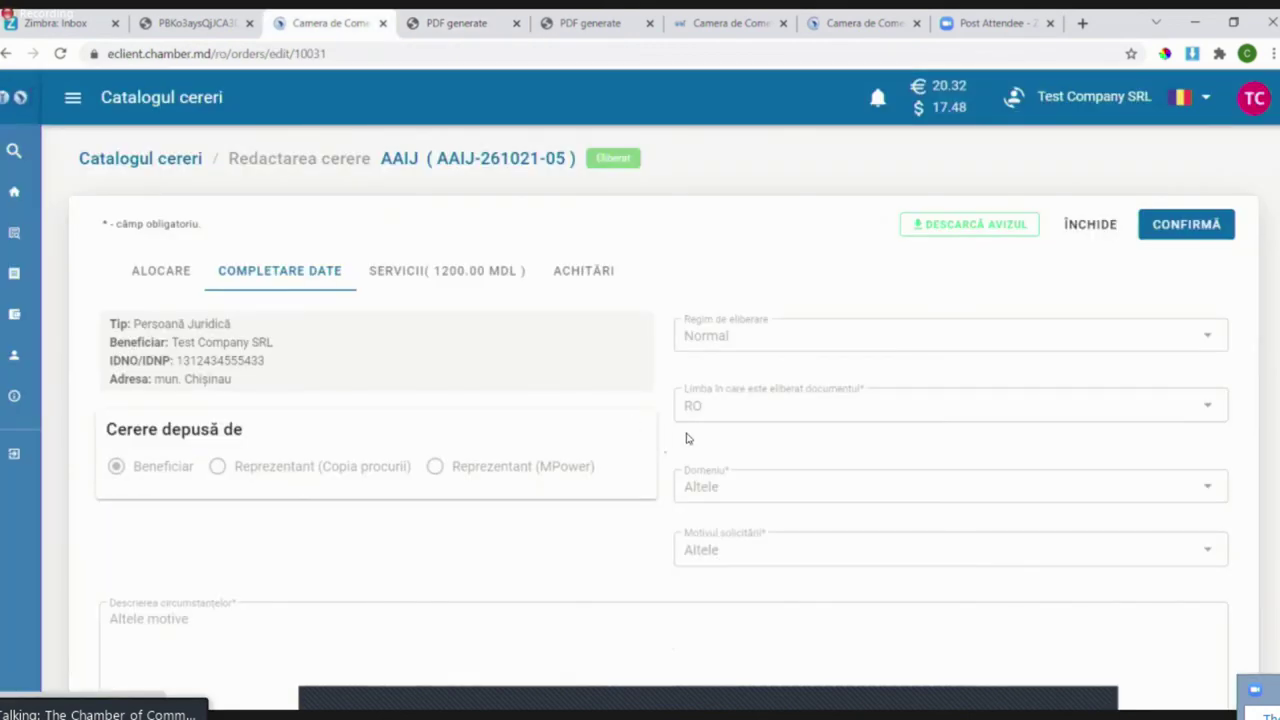